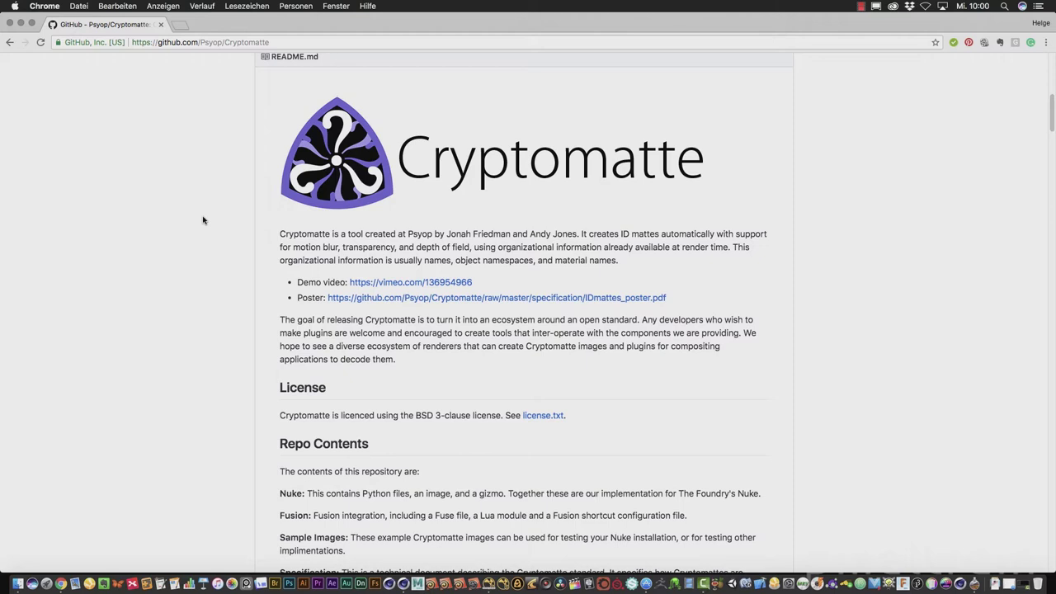
Scroll through the Cryptomatte README's installation notes on GitHub.
{"action": "scroll", "coordinate": [715, 446], "scroll_direction": "down", "scroll_amount": 1}
{"action": "scroll", "coordinate": [715, 447], "scroll_direction": "down", "scroll_amount": 7}
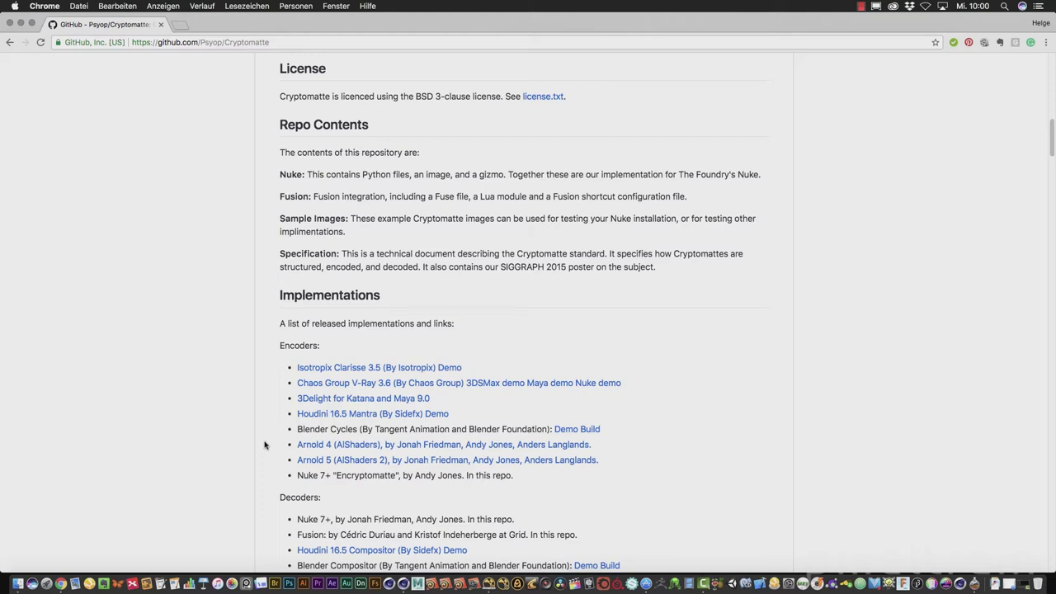
{"action": "scroll", "coordinate": [266, 442], "scroll_direction": "down", "scroll_amount": 2}
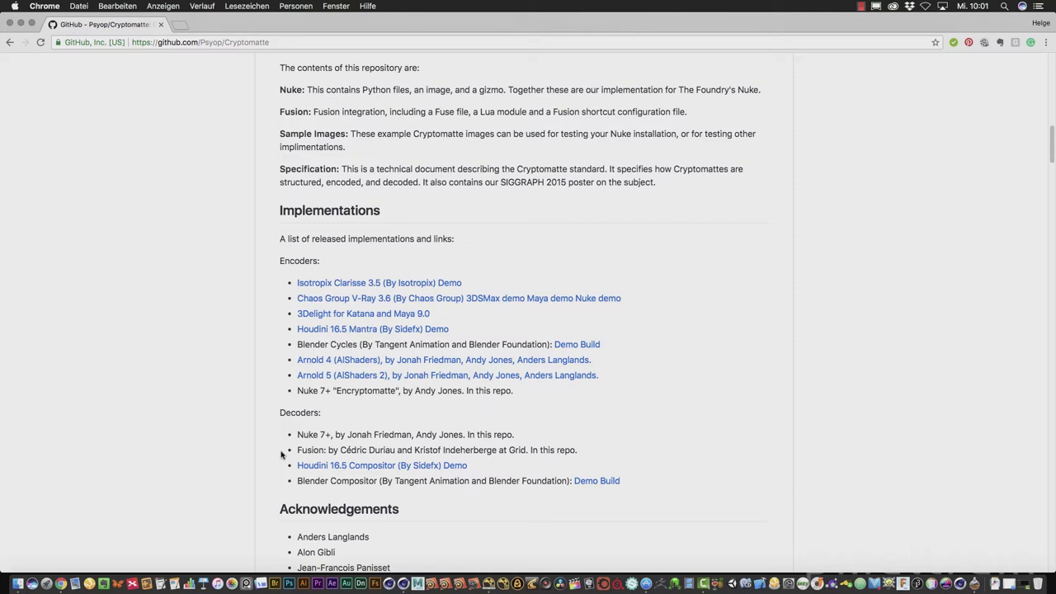
{"action": "scroll", "coordinate": [280, 454], "scroll_direction": "up", "scroll_amount": 10}
{"action": "scroll", "coordinate": [281, 455], "scroll_direction": "up", "scroll_amount": 5}
{"action": "scroll", "coordinate": [281, 455], "scroll_direction": "up", "scroll_amount": 3}
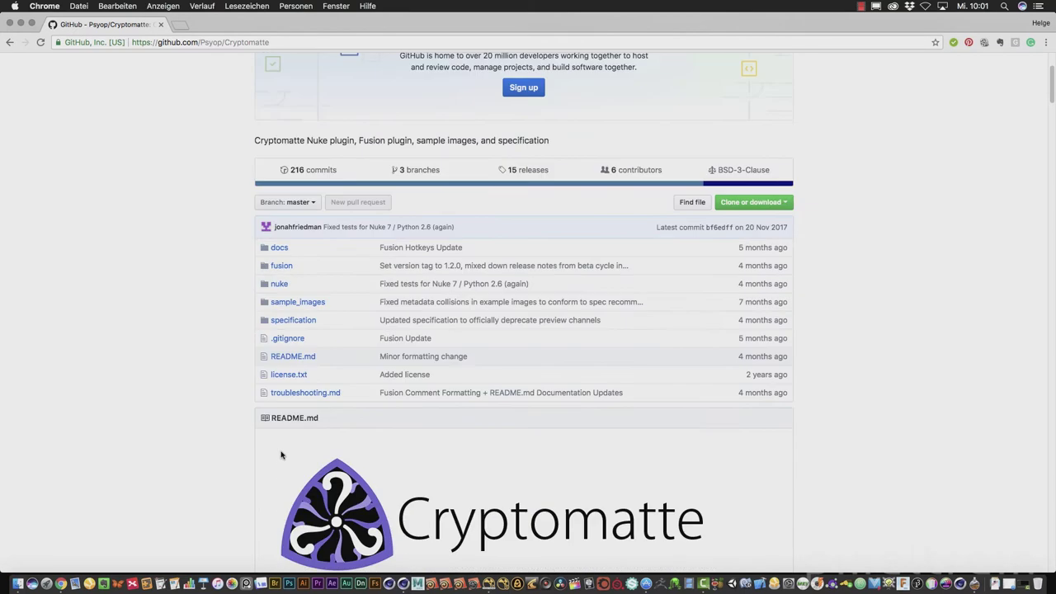
{"action": "scroll", "coordinate": [281, 455], "scroll_direction": "up", "scroll_amount": 3}
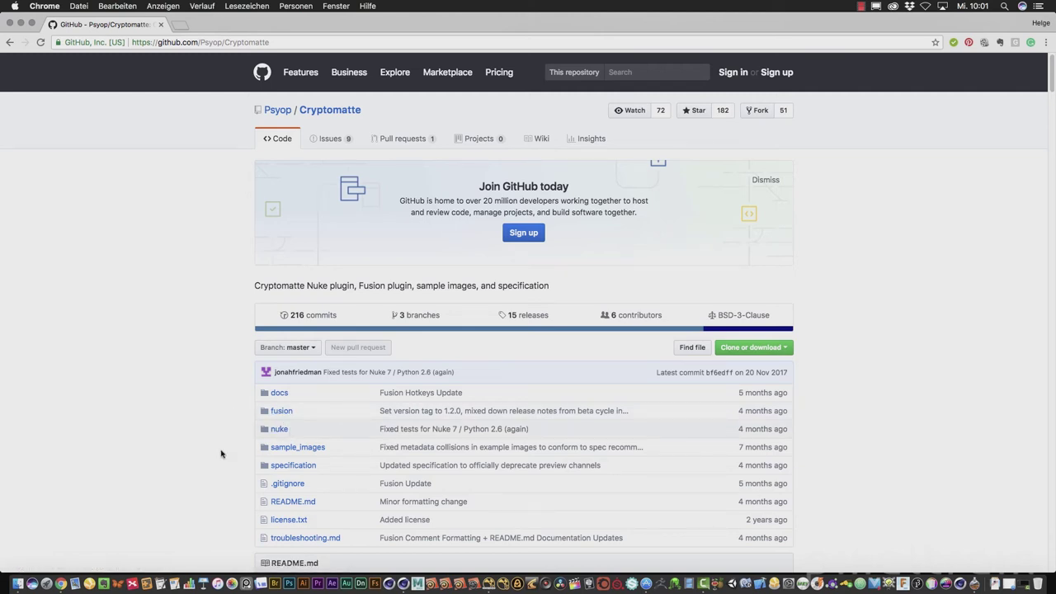
{"action": "scroll", "coordinate": [222, 453], "scroll_direction": "down", "scroll_amount": 1}
{"action": "scroll", "coordinate": [221, 453], "scroll_direction": "down", "scroll_amount": 1}
{"action": "scroll", "coordinate": [221, 453], "scroll_direction": "down", "scroll_amount": 2}
{"action": "scroll", "coordinate": [221, 453], "scroll_direction": "down", "scroll_amount": 2}
{"action": "scroll", "coordinate": [221, 453], "scroll_direction": "down", "scroll_amount": 5}
{"action": "scroll", "coordinate": [221, 453], "scroll_direction": "down", "scroll_amount": 5}
{"action": "scroll", "coordinate": [222, 453], "scroll_direction": "down", "scroll_amount": 5}
{"action": "scroll", "coordinate": [221, 453], "scroll_direction": "down", "scroll_amount": 5}
{"action": "scroll", "coordinate": [221, 453], "scroll_direction": "down", "scroll_amount": 3}
{"action": "scroll", "coordinate": [221, 453], "scroll_direction": "down", "scroll_amount": 5}
{"action": "scroll", "coordinate": [221, 453], "scroll_direction": "down", "scroll_amount": 5}
{"action": "scroll", "coordinate": [221, 453], "scroll_direction": "down", "scroll_amount": 5}
{"action": "scroll", "coordinate": [222, 453], "scroll_direction": "down", "scroll_amount": 2}
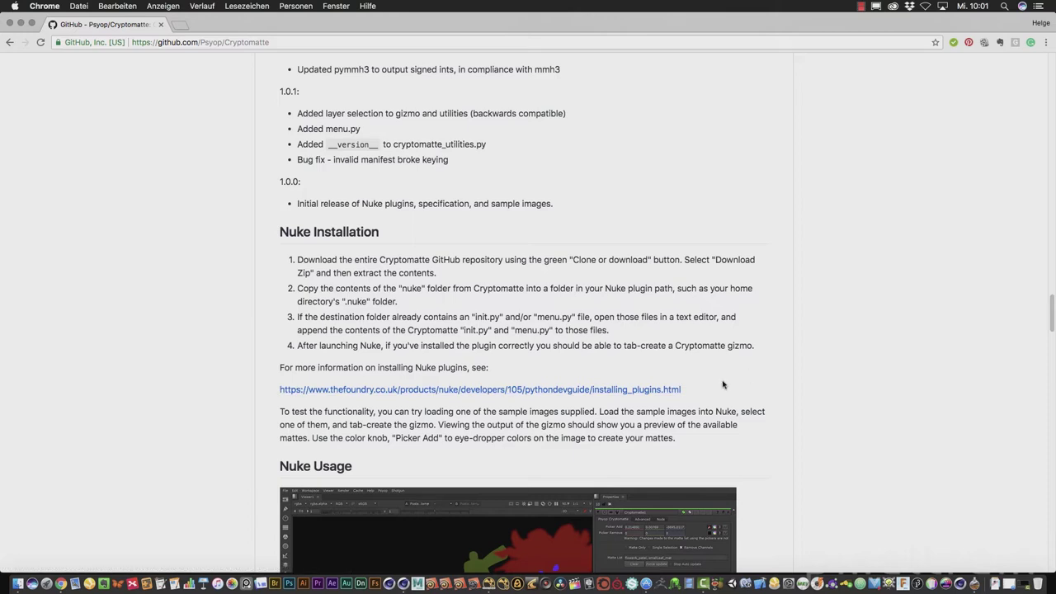
Finish reading the Fusion notes and bring up the Cinema 4D TestSzene.c4d scene.
{"action": "scroll", "coordinate": [722, 384], "scroll_direction": "down", "scroll_amount": 3}
{"action": "scroll", "coordinate": [722, 385], "scroll_direction": "down", "scroll_amount": 10}
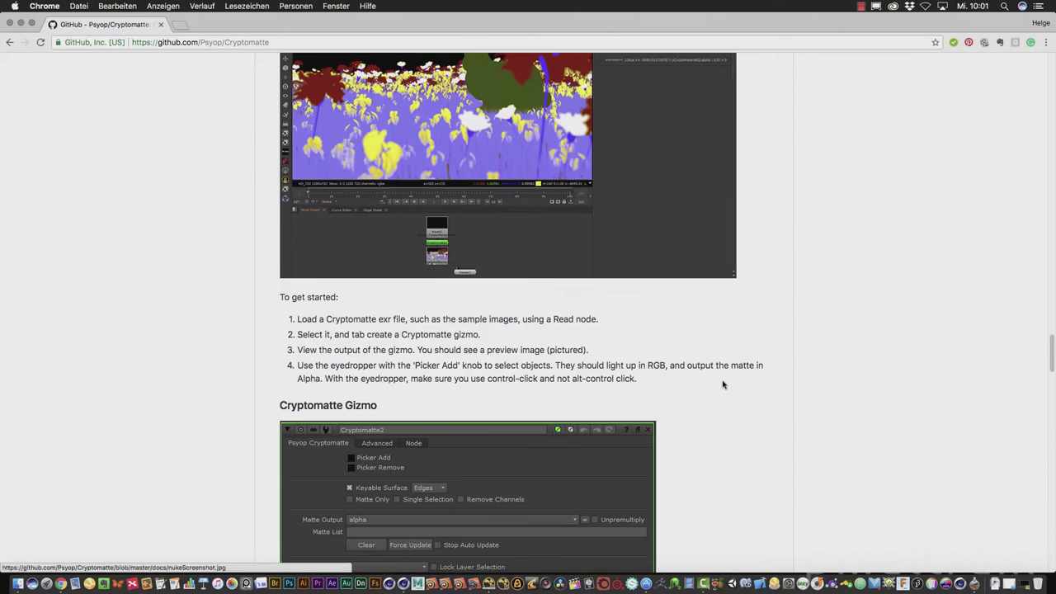
{"action": "scroll", "coordinate": [723, 385], "scroll_direction": "down", "scroll_amount": 2}
{"action": "scroll", "coordinate": [723, 384], "scroll_direction": "down", "scroll_amount": 5}
{"action": "scroll", "coordinate": [723, 385], "scroll_direction": "down", "scroll_amount": 5}
{"action": "scroll", "coordinate": [723, 384], "scroll_direction": "down", "scroll_amount": 8}
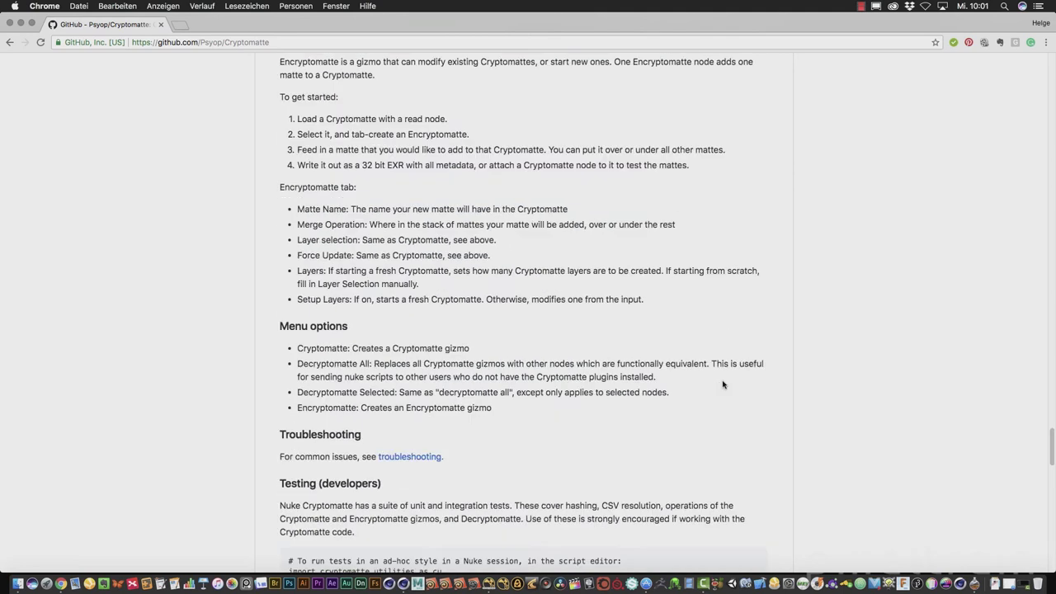
{"action": "scroll", "coordinate": [722, 385], "scroll_direction": "down", "scroll_amount": 2}
{"action": "scroll", "coordinate": [723, 385], "scroll_direction": "down", "scroll_amount": 5}
{"action": "scroll", "coordinate": [723, 385], "scroll_direction": "down", "scroll_amount": 3}
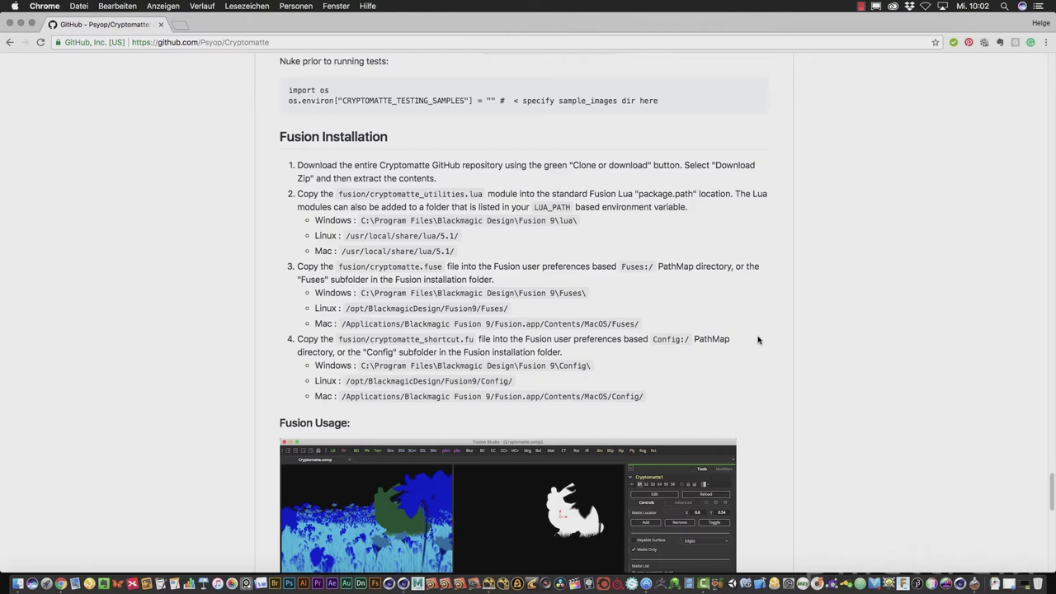
{"action": "scroll", "coordinate": [758, 339], "scroll_direction": "up", "scroll_amount": 8}
{"action": "mouse_move", "coordinate": [1052, 441]}
{"action": "left_mouse_down"}
{"action": "mouse_move", "coordinate": [1021, 132]}
{"action": "mouse_move", "coordinate": [1036, 113]}
{"action": "left_mouse_up"}
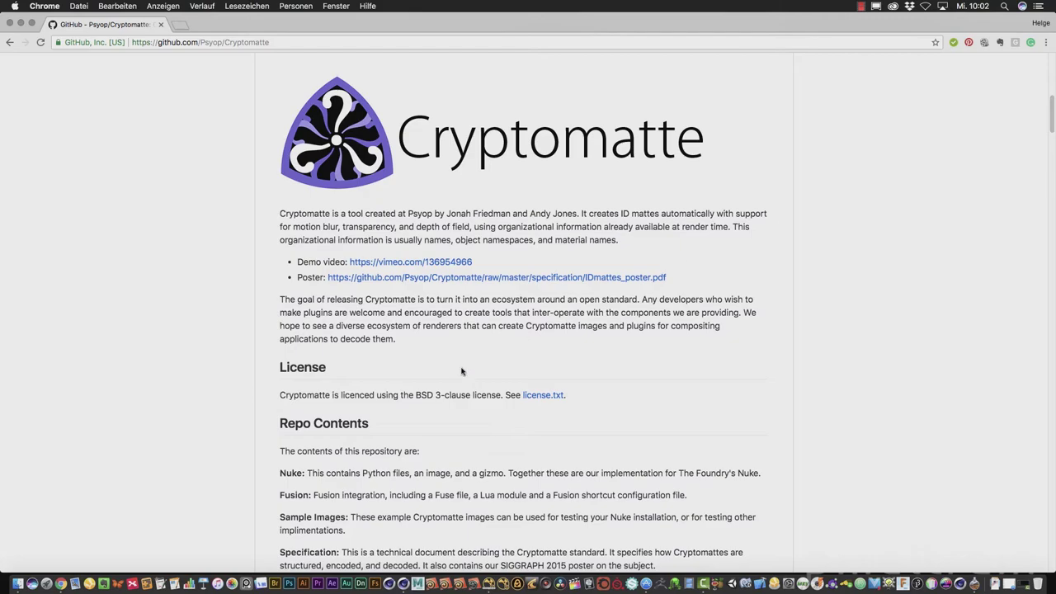
{"action": "left_click", "coordinate": [402, 583]}
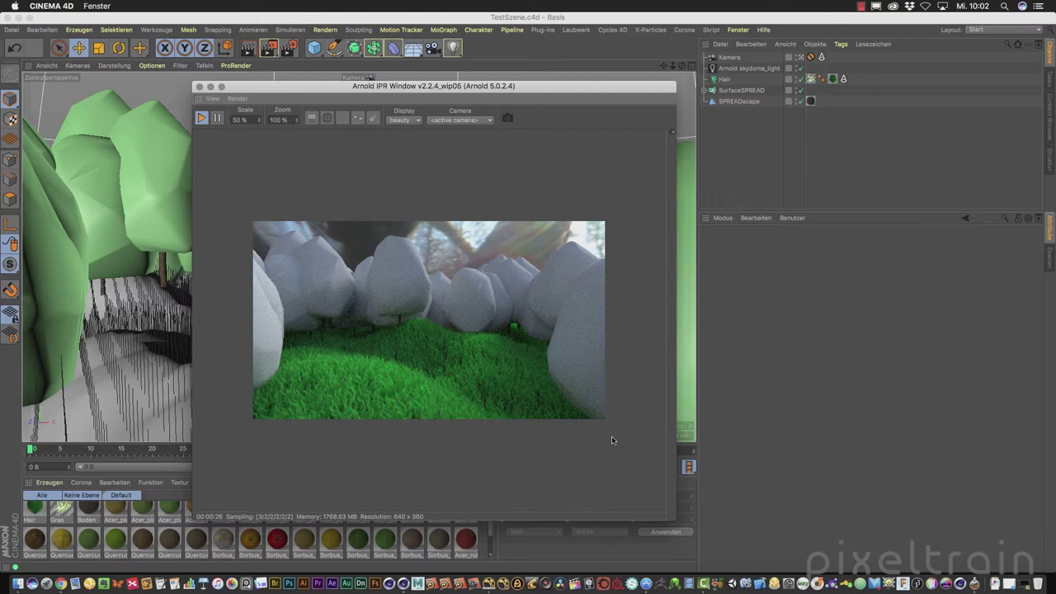
Expand SurfaceSPREAD's tree objects, then stop and close the Arnold IPR render window.
{"action": "left_click", "coordinate": [705, 90]}
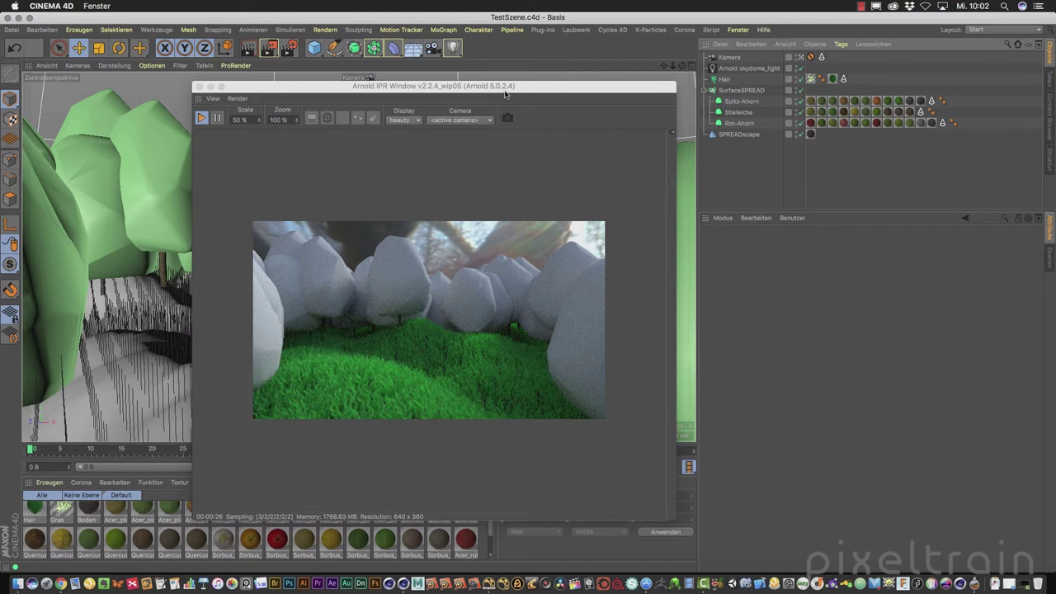
{"action": "left_click", "coordinate": [200, 118]}
{"action": "left_click", "coordinate": [199, 87]}
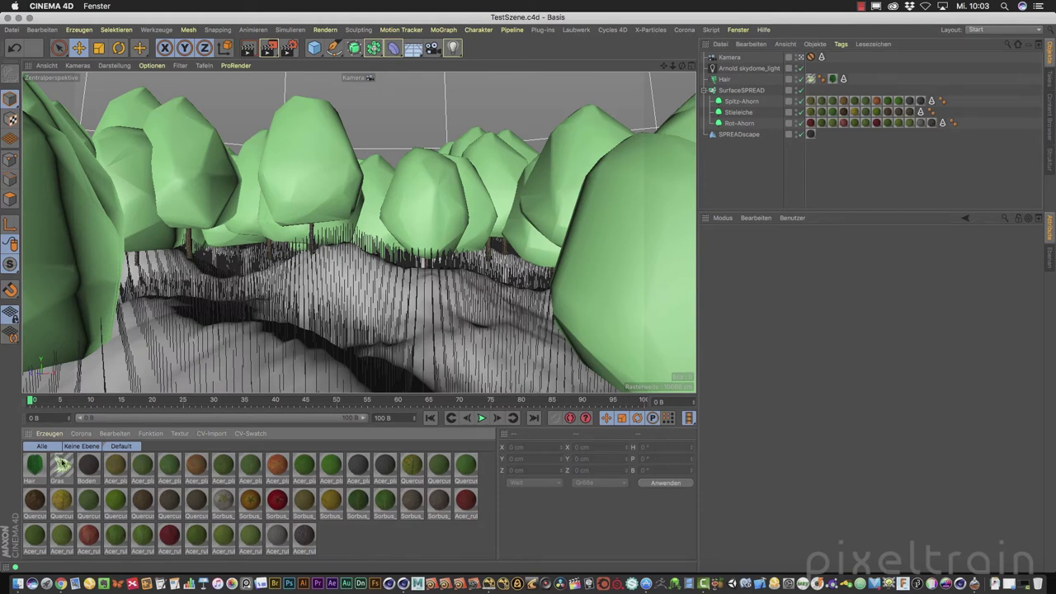
Create an Arnold shader network material with a cryptomatte shader wired into Arnold Beauty.
{"action": "left_click", "coordinate": [46, 435]}
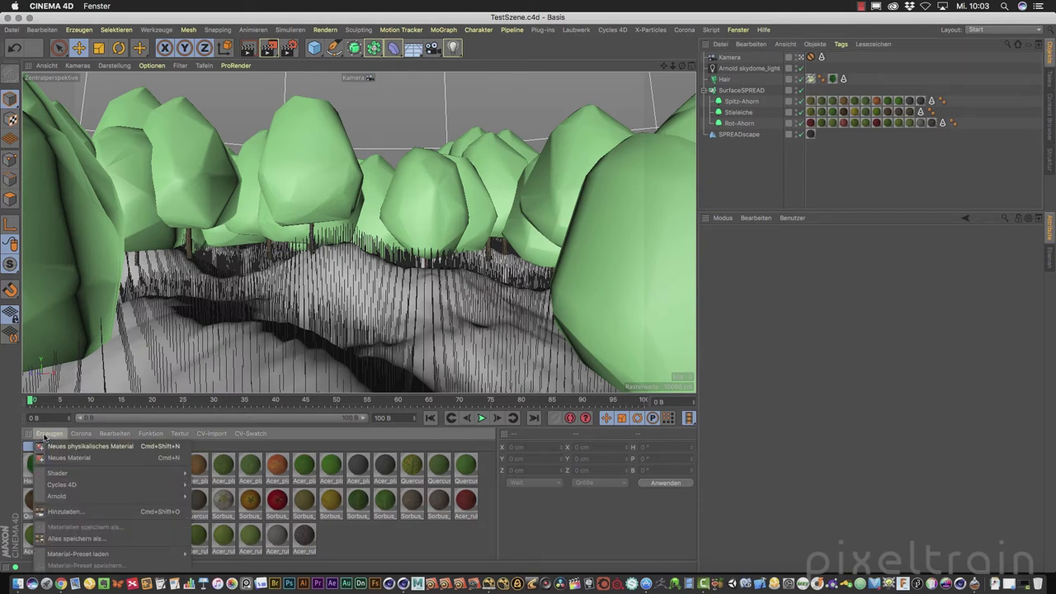
{"action": "mouse_move", "coordinate": [57, 495]}
{"action": "left_click", "coordinate": [235, 372]}
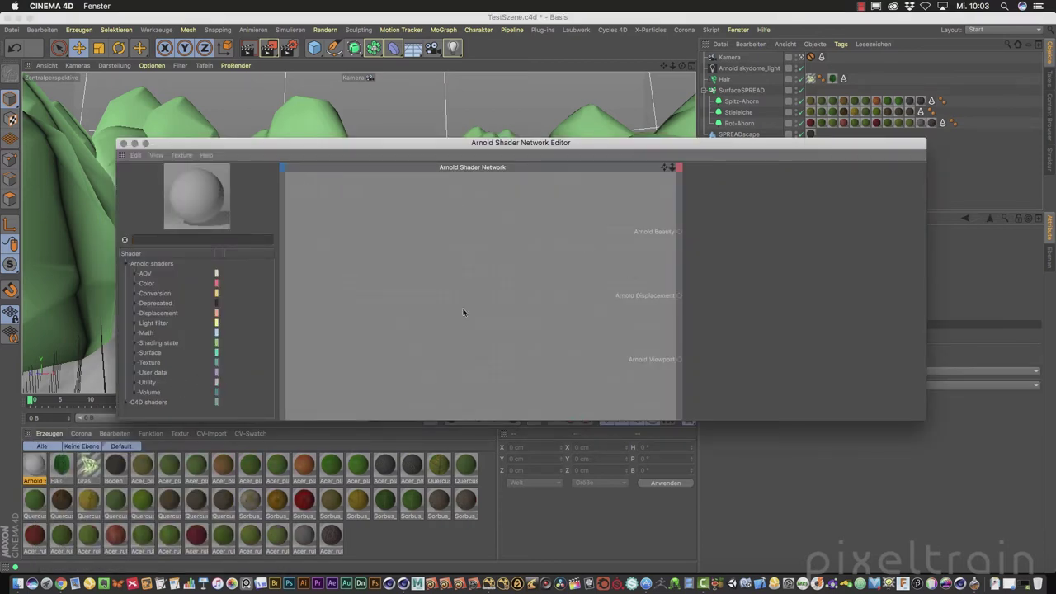
{"action": "type", "text": "cry"}
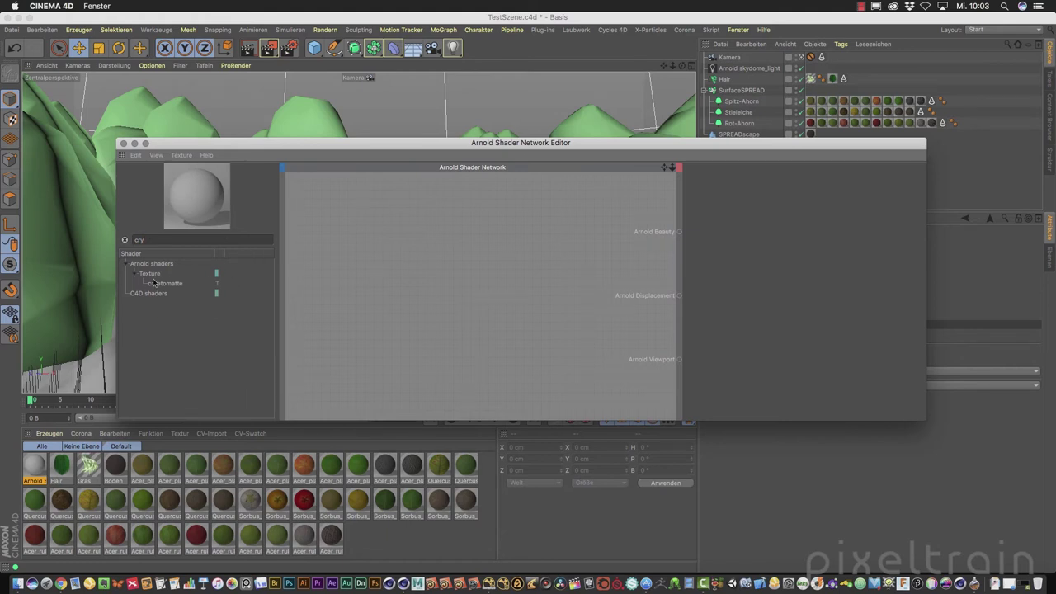
{"action": "left_click_drag", "start_coordinate": [315, 273], "coordinate": [456, 265]}
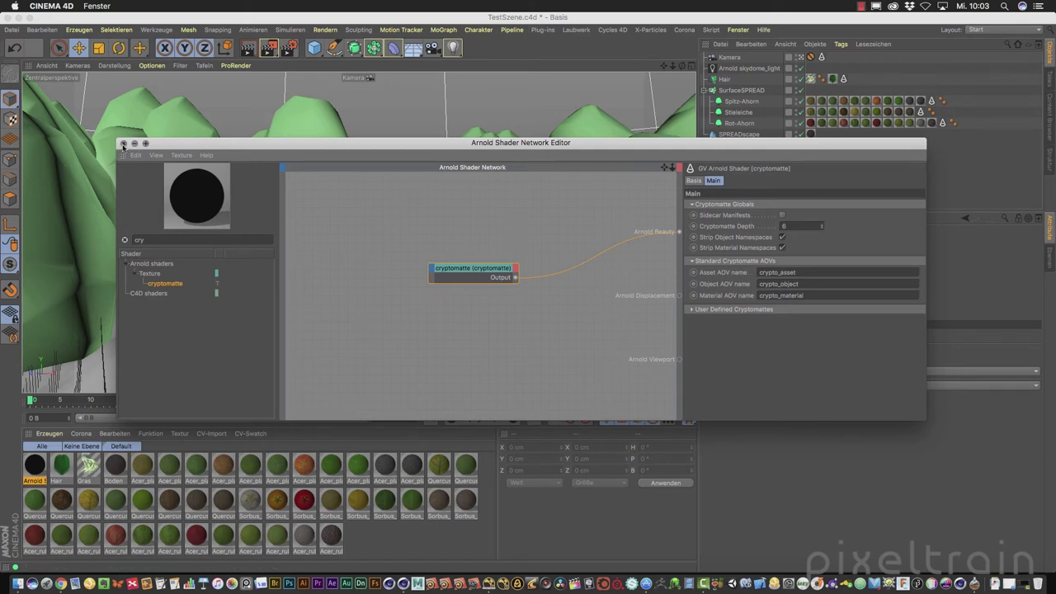
{"action": "left_click", "coordinate": [123, 143]}
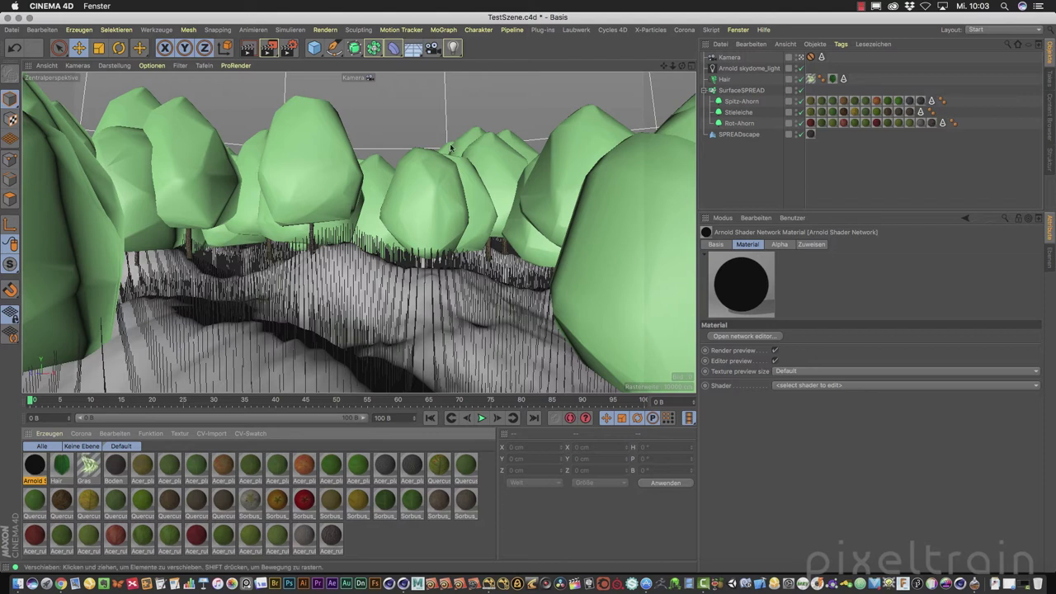
In Arnold Advanced render settings, remove the Arnold material from AOV shaders and delete it.
{"action": "left_click", "coordinate": [289, 47]}
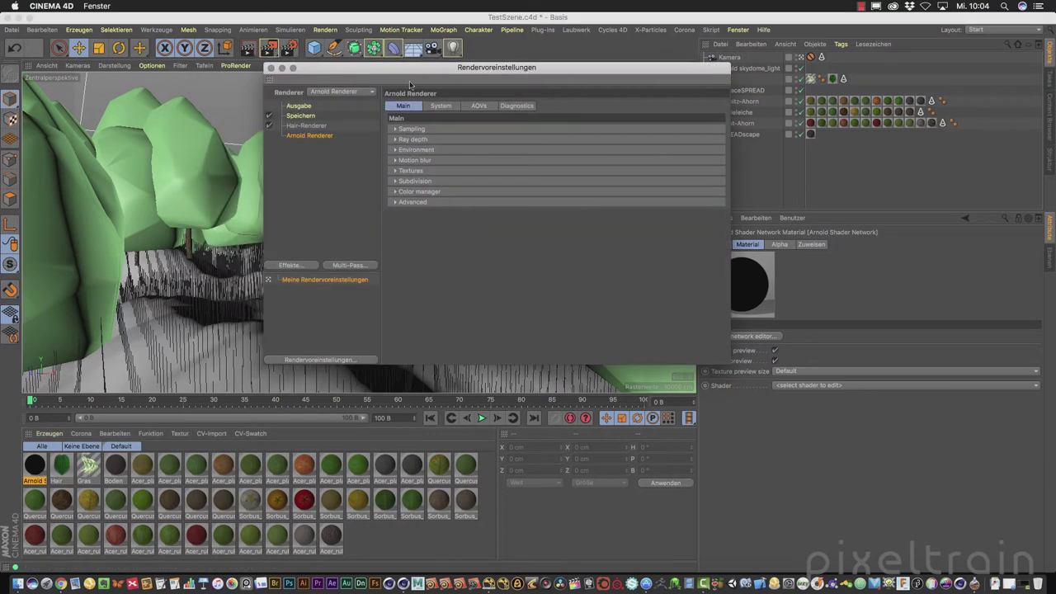
{"action": "left_click", "coordinate": [397, 203]}
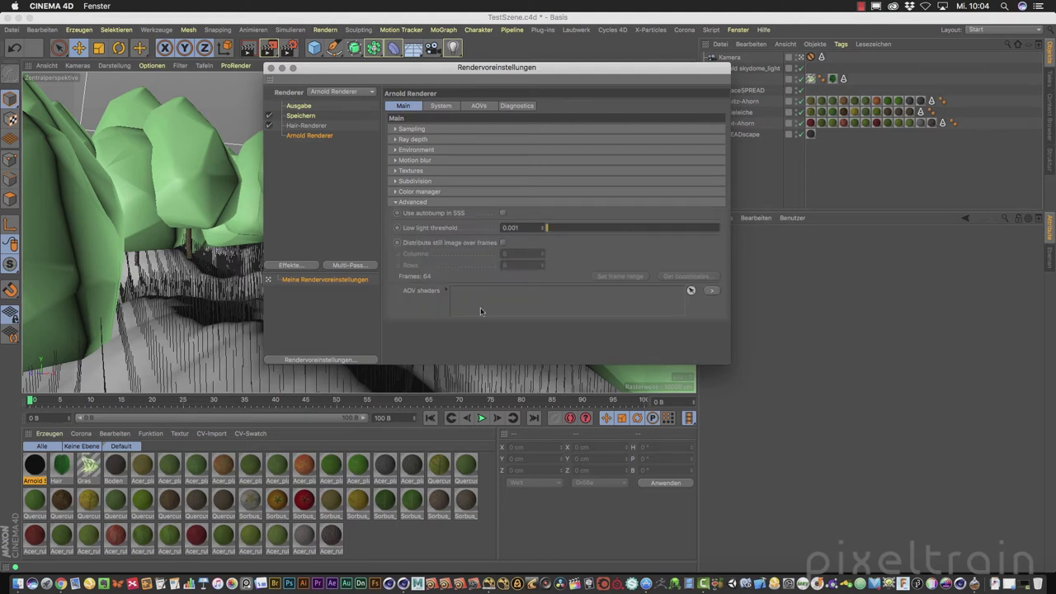
{"action": "left_click_drag", "start_coordinate": [34, 465], "coordinate": [465, 303]}
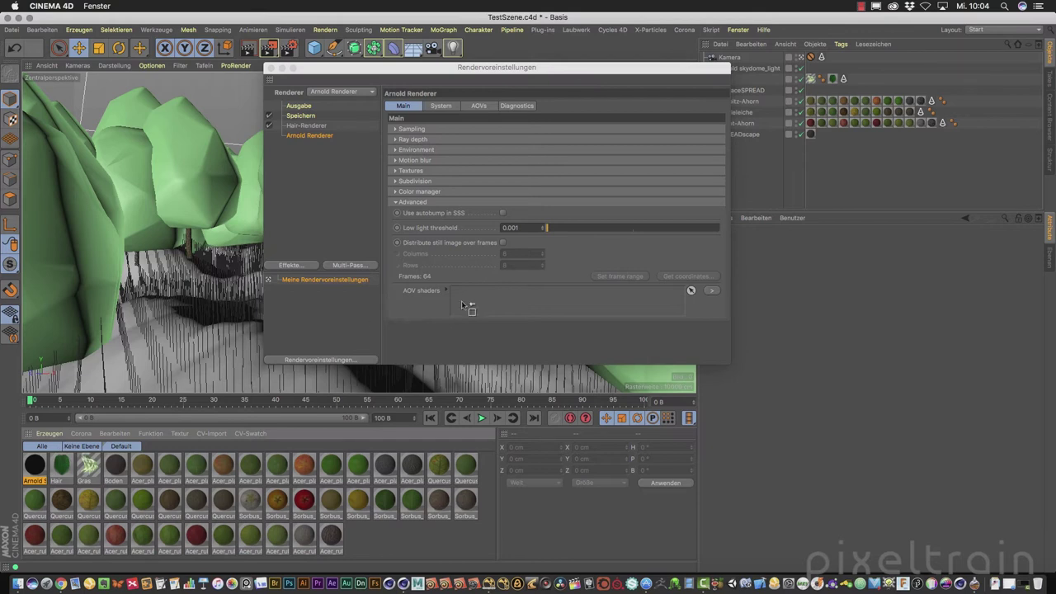
{"action": "left_click", "coordinate": [483, 293]}
{"action": "key", "text": "Delete"}
{"action": "left_click", "coordinate": [38, 467]}
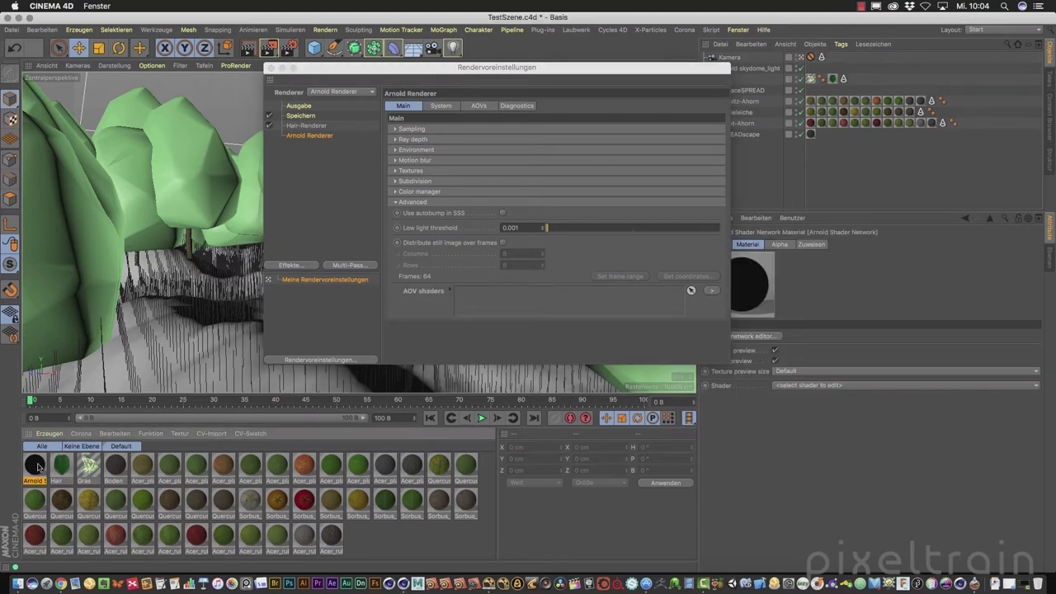
{"action": "key", "text": "Delete"}
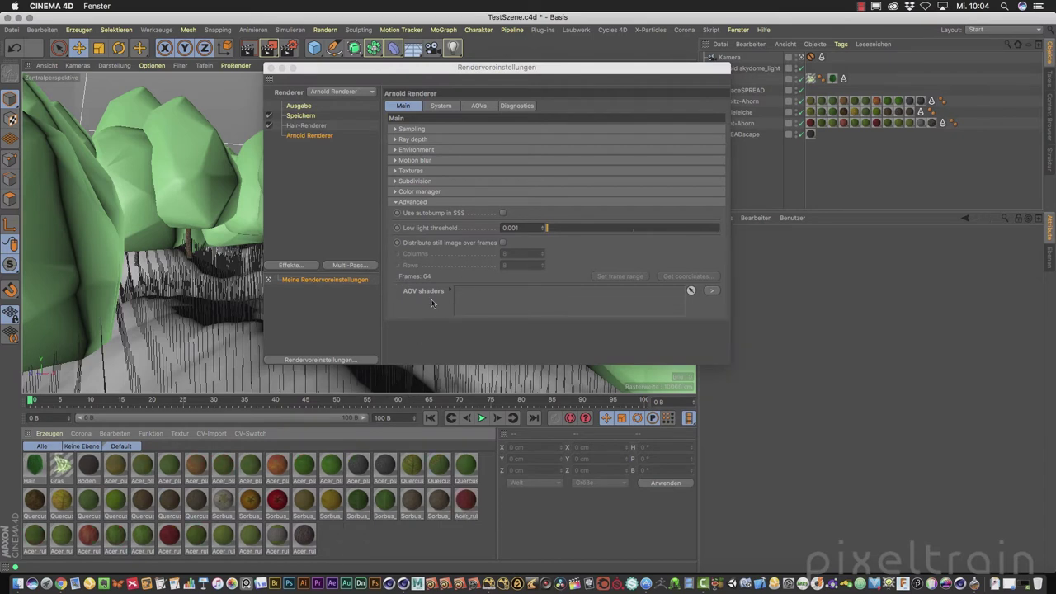
Add a cryptomatte AOV shader and move to the Arnold renderer's AOVs page.
{"action": "left_click", "coordinate": [713, 294]}
{"action": "left_click", "coordinate": [713, 294]}
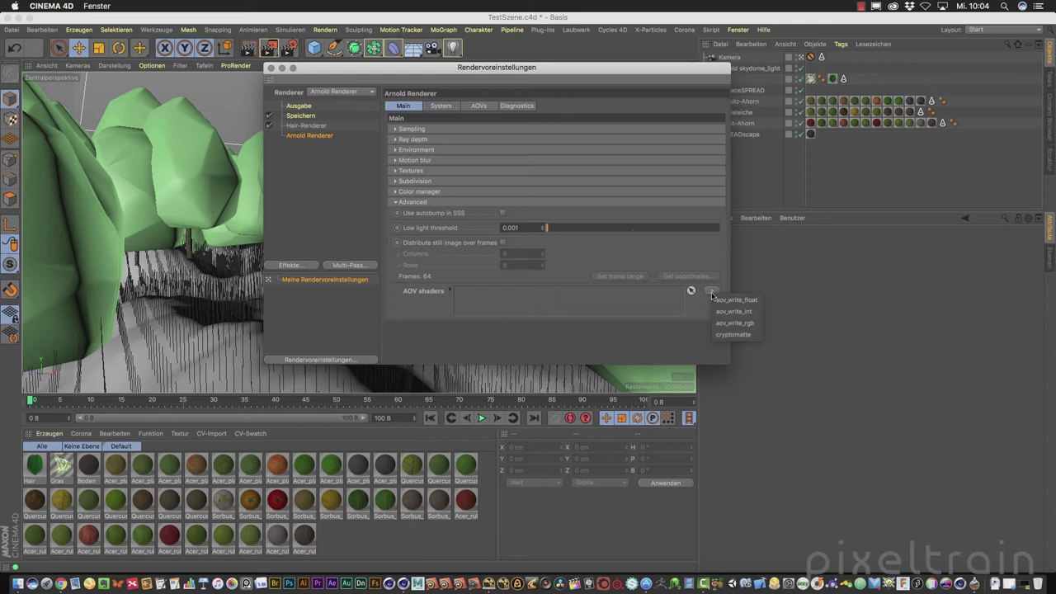
{"action": "left_click", "coordinate": [733, 334]}
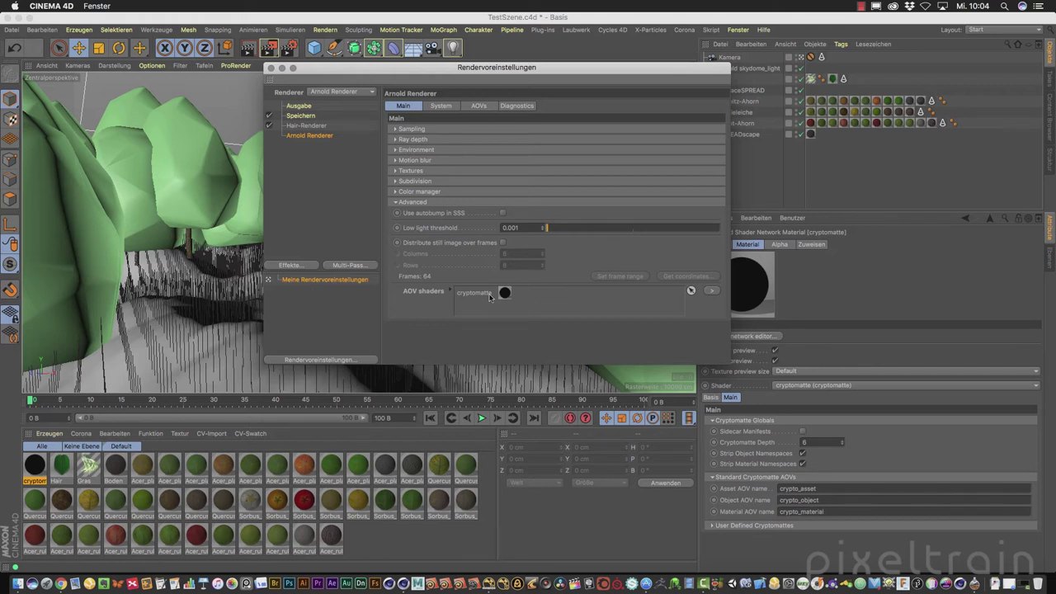
{"action": "left_click", "coordinate": [438, 202]}
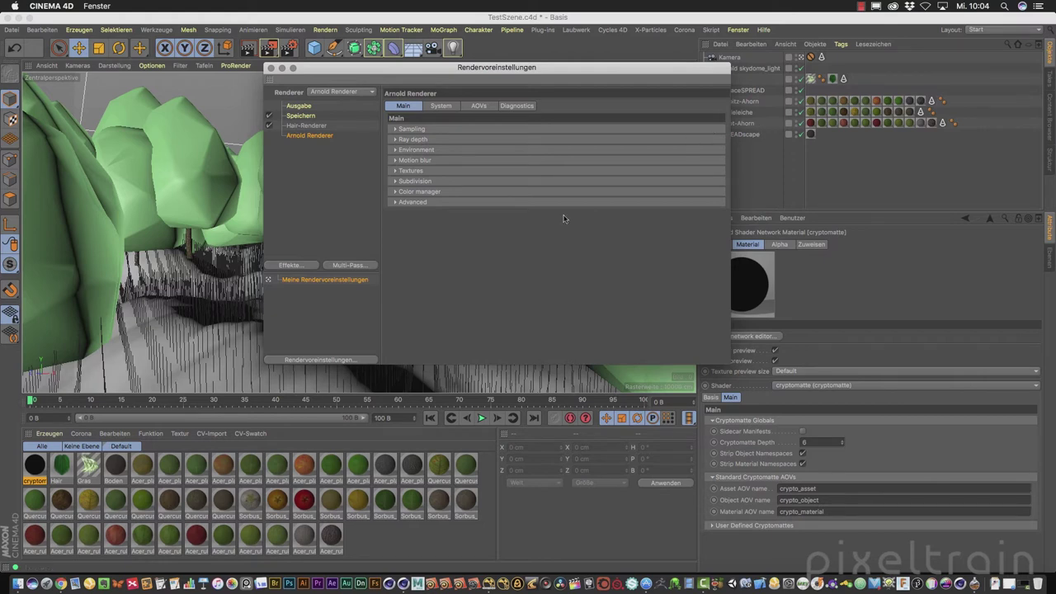
{"action": "left_click", "coordinate": [481, 110]}
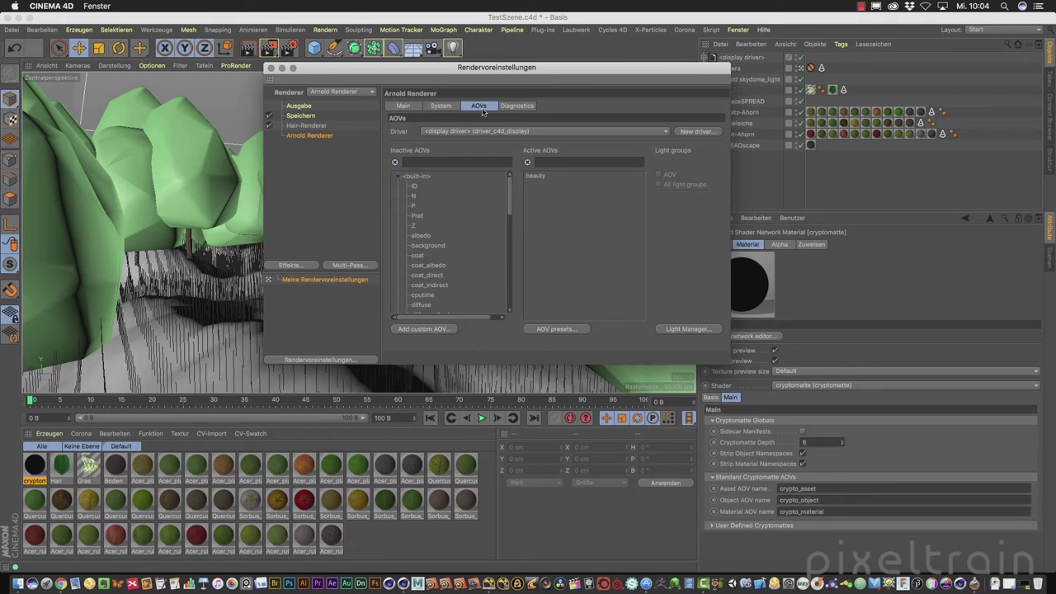
{"action": "scroll", "coordinate": [439, 246], "scroll_direction": "down", "scroll_amount": 2}
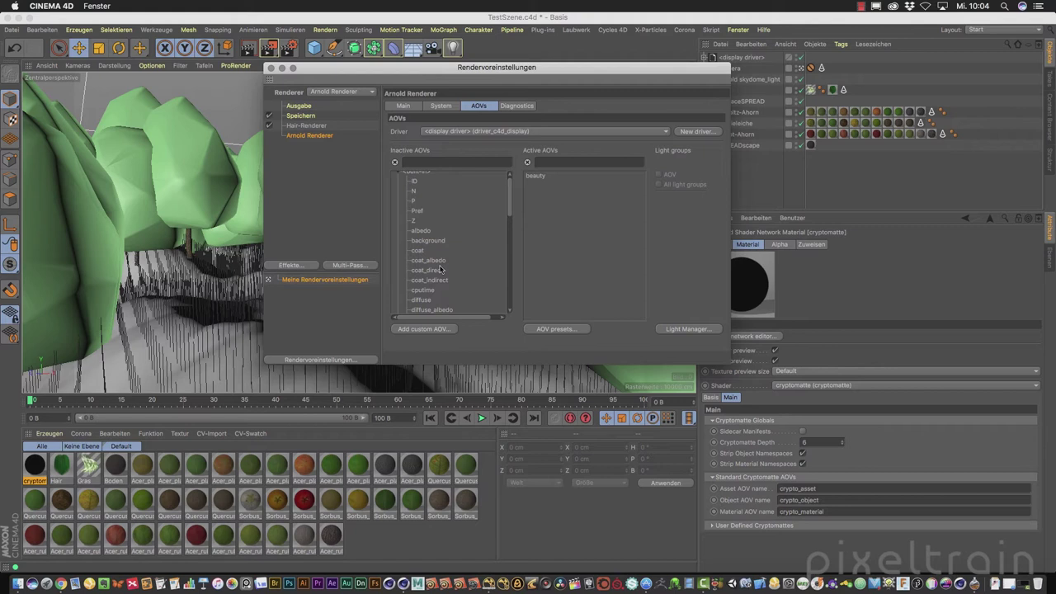
{"action": "left_click_drag", "start_coordinate": [510, 202], "coordinate": [514, 290]}
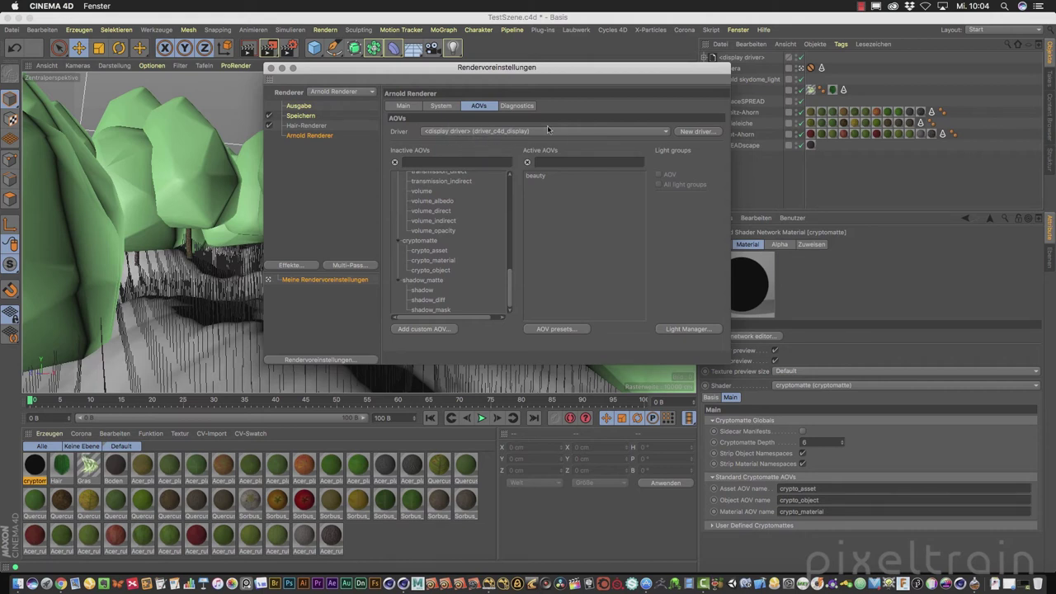
{"action": "left_click", "coordinate": [743, 56]}
{"action": "left_click_drag", "start_coordinate": [578, 67], "coordinate": [492, 66]}
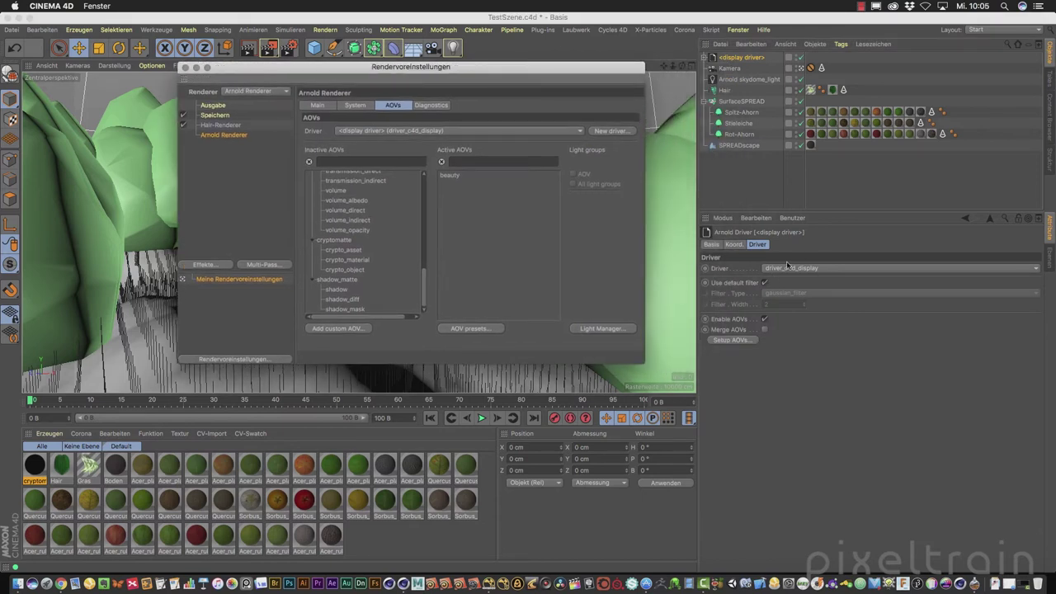
{"action": "left_click", "coordinate": [227, 117]}
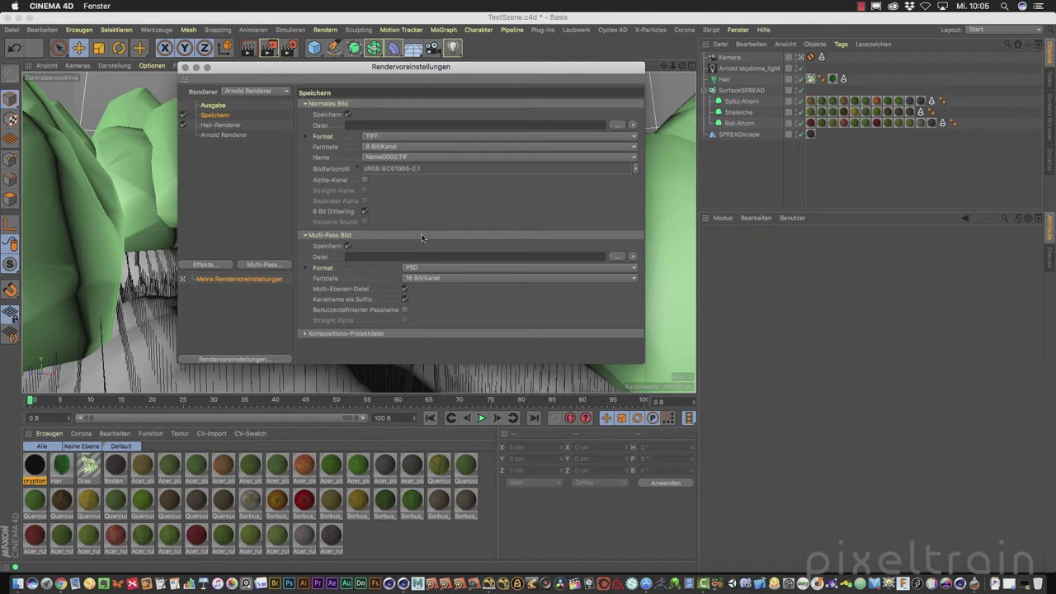
{"action": "left_click", "coordinate": [225, 137]}
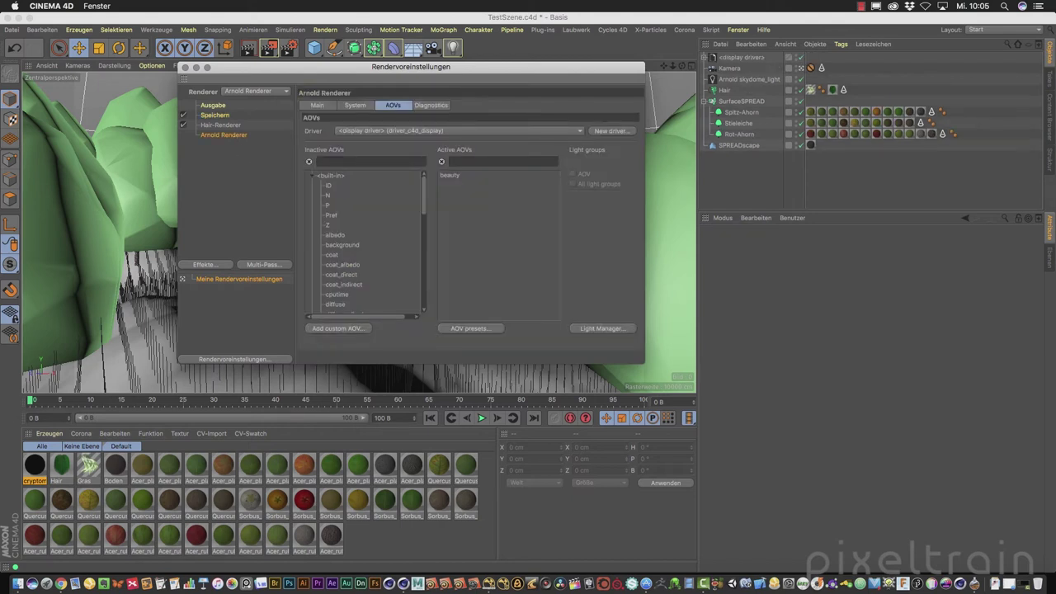
Create a driver_exr output driver named MyEXR and expand it in the Object Manager.
{"action": "left_click", "coordinate": [619, 131]}
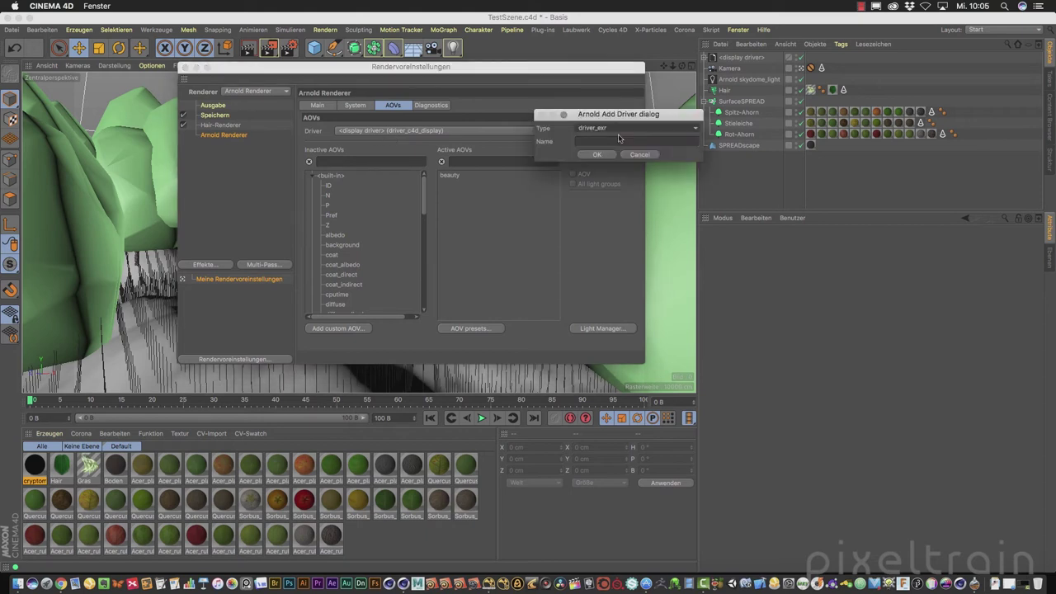
{"action": "left_click", "coordinate": [688, 130]}
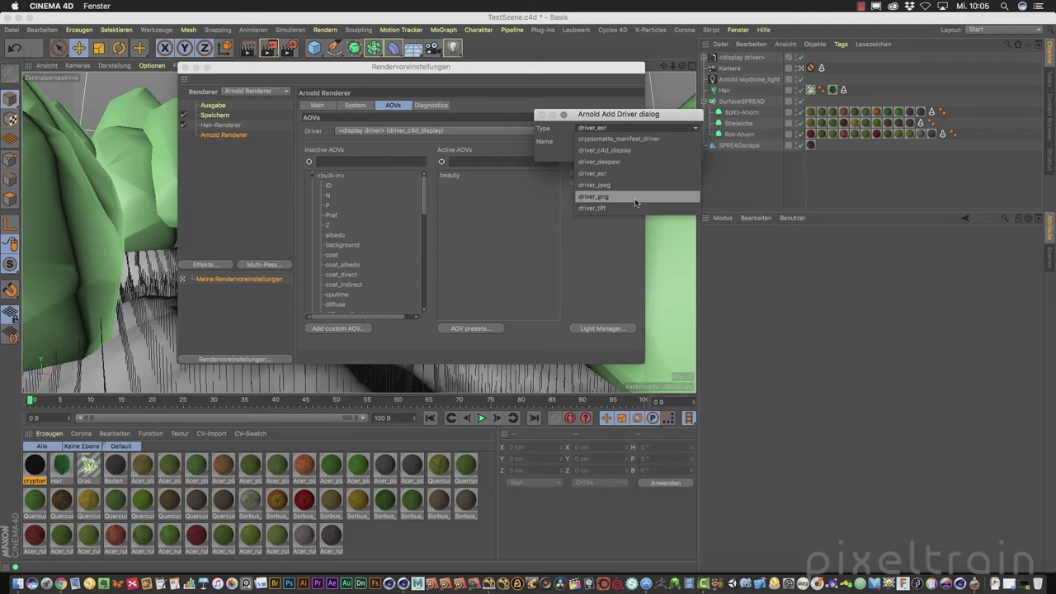
{"action": "left_click", "coordinate": [605, 178]}
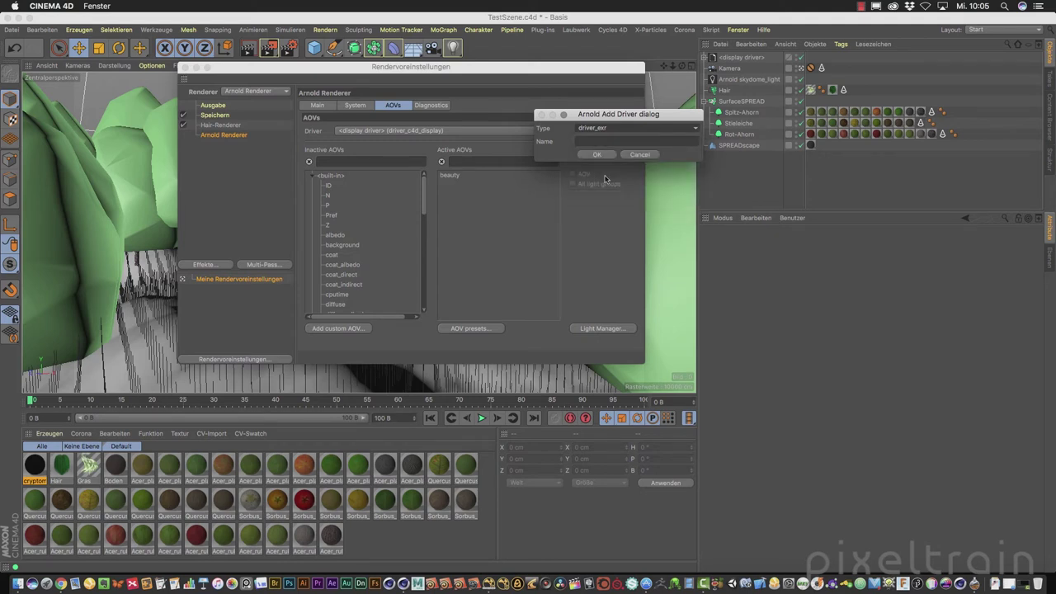
{"action": "left_click", "coordinate": [594, 141]}
{"action": "type", "text": "MyEXR"}
{"action": "left_click", "coordinate": [598, 155]}
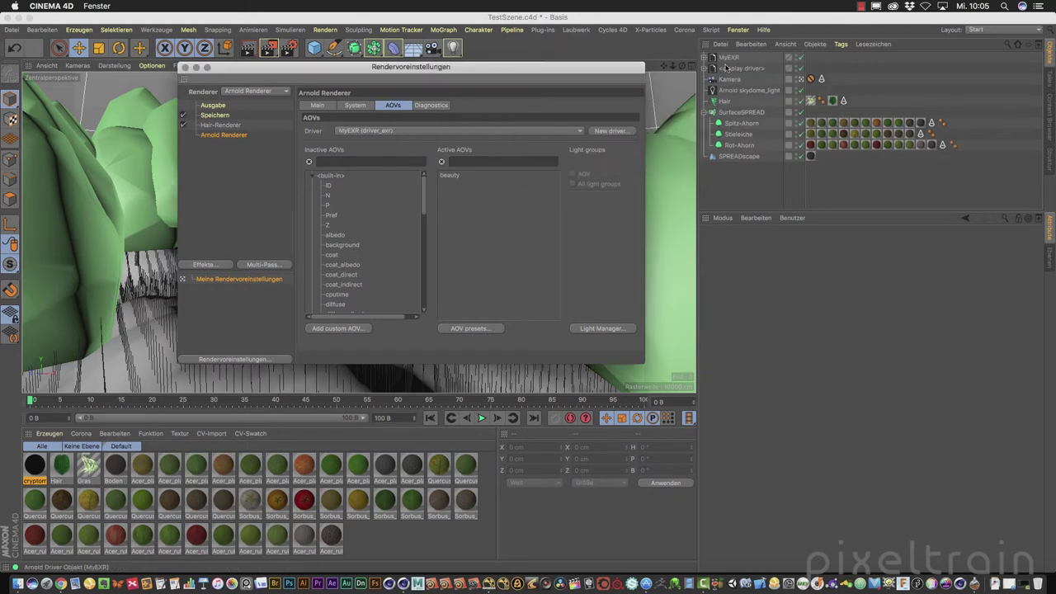
{"action": "left_click", "coordinate": [706, 57]}
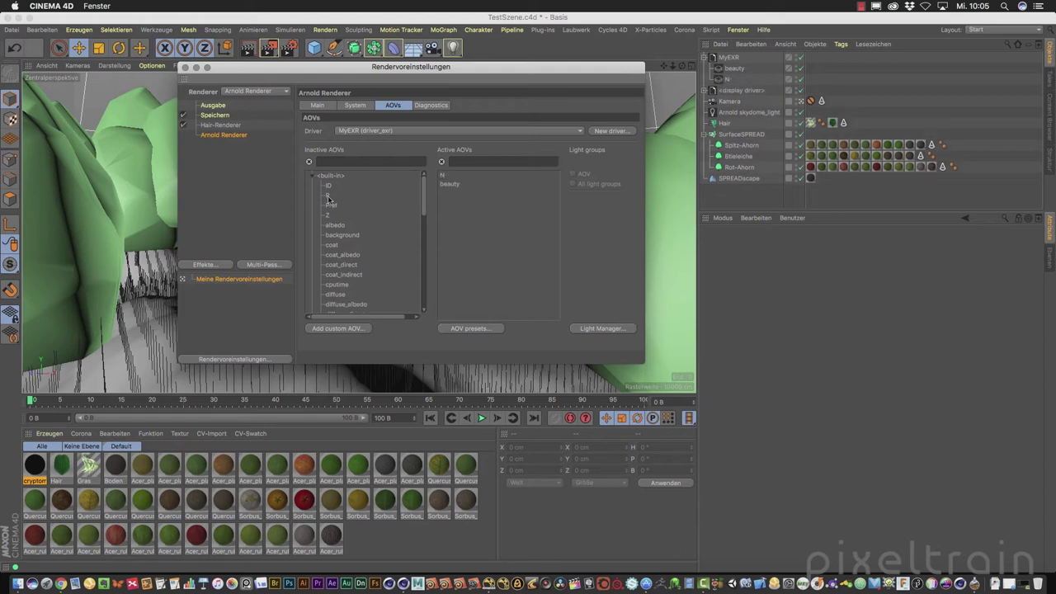
Activate the P, Z, opacity and diffuse AOVs on the MyEXR driver.
{"action": "double_click", "coordinate": [329, 196]}
{"action": "double_click", "coordinate": [328, 205]}
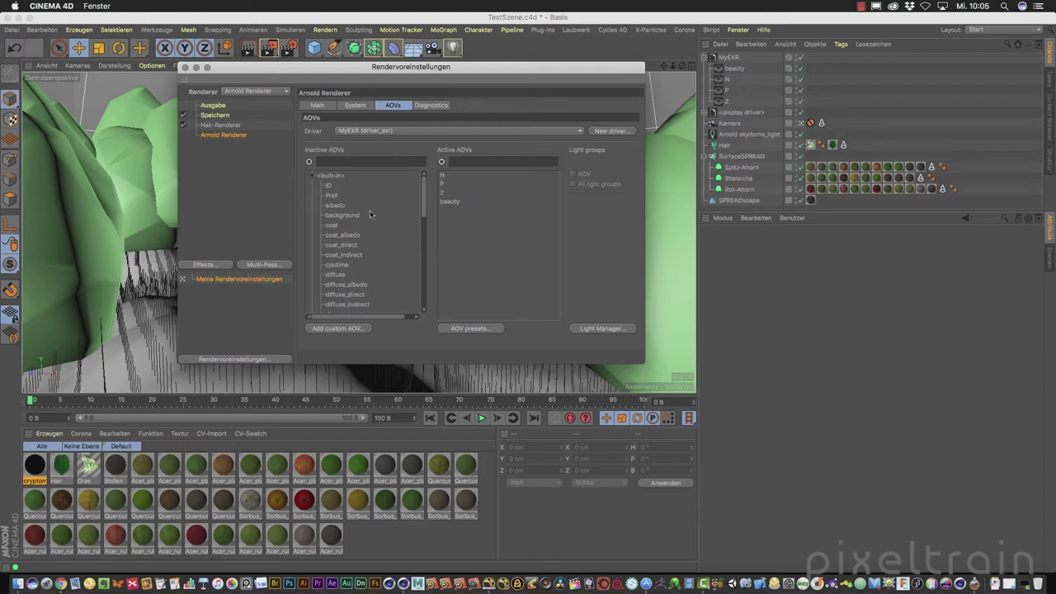
{"action": "left_click_drag", "start_coordinate": [424, 200], "coordinate": [424, 226]}
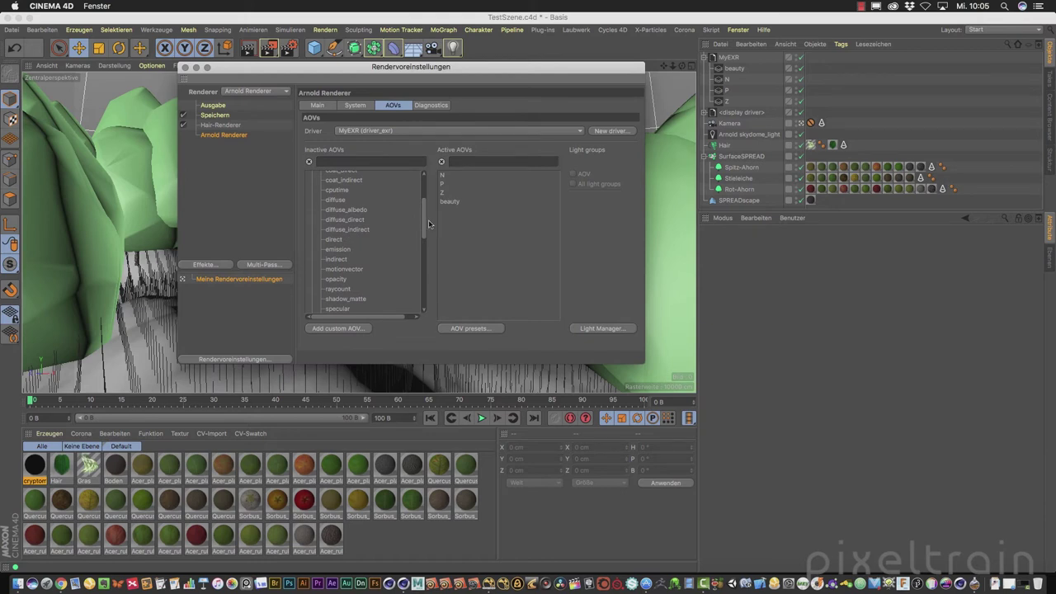
{"action": "scroll", "coordinate": [418, 243], "scroll_direction": "down", "scroll_amount": 1}
{"action": "scroll", "coordinate": [415, 247], "scroll_direction": "down", "scroll_amount": 1}
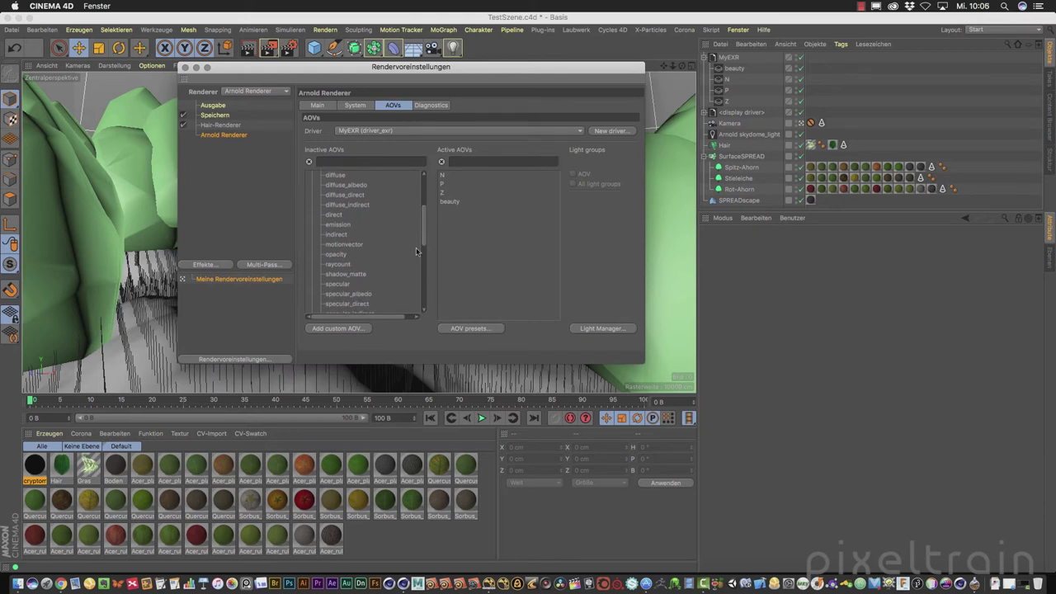
{"action": "left_click_drag", "start_coordinate": [426, 239], "coordinate": [426, 255]}
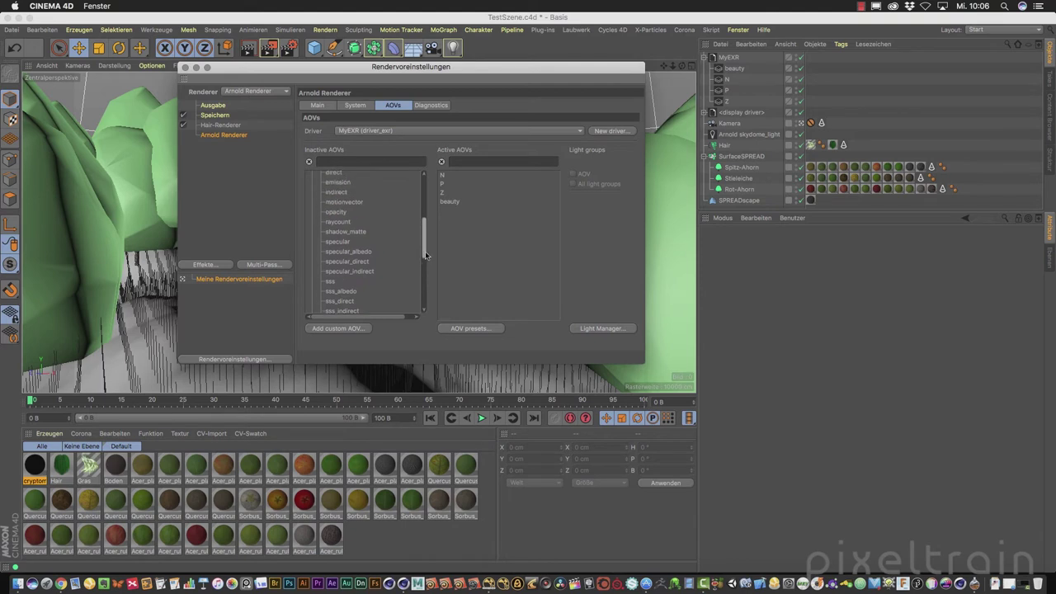
{"action": "double_click", "coordinate": [336, 212]}
{"action": "mouse_move", "coordinate": [426, 246]}
{"action": "left_mouse_down"}
{"action": "mouse_move", "coordinate": [434, 221]}
{"action": "mouse_move", "coordinate": [346, 225]}
{"action": "left_mouse_up"}
{"action": "double_click", "coordinate": [344, 217]}
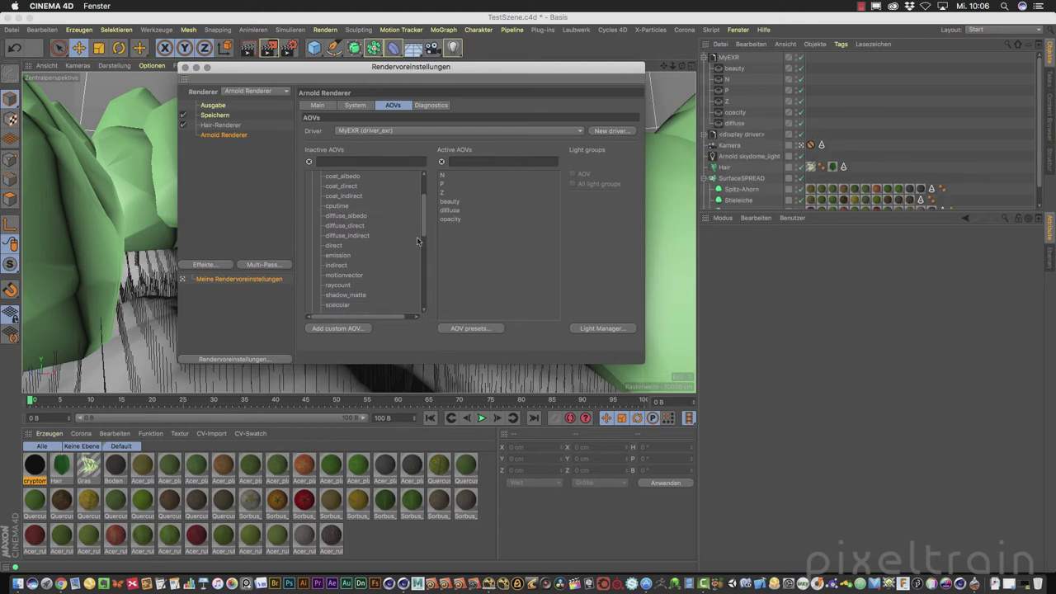
{"action": "left_click_drag", "start_coordinate": [424, 213], "coordinate": [426, 241]}
{"action": "scroll", "coordinate": [349, 269], "scroll_direction": "down", "scroll_amount": 3}
{"action": "scroll", "coordinate": [349, 269], "scroll_direction": "down", "scroll_amount": 2}
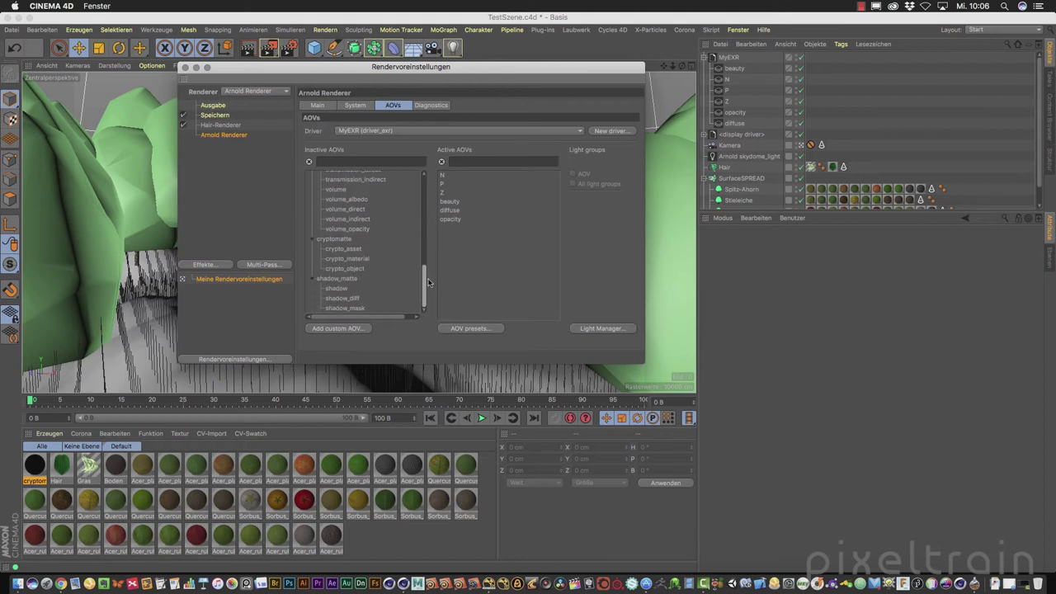
Activate crypto_asset, crypto_material and crypto_object AOVs, then close Render Settings.
{"action": "double_click", "coordinate": [345, 249]}
{"action": "double_click", "coordinate": [362, 259]}
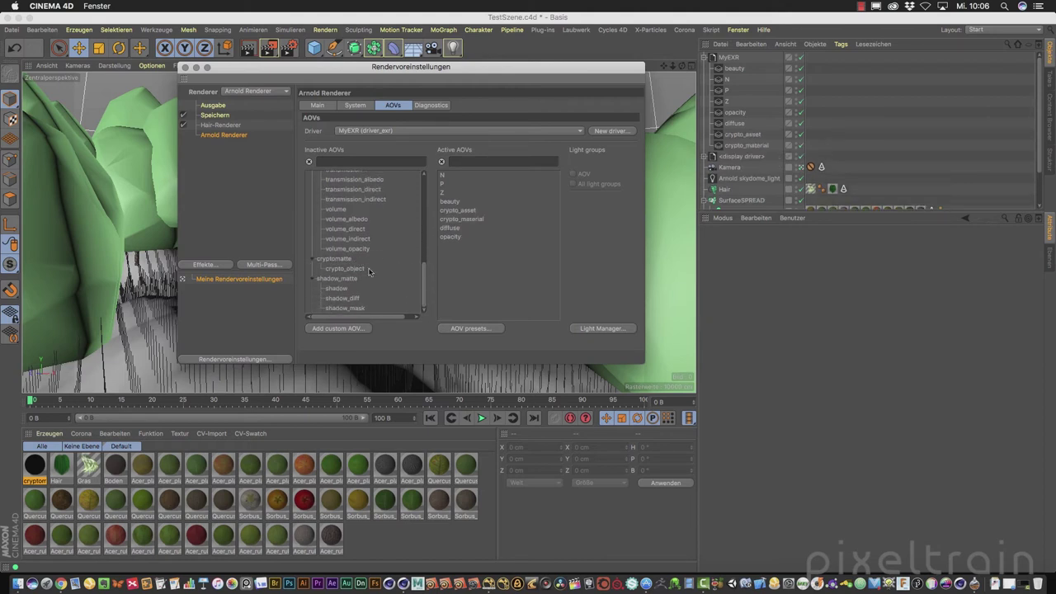
{"action": "double_click", "coordinate": [360, 269]}
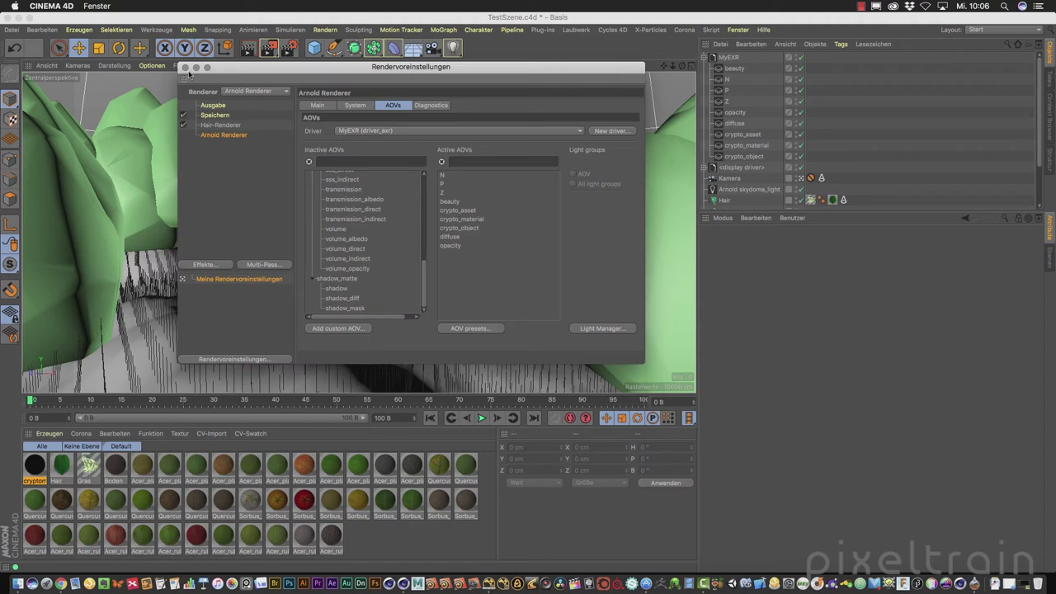
{"action": "left_click", "coordinate": [185, 68]}
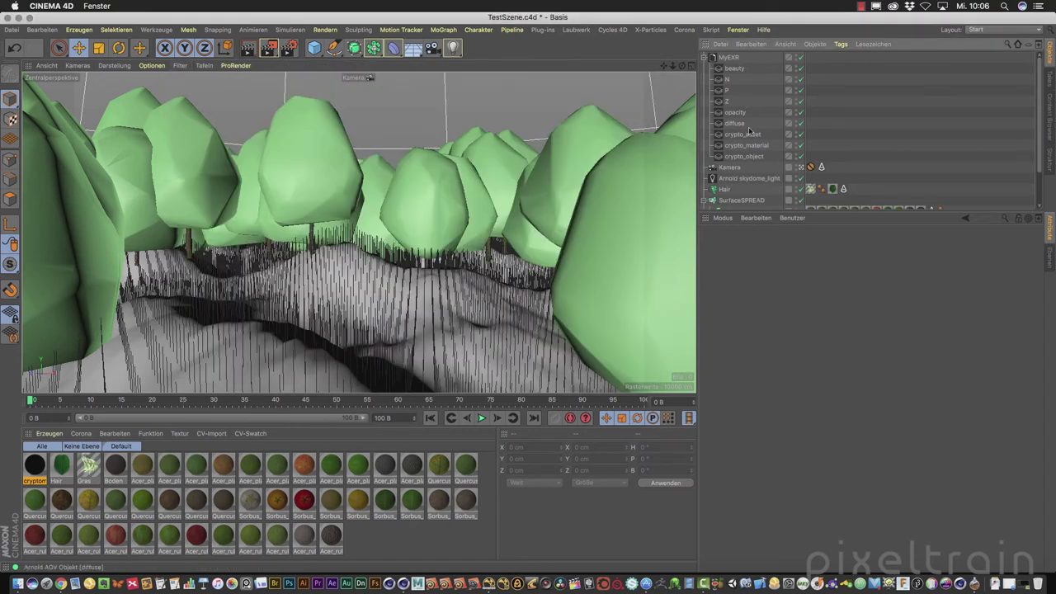
Point the MyEXR file path to Crypto.exr on the Desktop, replacing the existing file.
{"action": "left_click", "coordinate": [713, 59]}
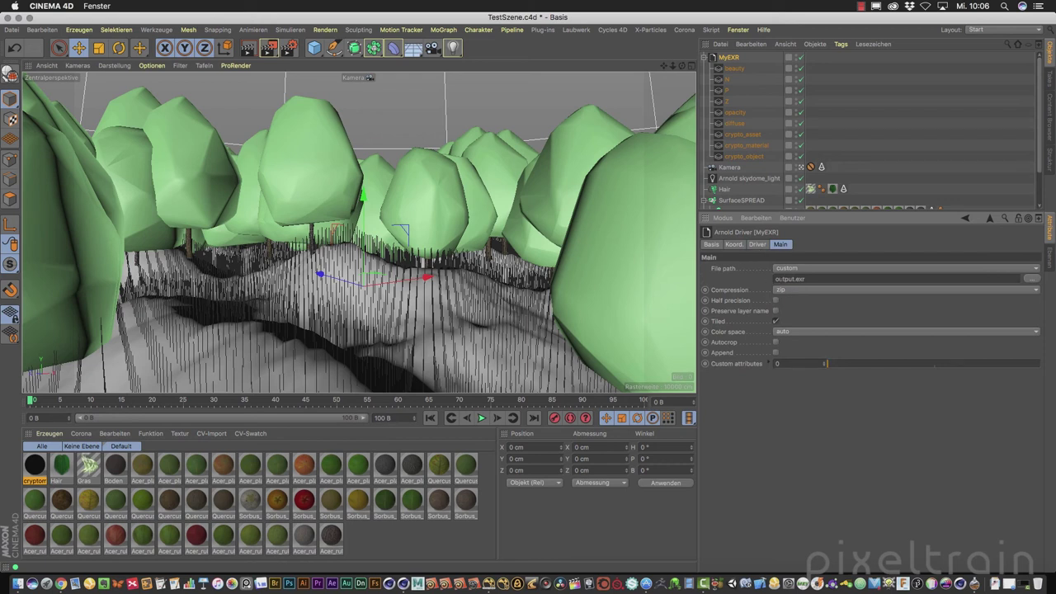
{"action": "left_click", "coordinate": [1031, 279]}
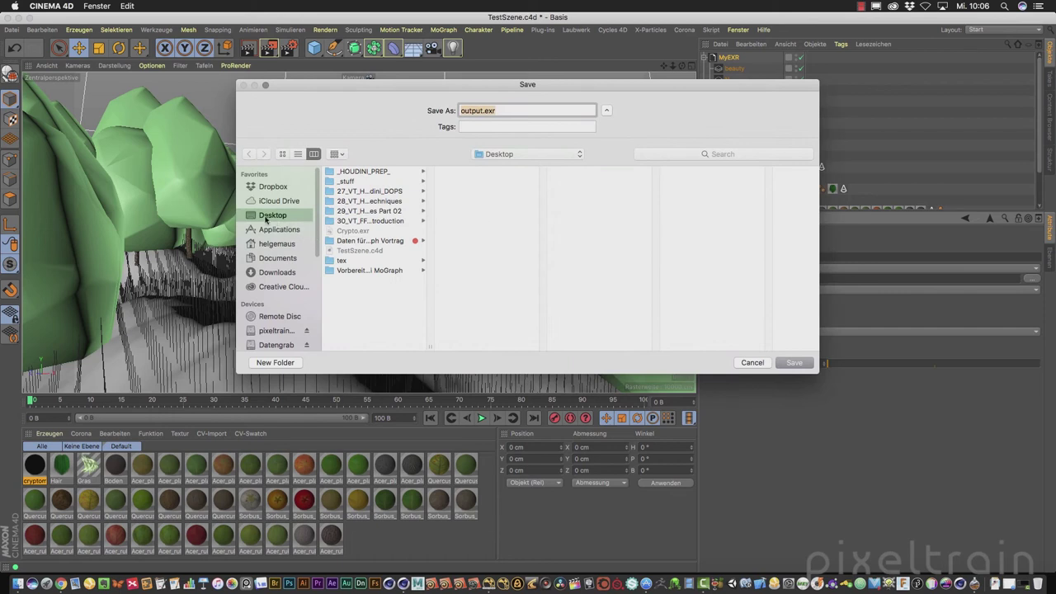
{"action": "left_click", "coordinate": [483, 110]}
{"action": "double_click", "coordinate": [483, 110]}
{"action": "type", "text": "Crypto"}
{"action": "left_click", "coordinate": [794, 363]}
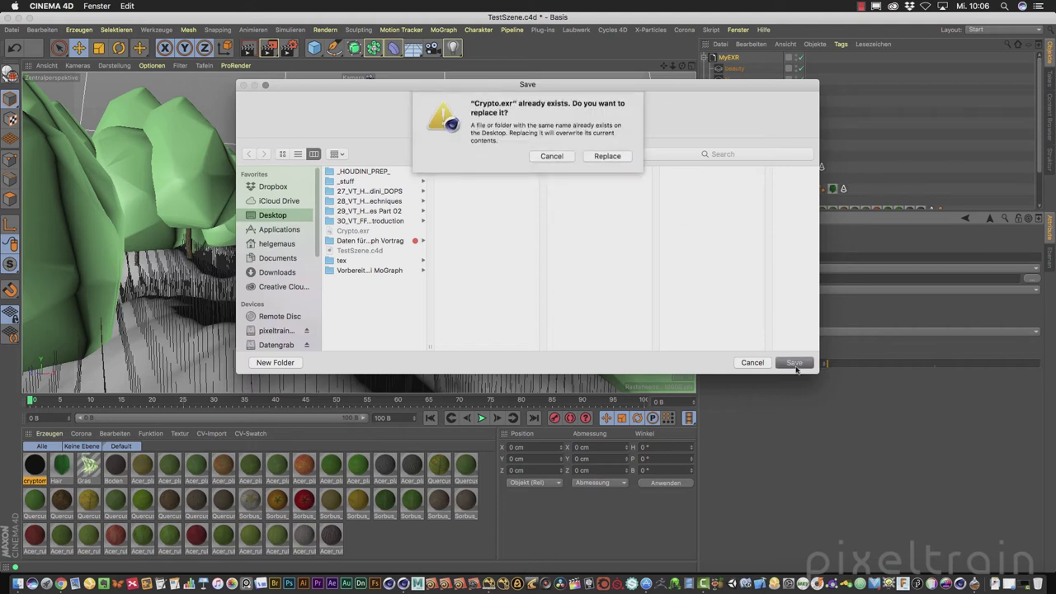
{"action": "left_click", "coordinate": [608, 159]}
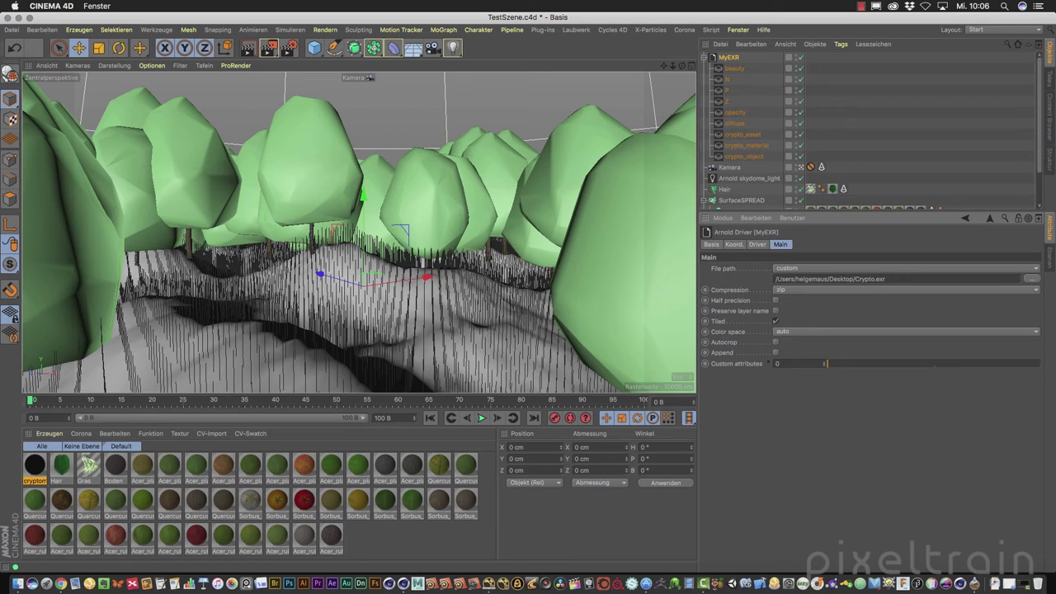
{"action": "left_click", "coordinate": [761, 245]}
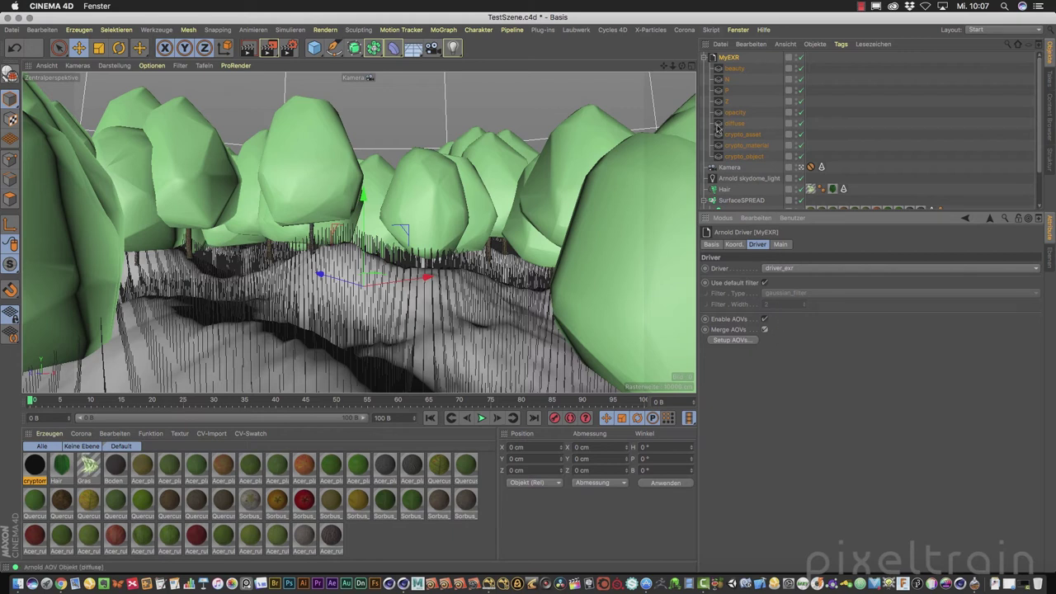
Set MyEXR as the Arnold render driver, render to the Picture Viewer, then switch to NukeX.
{"action": "left_click", "coordinate": [289, 47]}
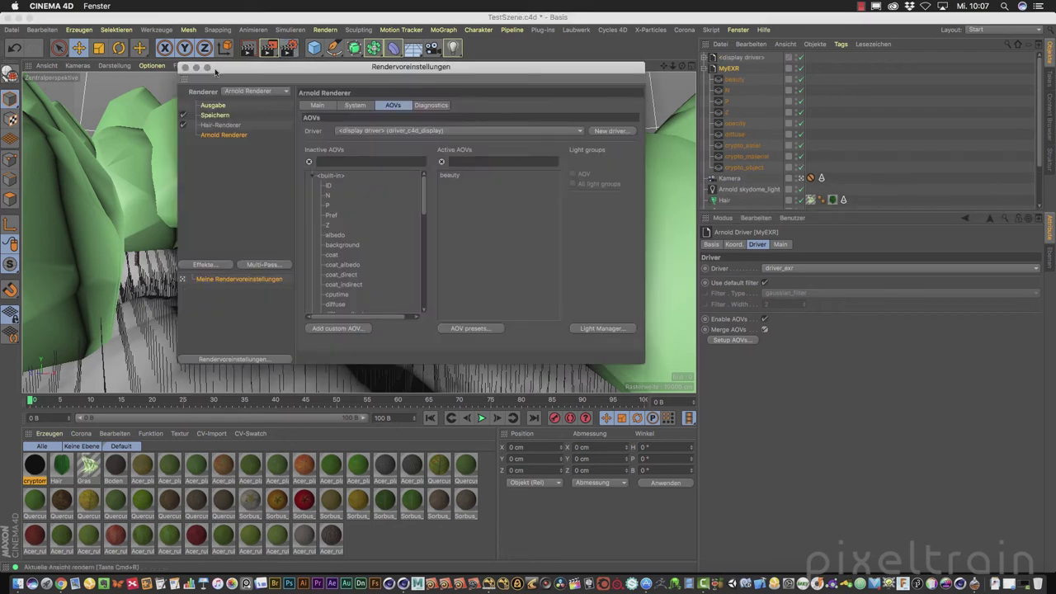
{"action": "left_click", "coordinate": [521, 133]}
{"action": "left_click", "coordinate": [384, 156]}
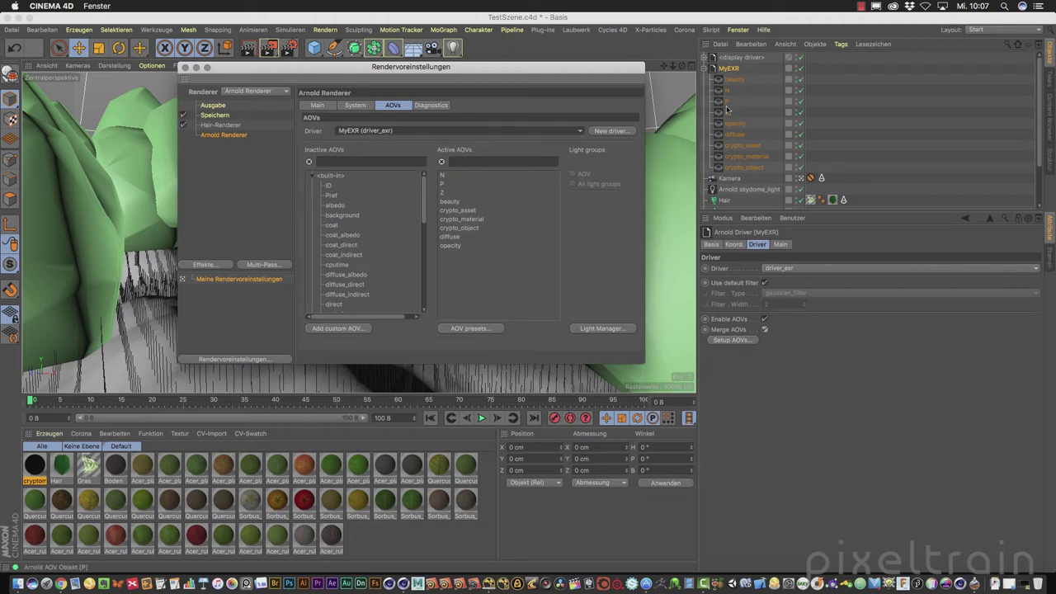
{"action": "left_click", "coordinate": [185, 70]}
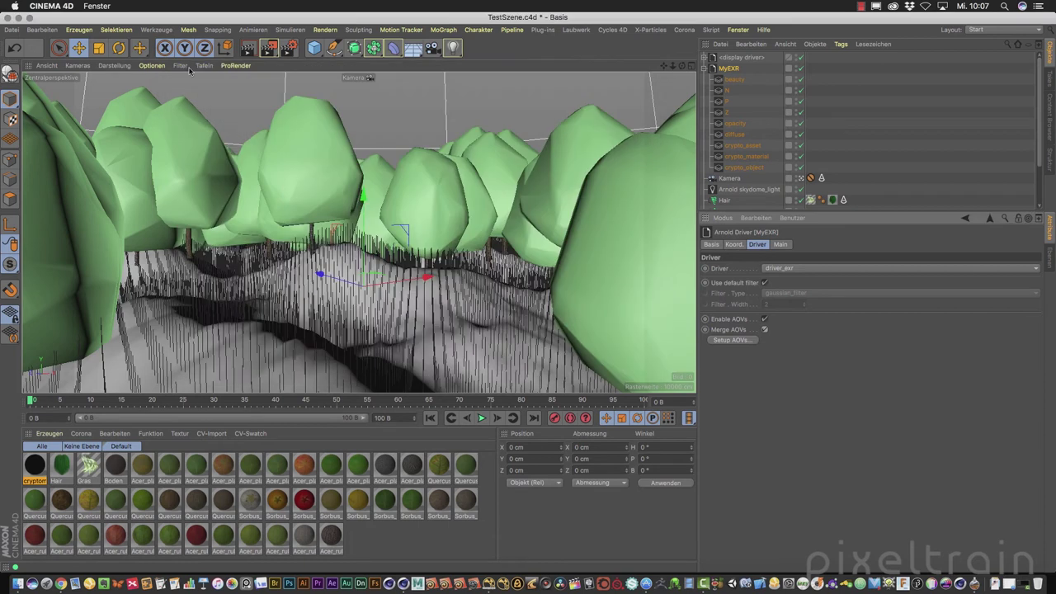
{"action": "left_click", "coordinate": [269, 48]}
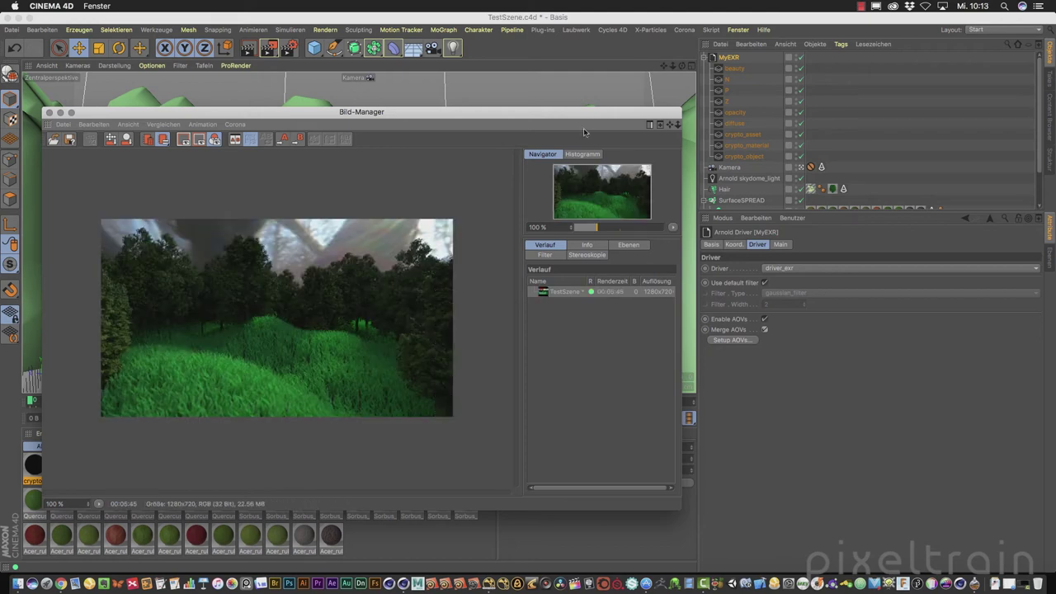
{"action": "left_click", "coordinate": [483, 582]}
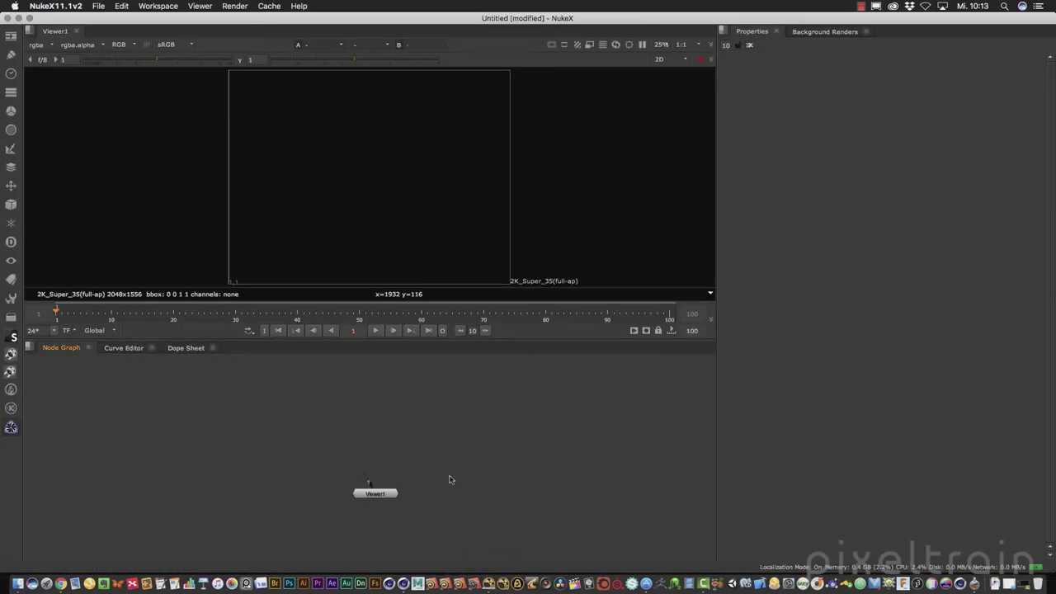
Move the Viewer1 node aside in the node graph and glance at the Cryptomatte tools.
{"action": "left_click_drag", "start_coordinate": [377, 494], "coordinate": [384, 520]}
{"action": "left_click", "coordinate": [408, 493]}
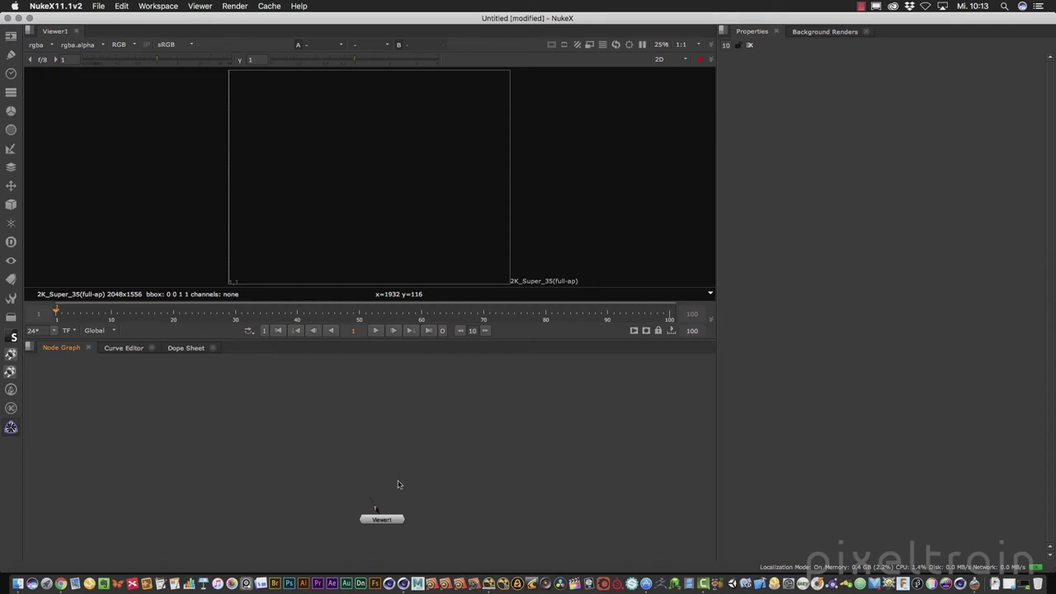
{"action": "left_click", "coordinate": [11, 429]}
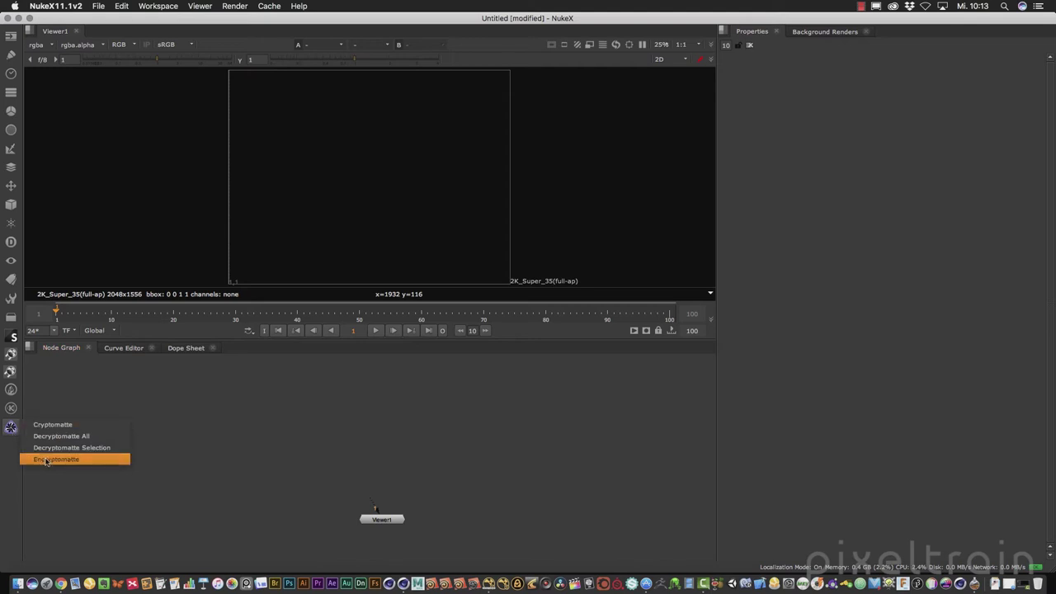
{"action": "left_click", "coordinate": [279, 461]}
{"action": "left_click_drag", "start_coordinate": [396, 520], "coordinate": [363, 523]}
{"action": "left_click", "coordinate": [380, 415]}
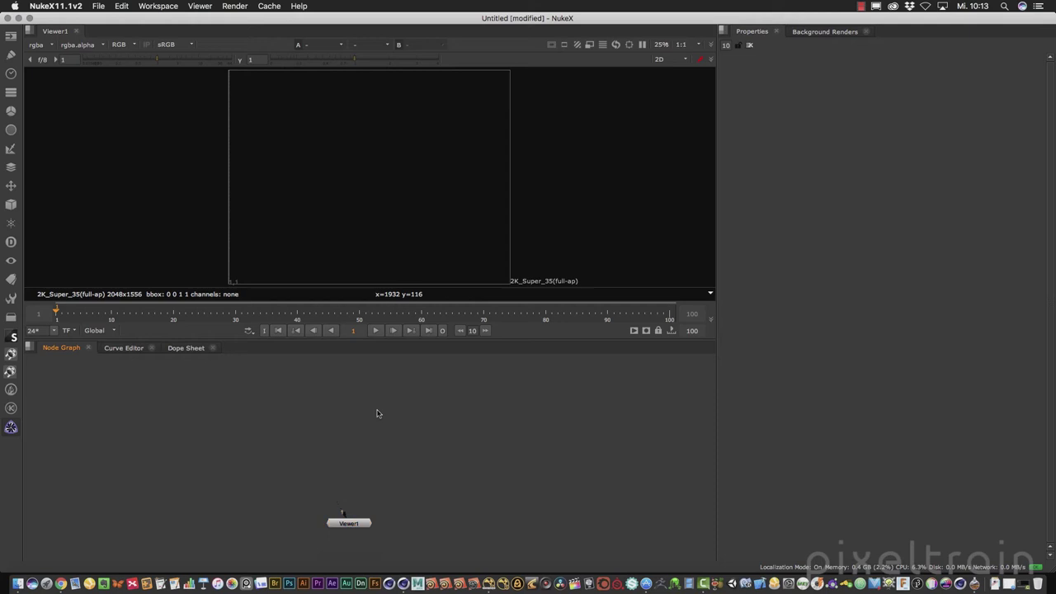
Read Crypto.exr from the Desktop into a new Read node.
{"action": "key", "text": "r"}
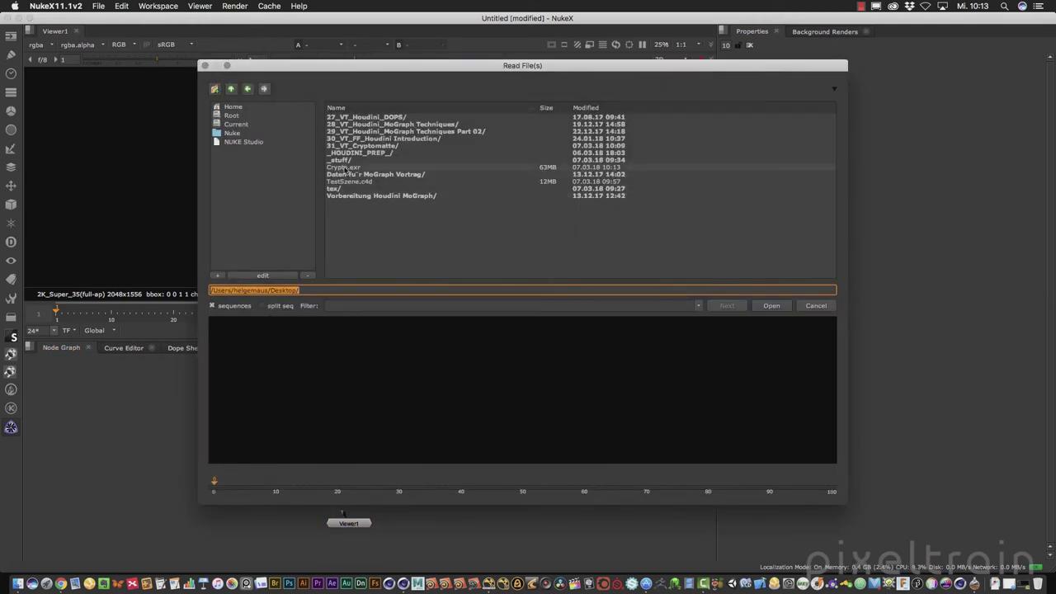
{"action": "left_click", "coordinate": [363, 168]}
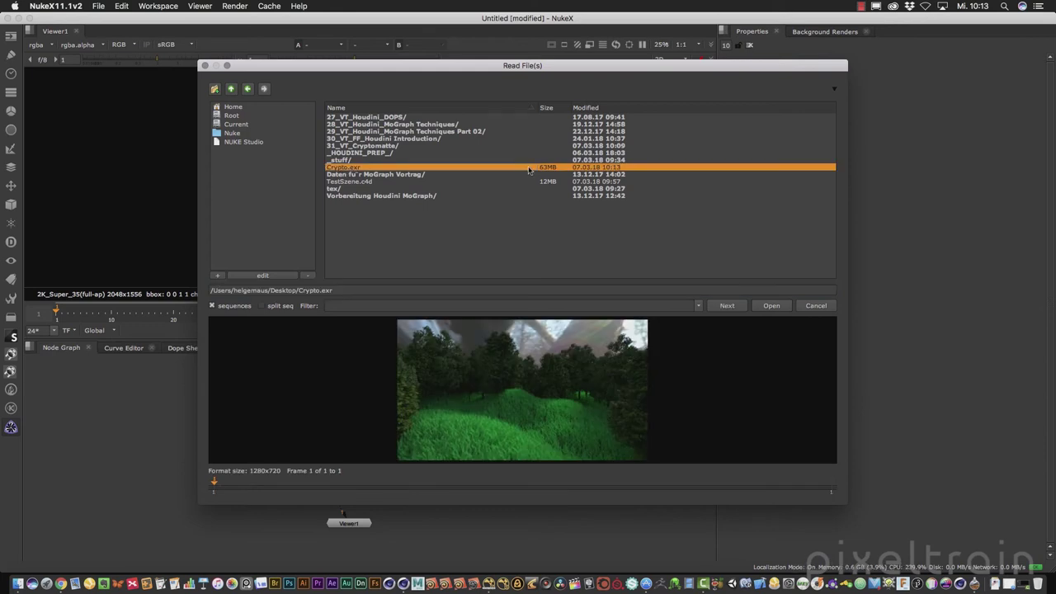
{"action": "left_click", "coordinate": [771, 305]}
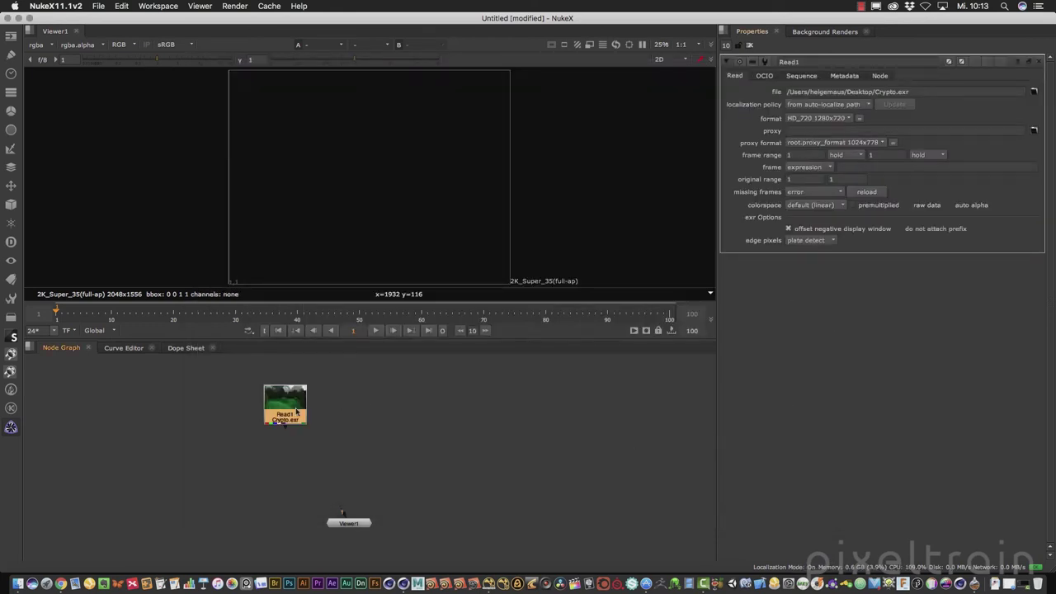
Connect Read1 to Viewer1 and recentre the forest image in the viewer.
{"action": "key", "text": "1"}
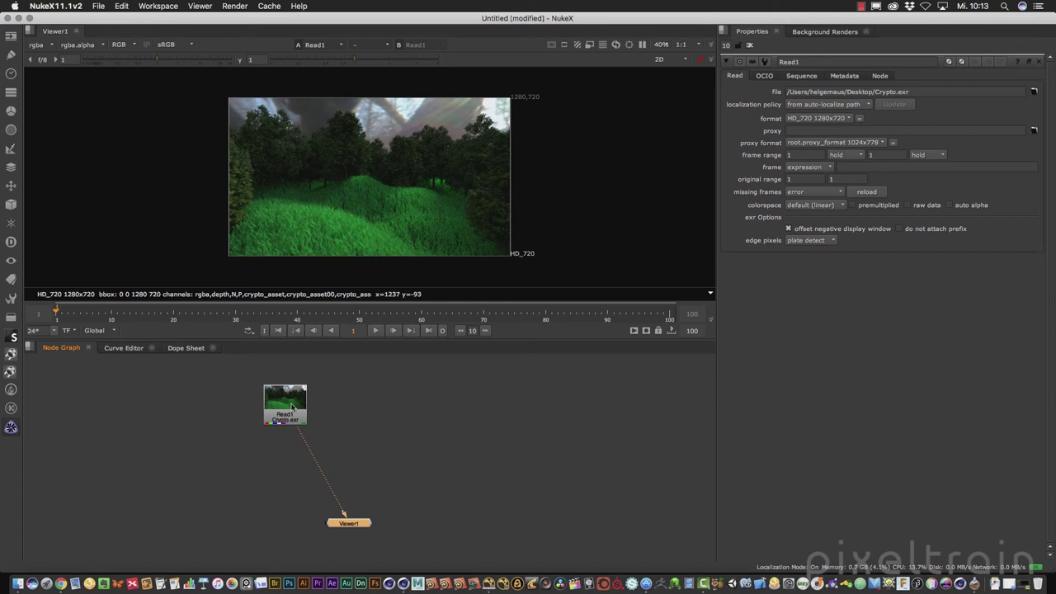
{"action": "left_click_drag", "start_coordinate": [291, 407], "coordinate": [350, 429]}
{"action": "scroll", "coordinate": [455, 238], "scroll_direction": "up", "scroll_amount": 1}
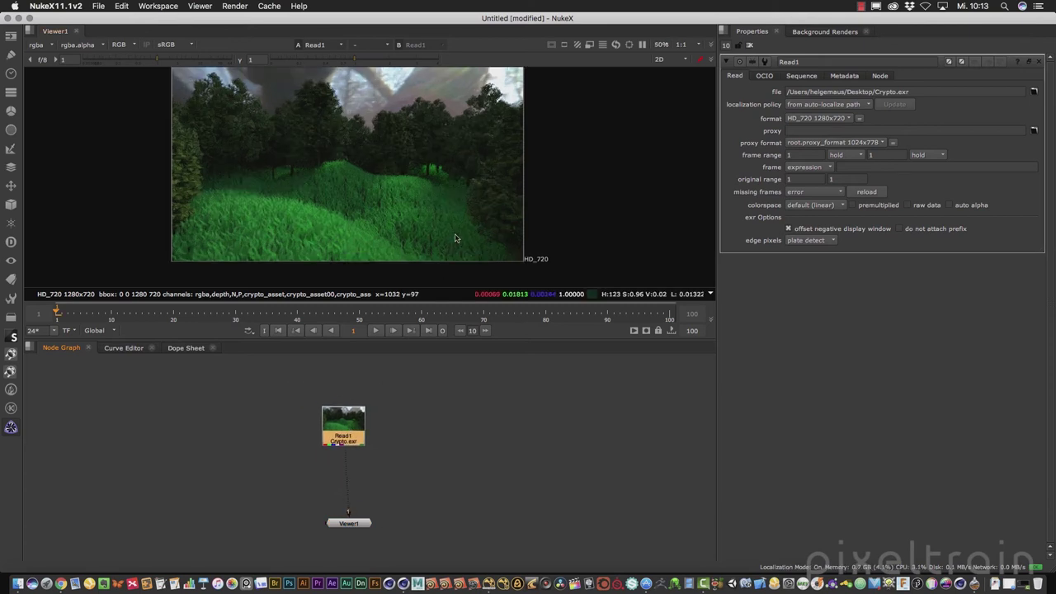
{"action": "middle_click_drag", "start_coordinate": [185, 130], "coordinate": [198, 154]}
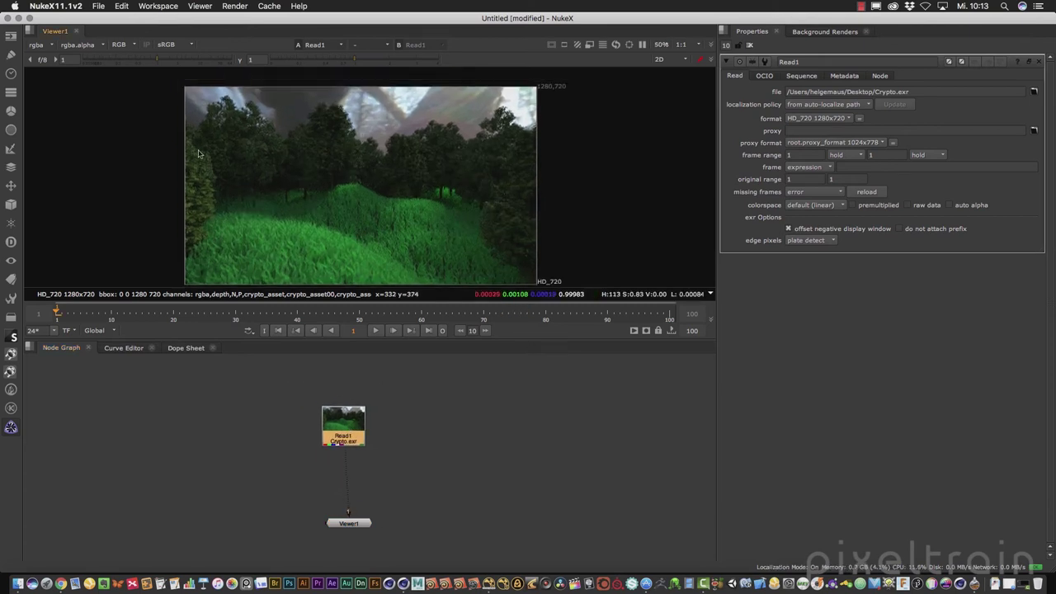
Inspect the N, P and depth passes, then return the viewer to rgba.
{"action": "left_click", "coordinate": [52, 45]}
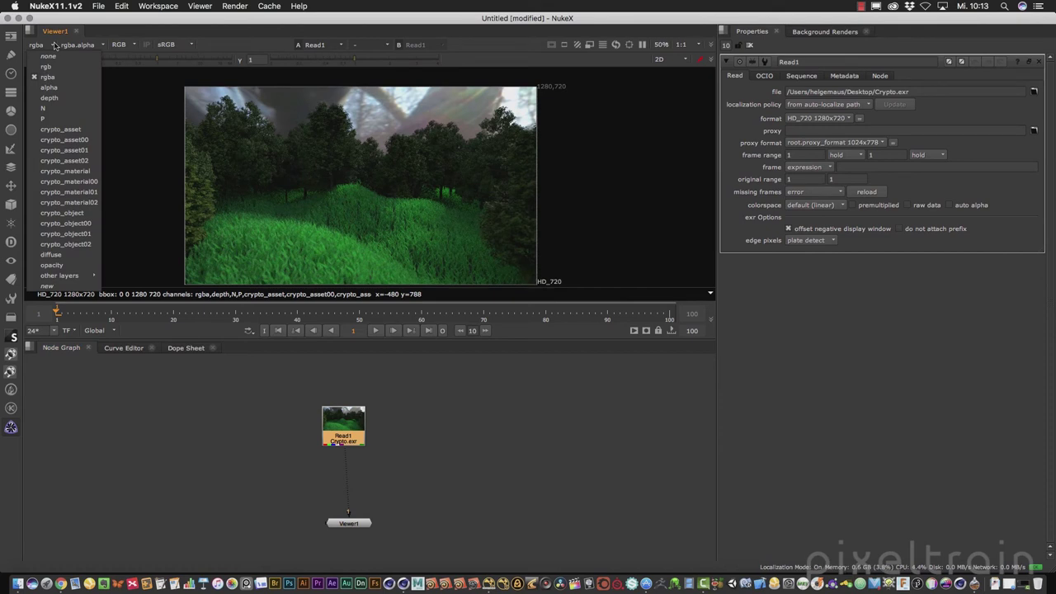
{"action": "left_click", "coordinate": [60, 108]}
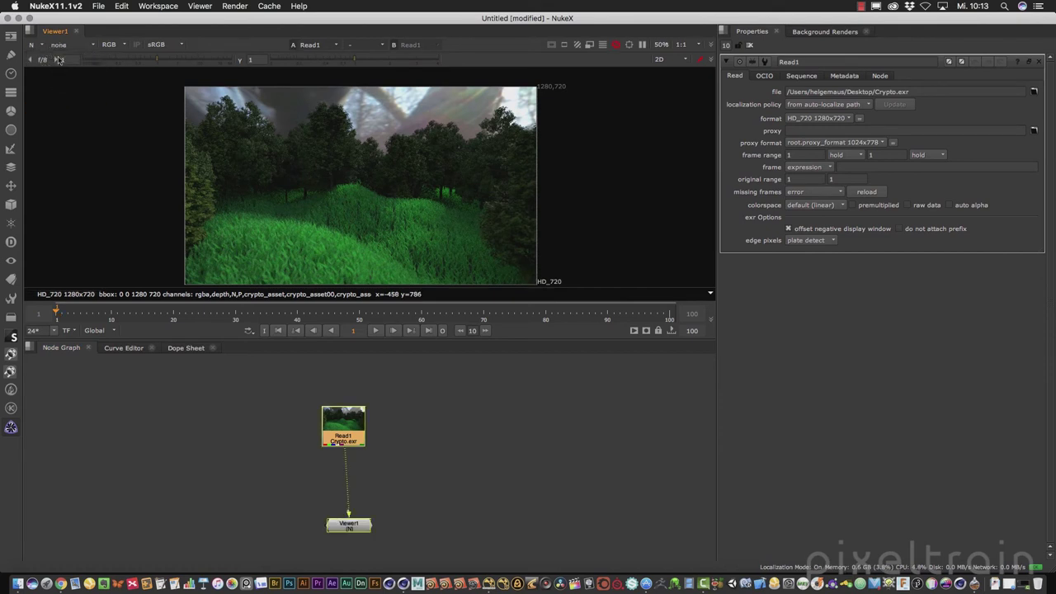
{"action": "left_click", "coordinate": [40, 46]}
{"action": "left_click", "coordinate": [60, 119]}
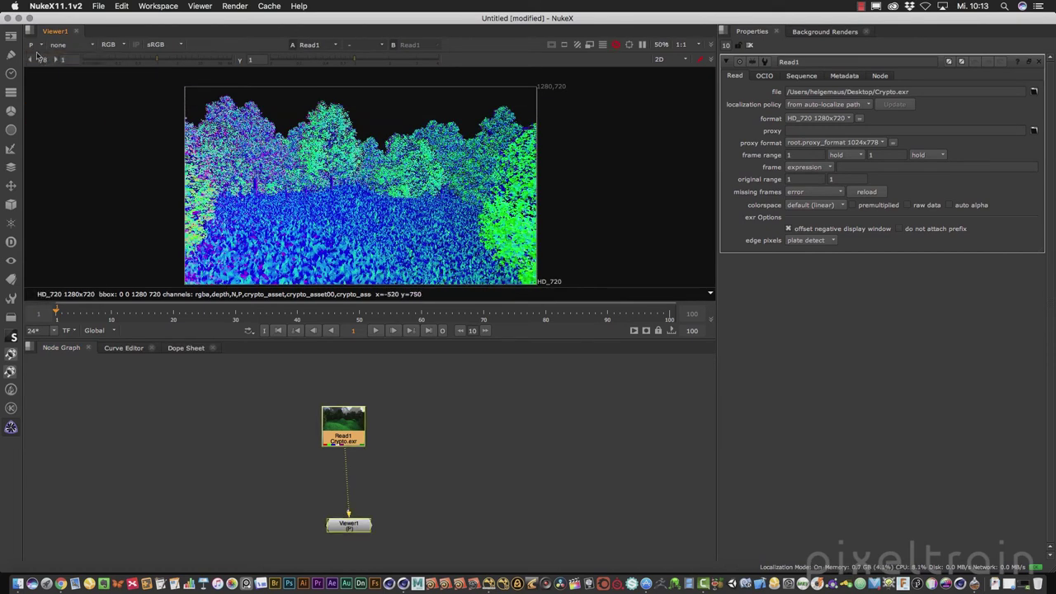
{"action": "left_click", "coordinate": [37, 45]}
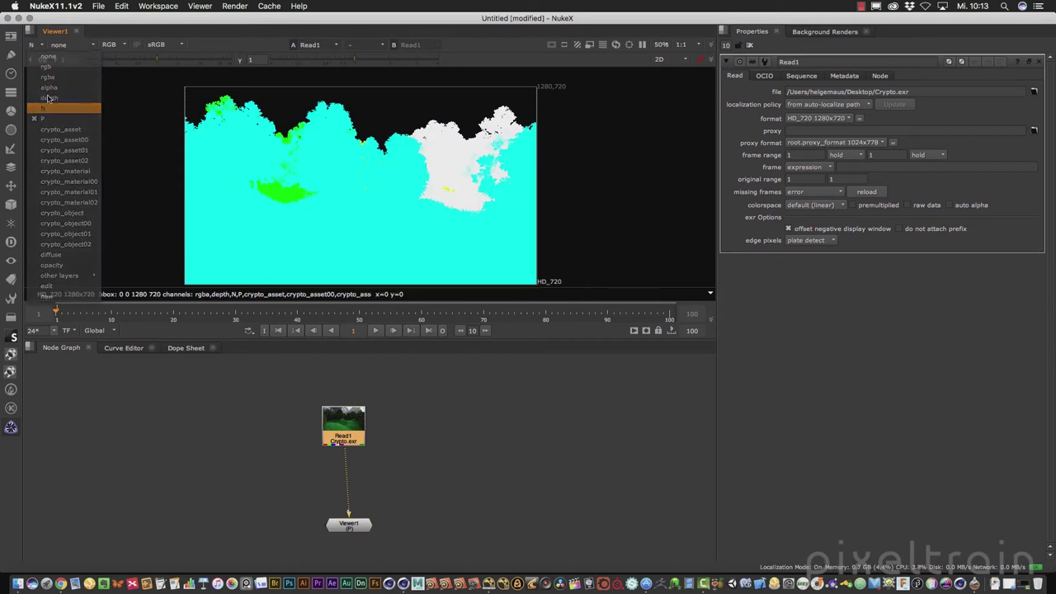
{"action": "left_click", "coordinate": [60, 109]}
{"action": "left_click", "coordinate": [37, 46]}
{"action": "left_click", "coordinate": [56, 96]}
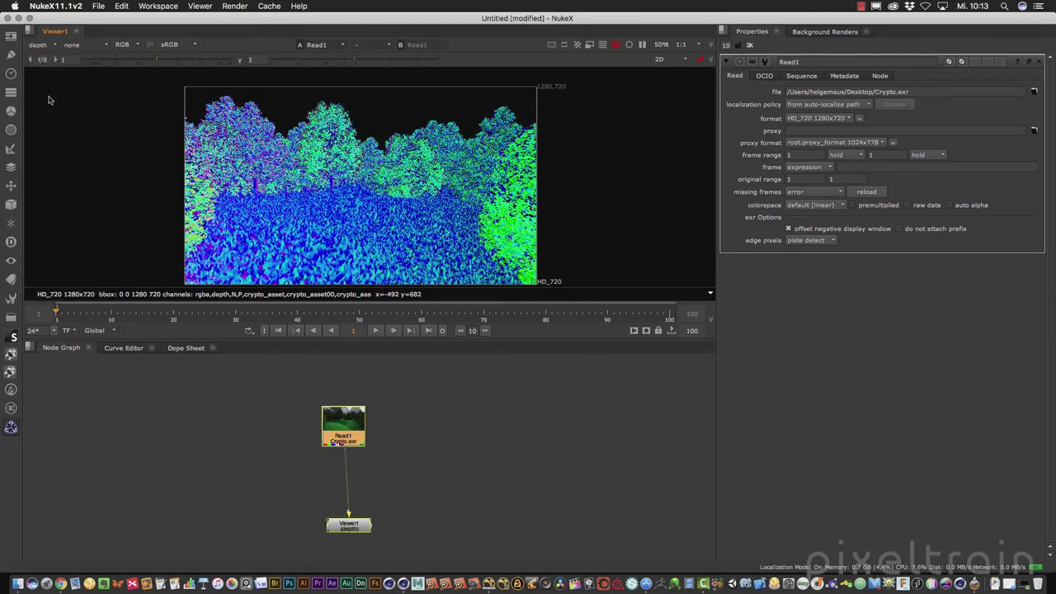
{"action": "left_click", "coordinate": [39, 45]}
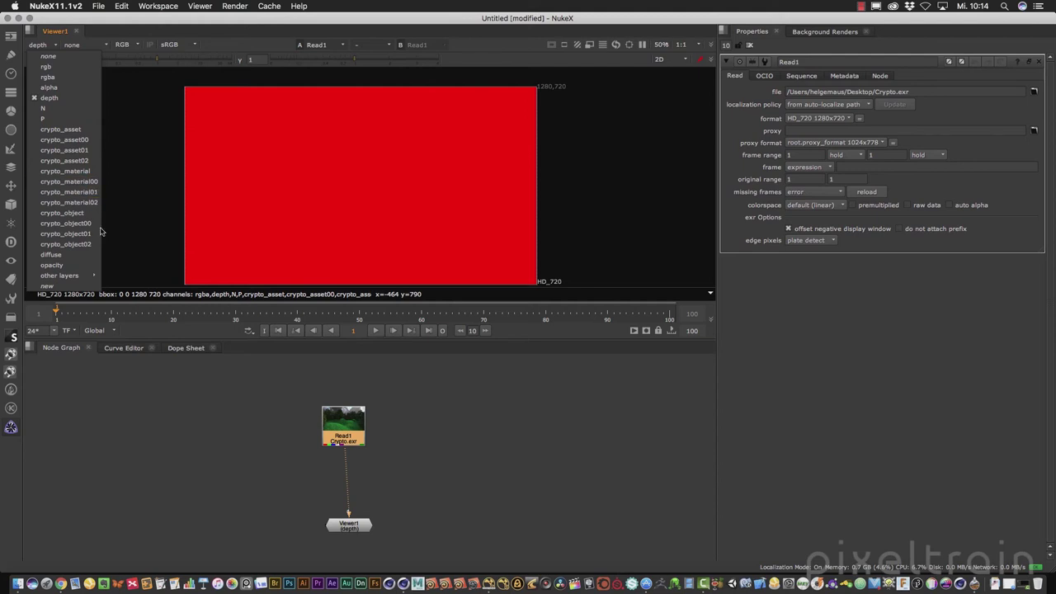
{"action": "left_click", "coordinate": [38, 48]}
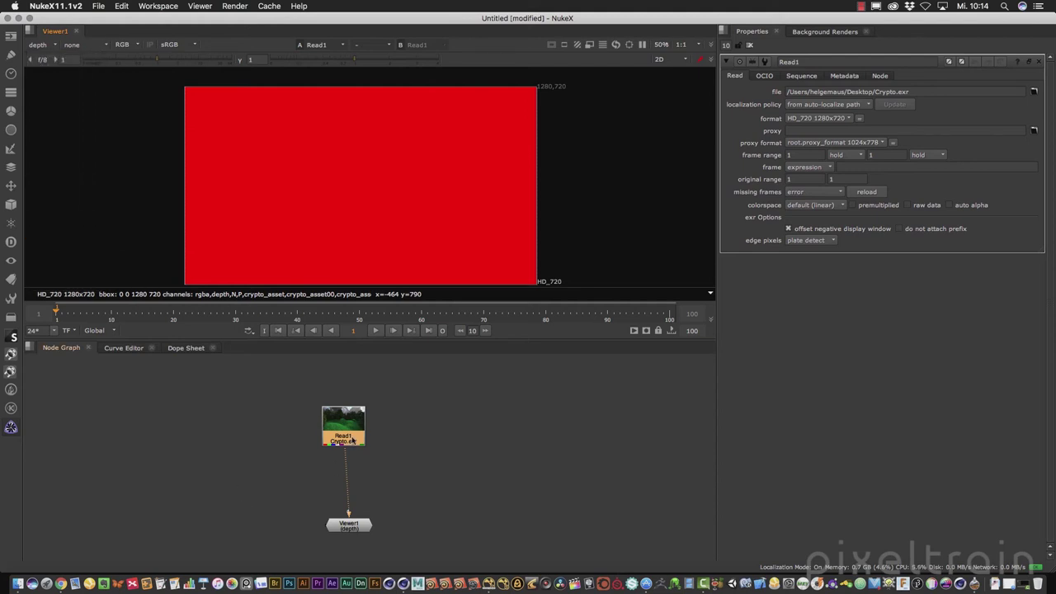
{"action": "left_click", "coordinate": [39, 48]}
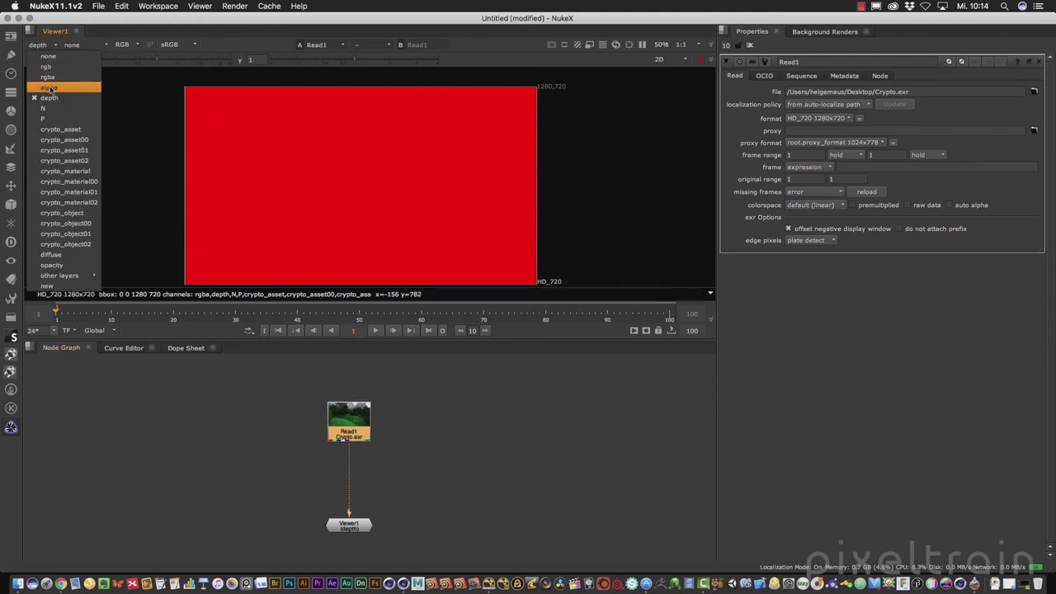
{"action": "left_click", "coordinate": [45, 72]}
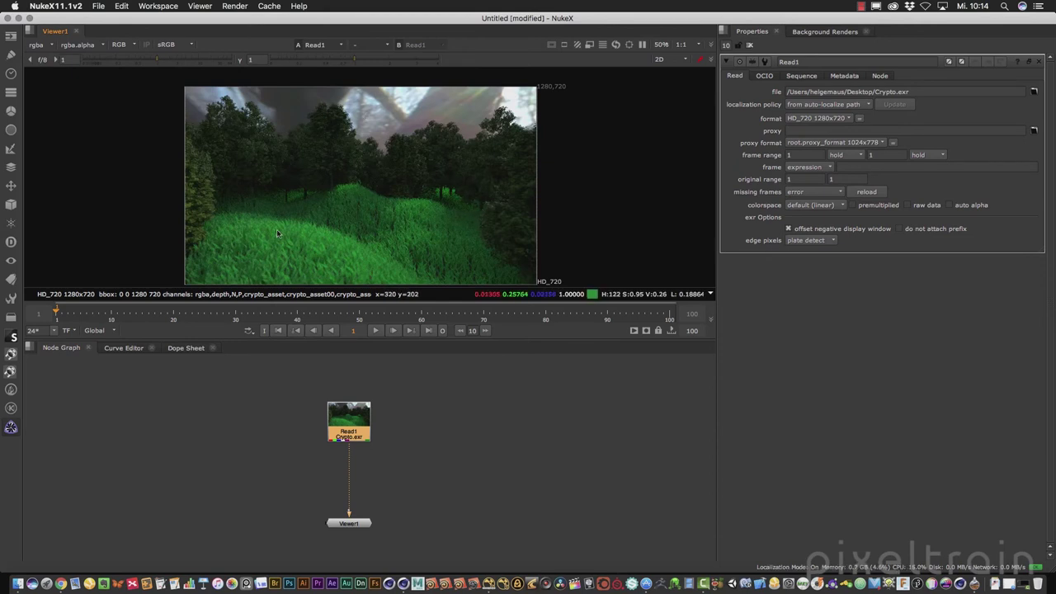
{"action": "left_click", "coordinate": [514, 431]}
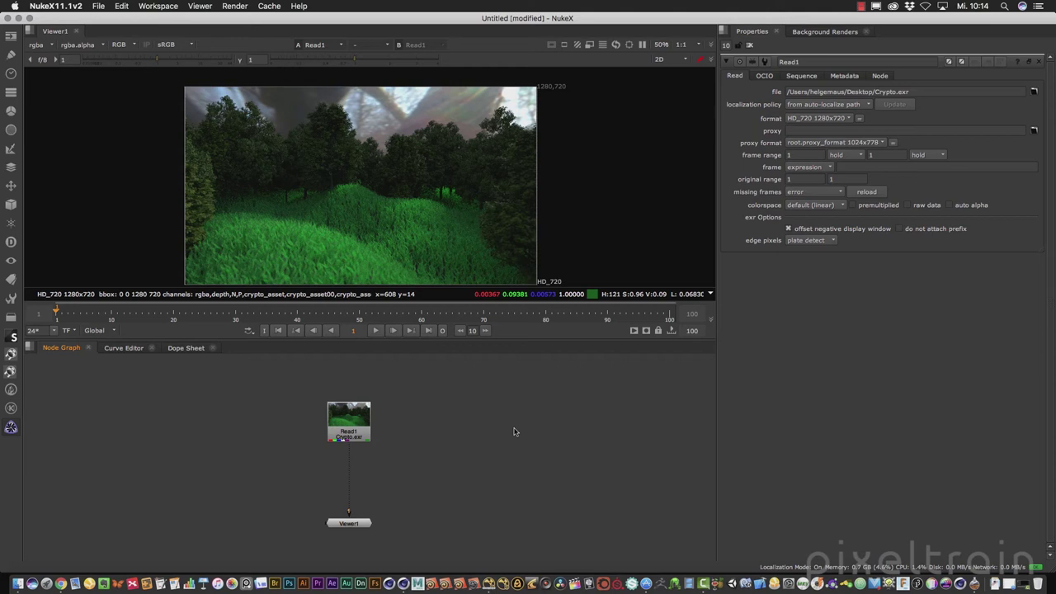
Add a Cryptomatte node fed by Read1 and view its colour-coded crypto_asset preview.
{"action": "left_click", "coordinate": [11, 428]}
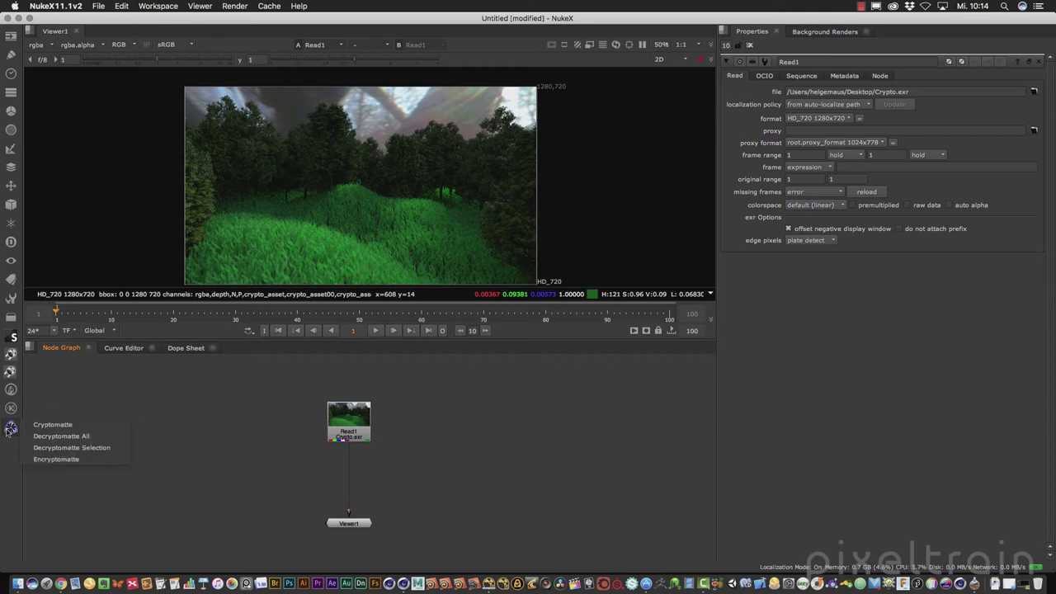
{"action": "left_click", "coordinate": [60, 425]}
{"action": "left_click_drag", "start_coordinate": [521, 438], "coordinate": [482, 472]}
{"action": "mouse_move", "coordinate": [514, 438]}
{"action": "left_mouse_down"}
{"action": "mouse_move", "coordinate": [349, 449]}
{"action": "mouse_move", "coordinate": [349, 463]}
{"action": "left_mouse_up"}
{"action": "left_click", "coordinate": [482, 464]}
{"action": "key", "text": "1"}
{"action": "left_click", "coordinate": [1040, 243]}
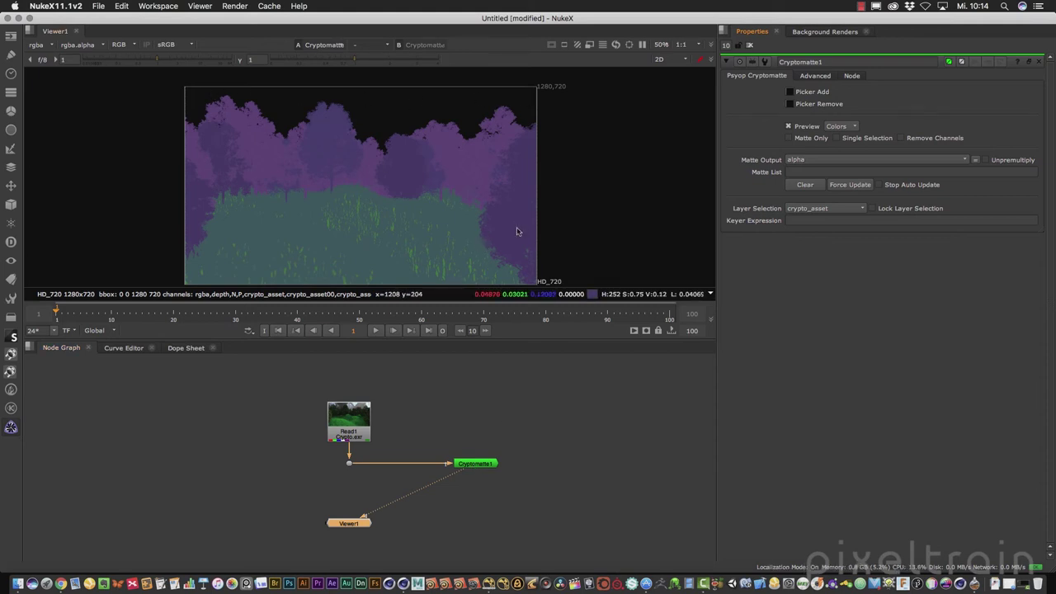
{"action": "left_click_drag", "start_coordinate": [693, 344], "coordinate": [693, 394]}
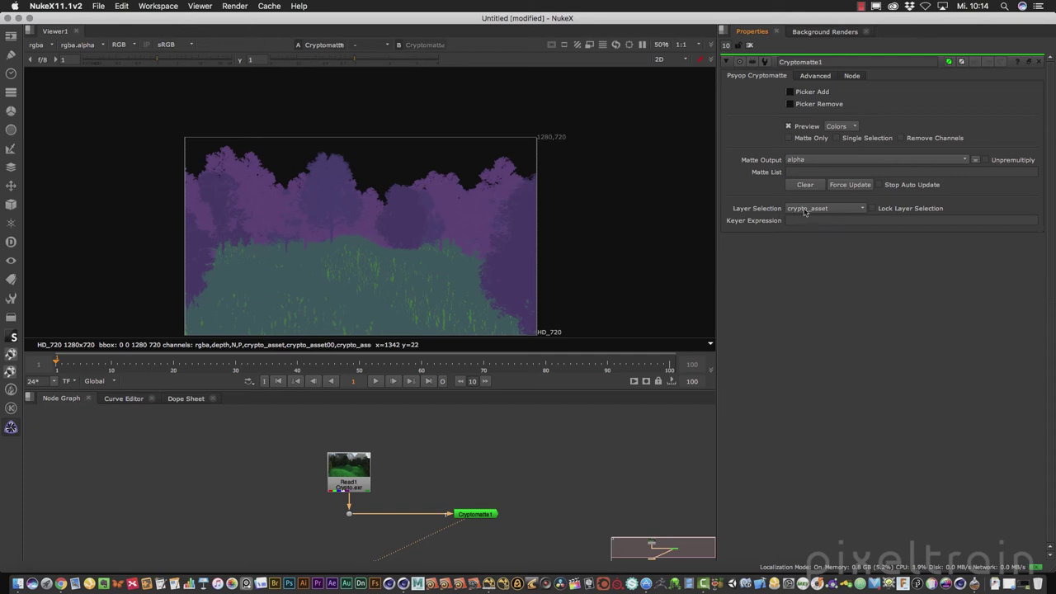
Switch Cryptomatte1's Layer Selection to crypto_object, via crypto_material, and frame the trees.
{"action": "left_click", "coordinate": [855, 210]}
{"action": "left_click", "coordinate": [837, 221]}
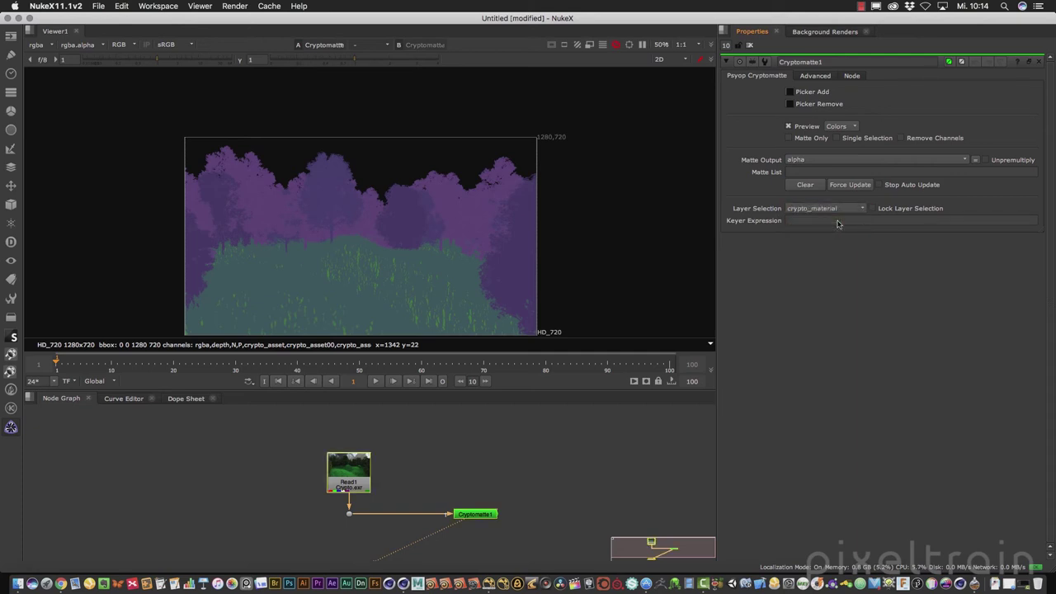
{"action": "left_click", "coordinate": [840, 219]}
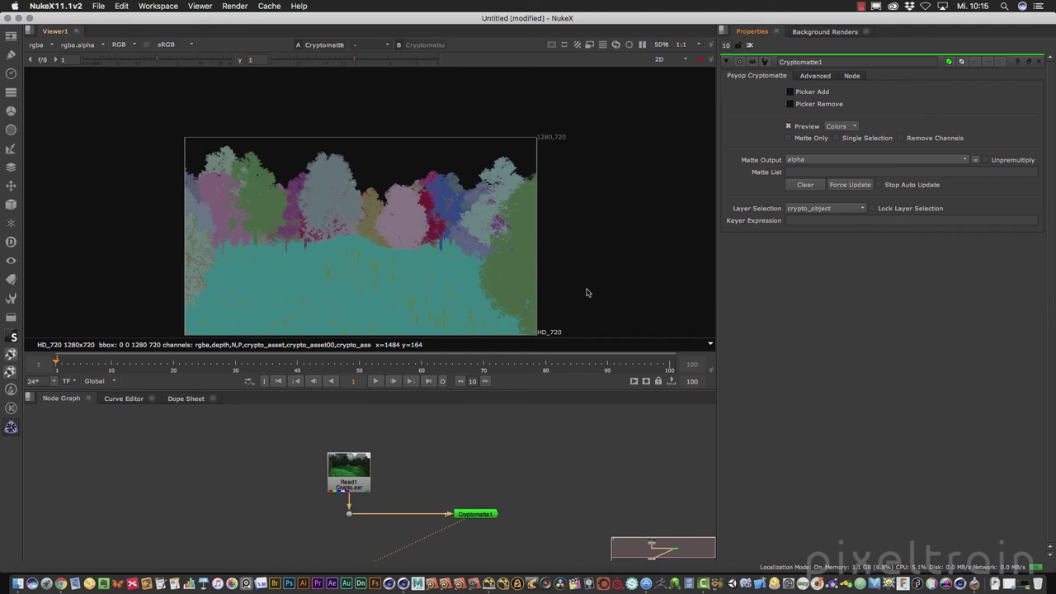
{"action": "scroll", "coordinate": [326, 266], "scroll_direction": "up", "scroll_amount": 2}
{"action": "middle_click_drag", "start_coordinate": [326, 267], "coordinate": [355, 242]}
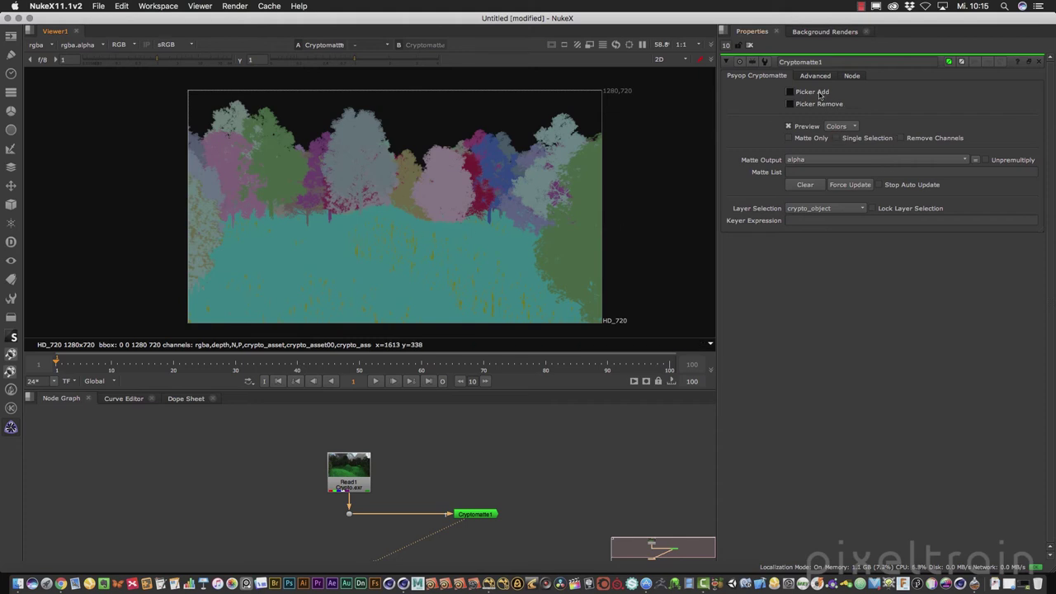
With Picker Add on, pick trees Polygon-Objekt_14 and Polygon-Objekt_35 into the Matte List.
{"action": "left_click", "coordinate": [790, 92]}
{"action": "scroll", "coordinate": [488, 223], "scroll_direction": "up", "scroll_amount": 3}
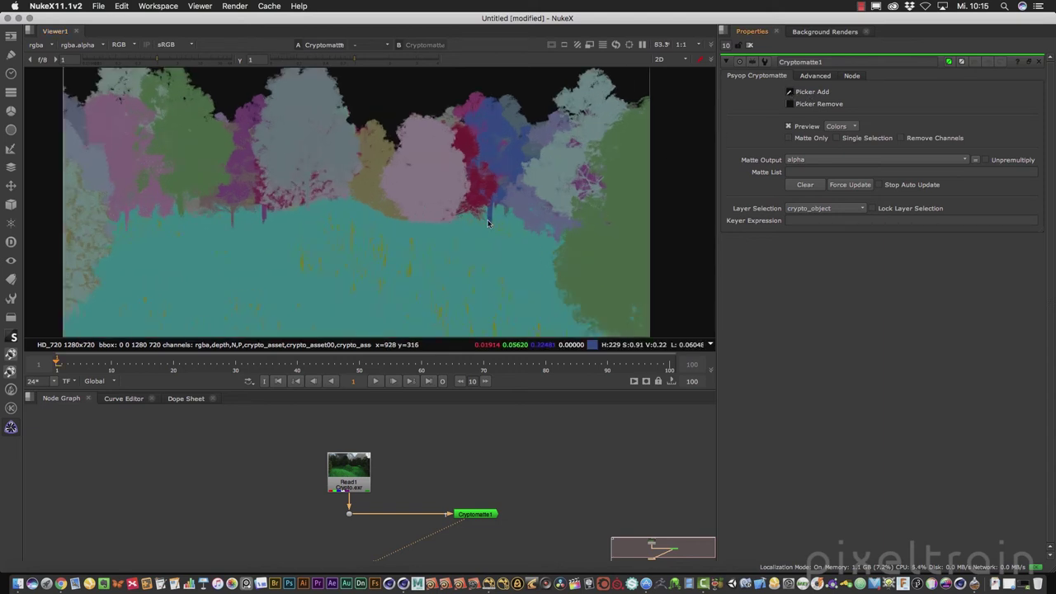
{"action": "scroll", "coordinate": [530, 305], "scroll_direction": "down", "scroll_amount": 1}
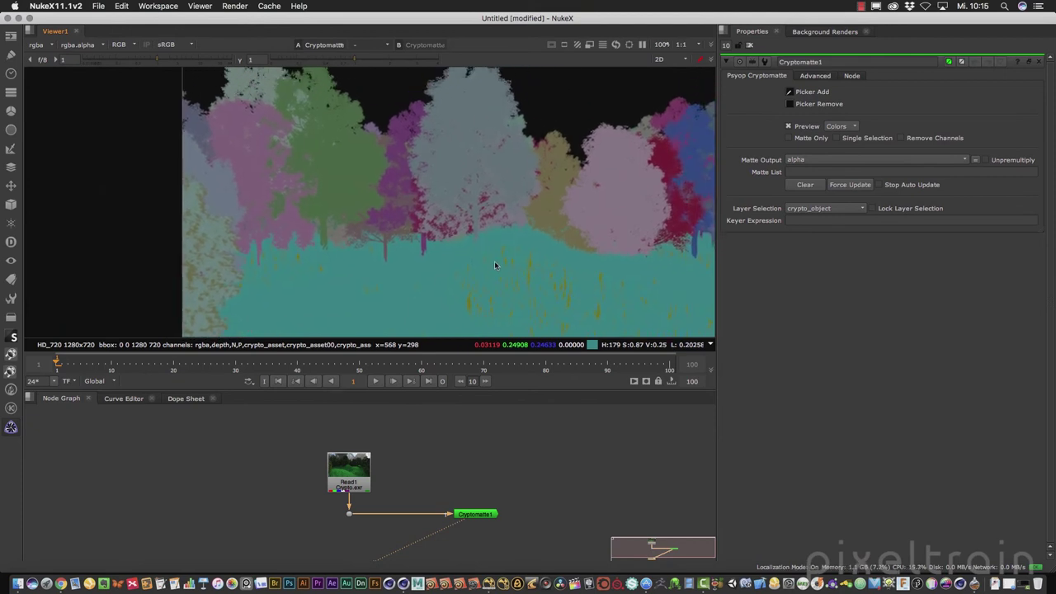
{"action": "scroll", "coordinate": [494, 260], "scroll_direction": "up", "scroll_amount": 5}
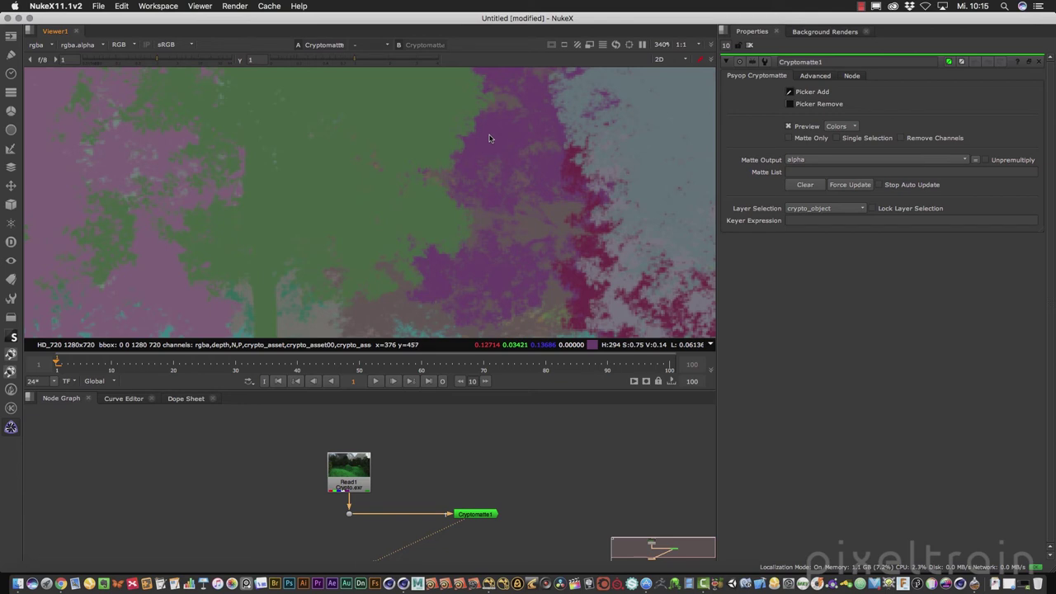
{"action": "left_click", "coordinate": [490, 137]}
{"action": "scroll", "coordinate": [489, 137], "scroll_direction": "down", "scroll_amount": 2}
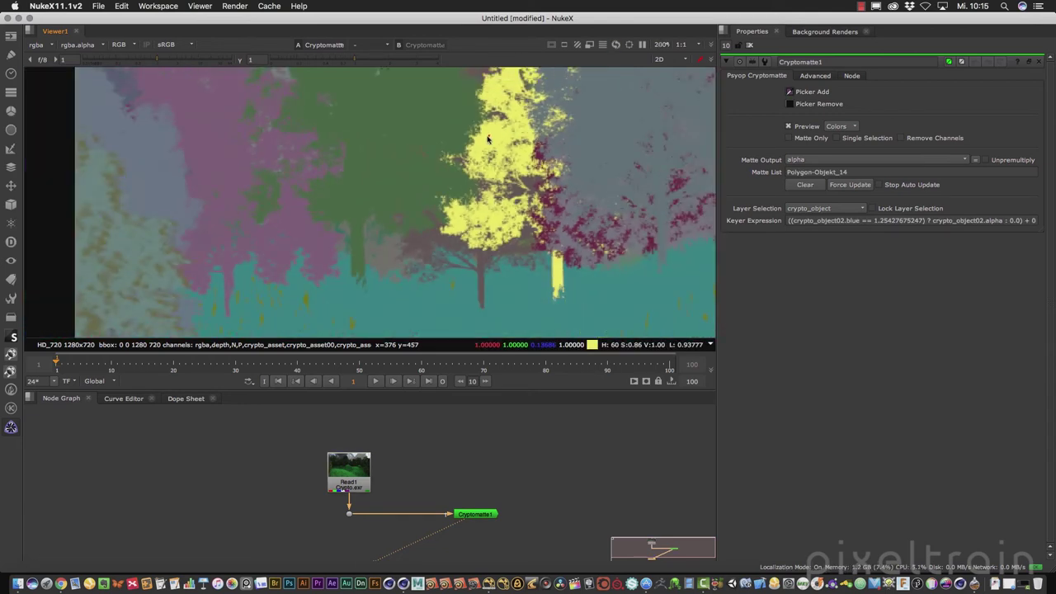
{"action": "scroll", "coordinate": [489, 141], "scroll_direction": "down", "scroll_amount": 2}
{"action": "scroll", "coordinate": [478, 165], "scroll_direction": "down", "scroll_amount": 1}
{"action": "scroll", "coordinate": [466, 219], "scroll_direction": "down", "scroll_amount": 1}
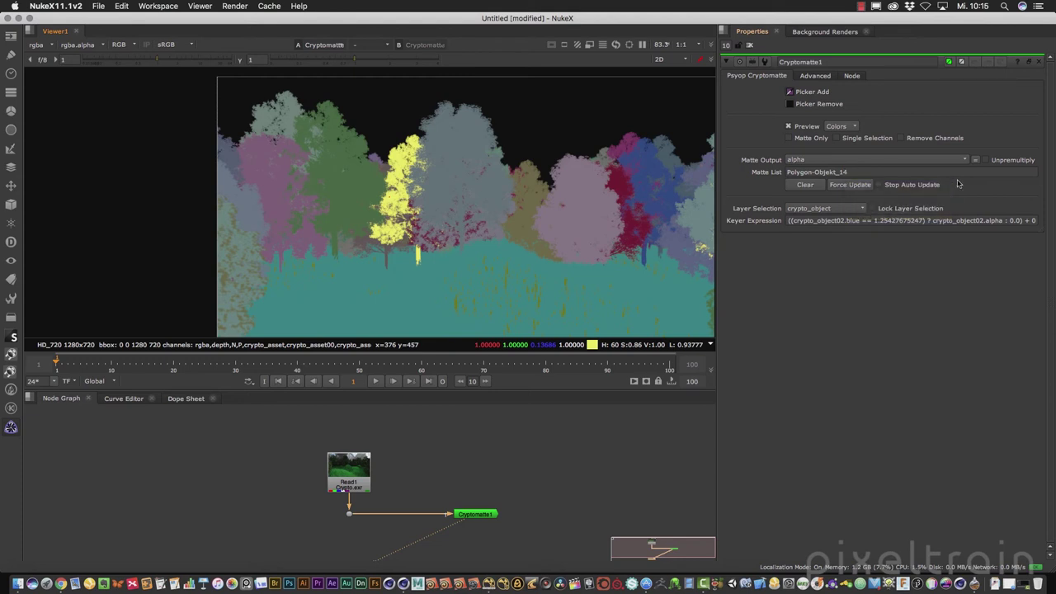
{"action": "scroll", "coordinate": [605, 277], "scroll_direction": "up", "scroll_amount": 1}
{"action": "scroll", "coordinate": [521, 269], "scroll_direction": "up", "scroll_amount": 1}
{"action": "scroll", "coordinate": [593, 275], "scroll_direction": "up", "scroll_amount": 1}
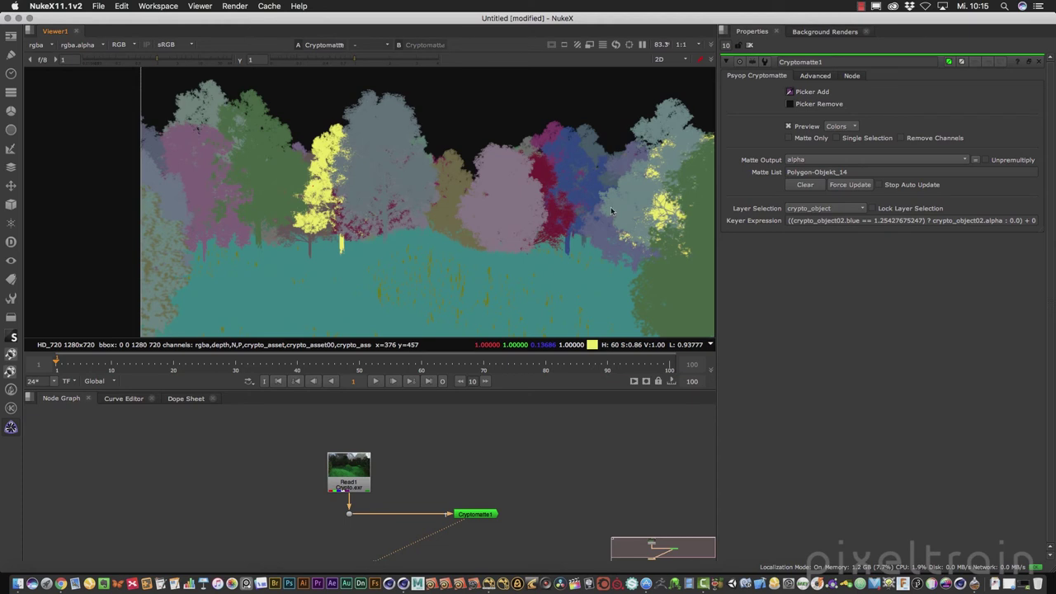
{"action": "left_click", "coordinate": [503, 183]}
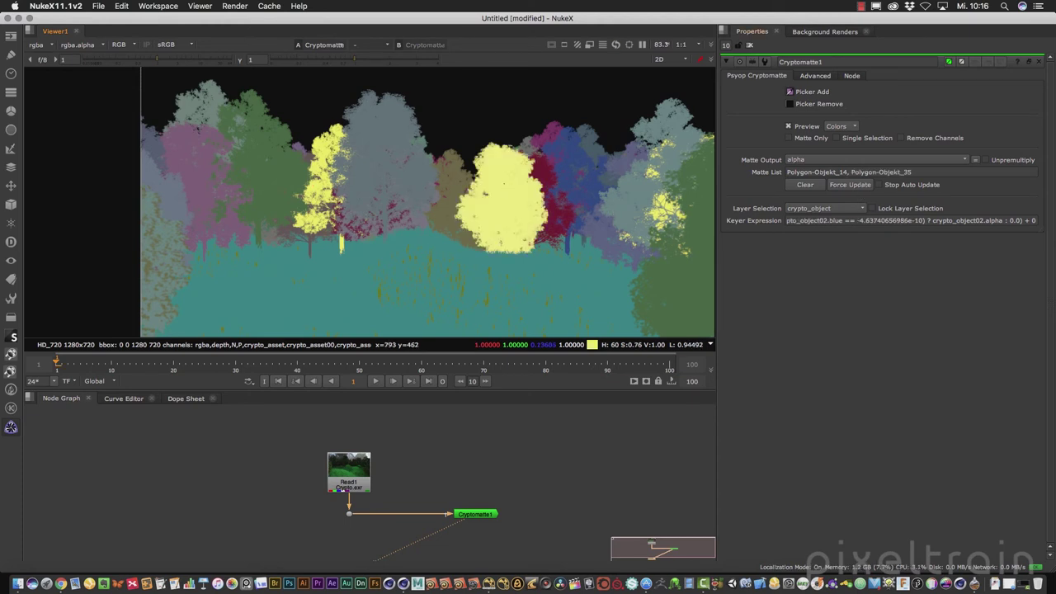
Remove Polygon-Objekt_14, set Preview to None, enable Matte Only, and turn off Picker Add.
{"action": "left_click_drag", "start_coordinate": [850, 173], "coordinate": [773, 175]}
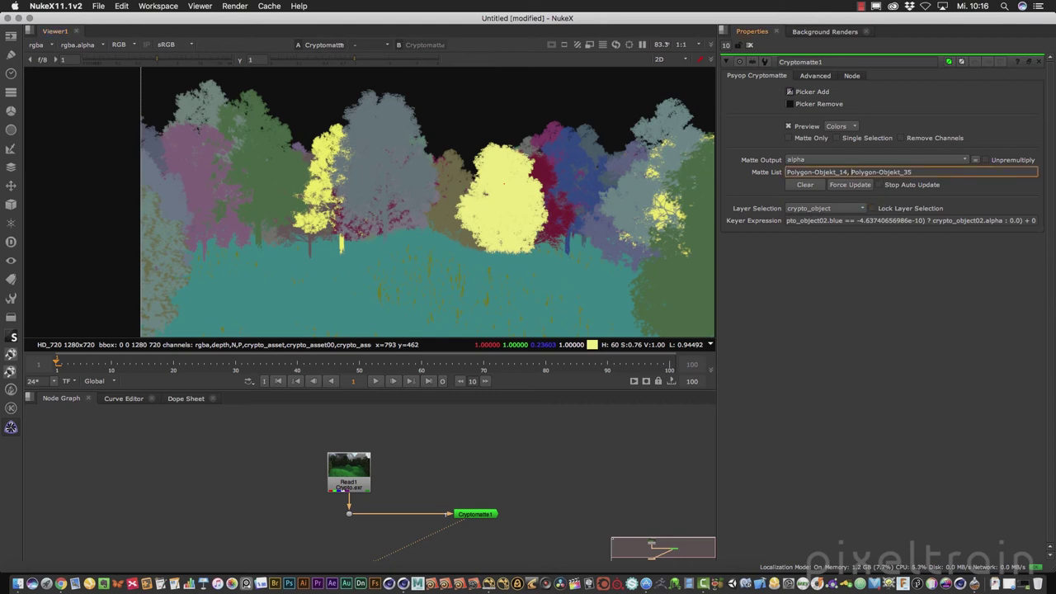
{"action": "key", "text": "BackSpace"}
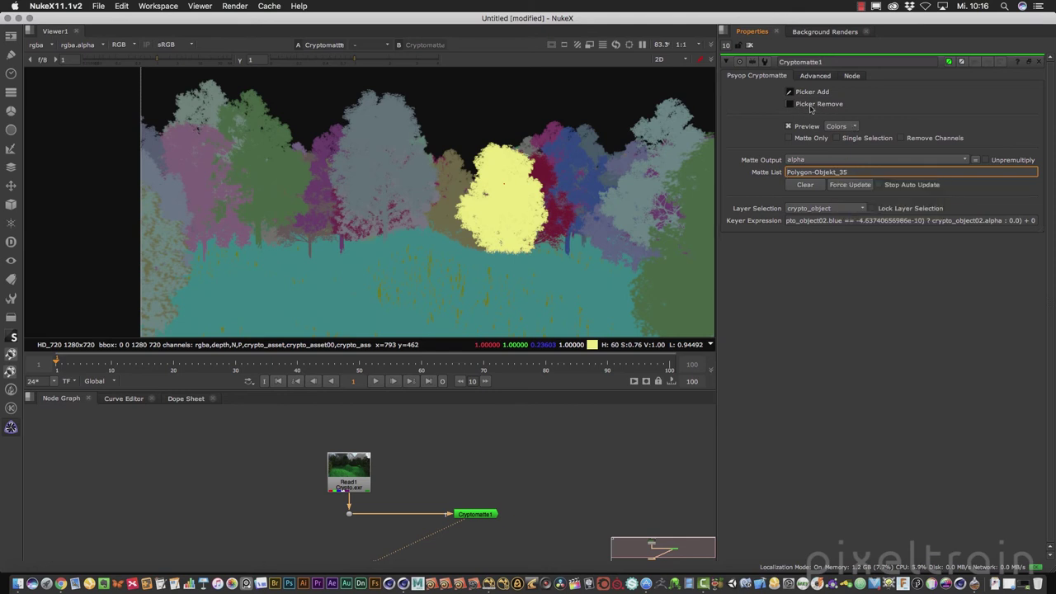
{"action": "left_click", "coordinate": [838, 127]}
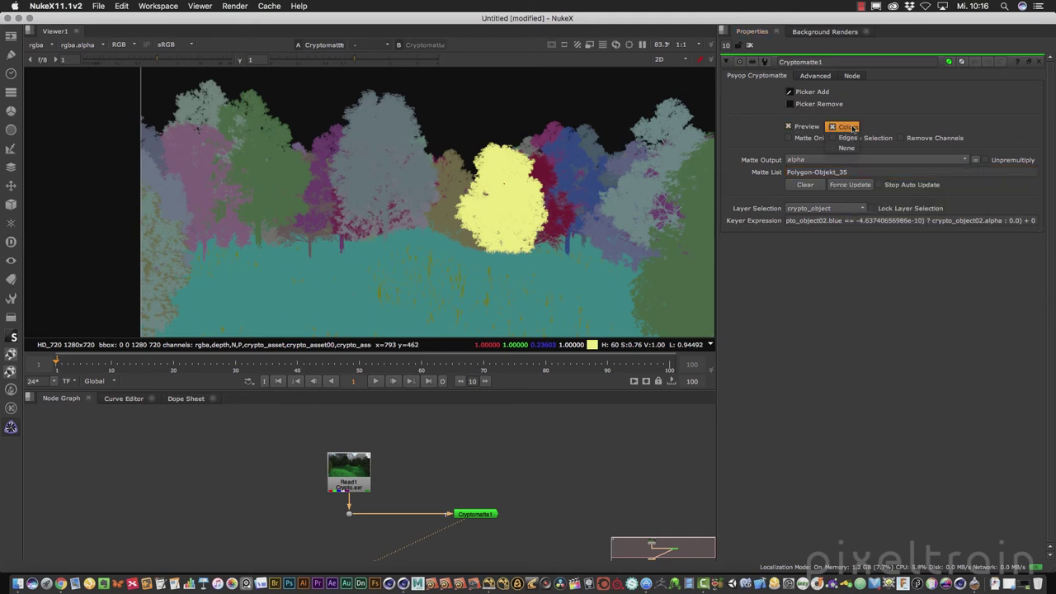
{"action": "left_click", "coordinate": [847, 139]}
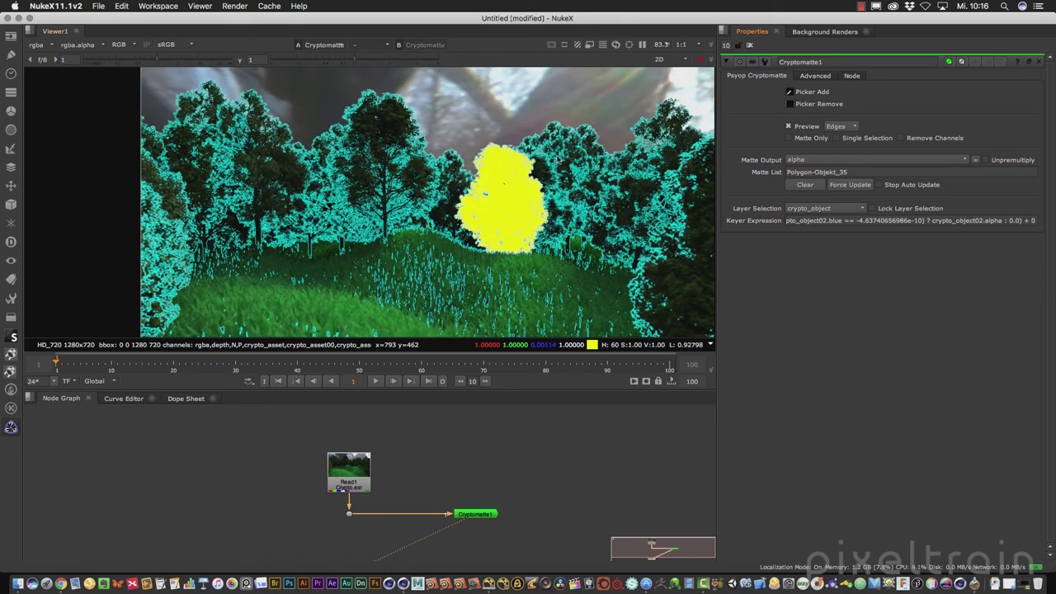
{"action": "left_click", "coordinate": [842, 127]}
{"action": "left_click", "coordinate": [848, 141]}
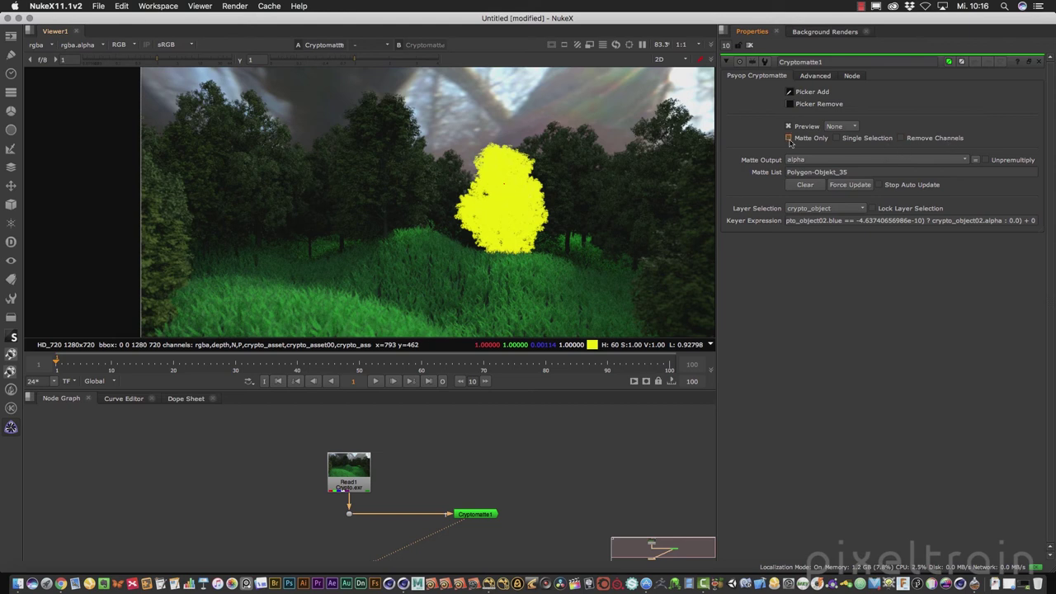
{"action": "left_click", "coordinate": [788, 138]}
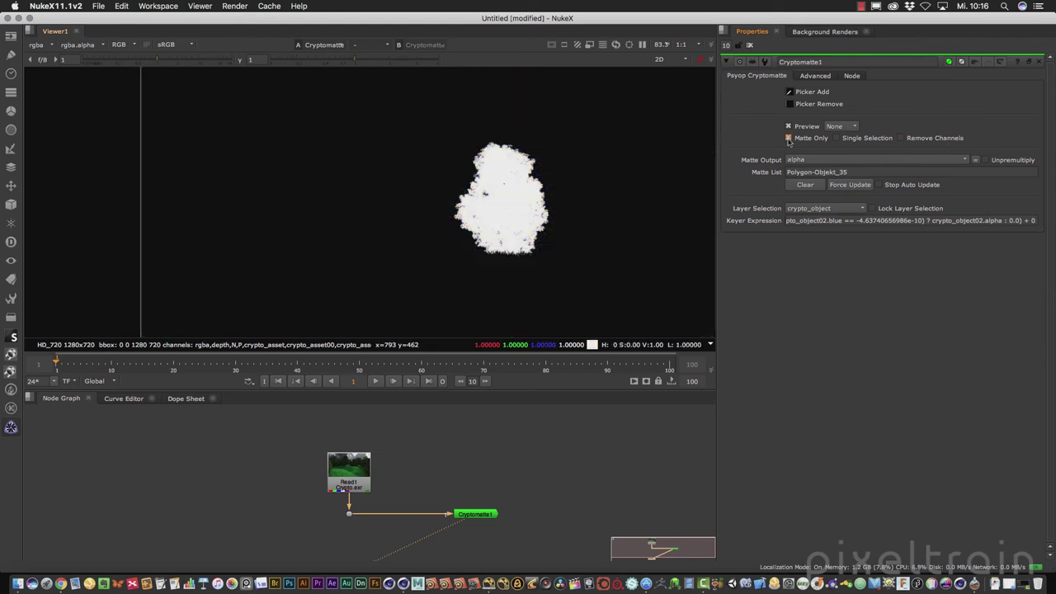
{"action": "left_click", "coordinate": [792, 94]}
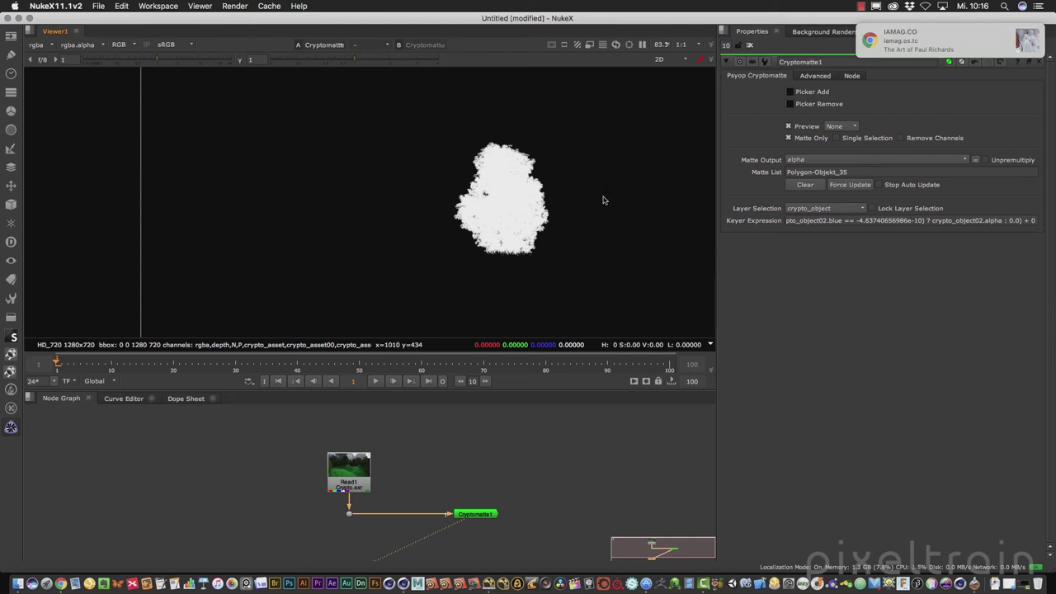
Turn on the postage stamp thumbnail for Cryptomatte1.
{"action": "left_click", "coordinate": [858, 77]}
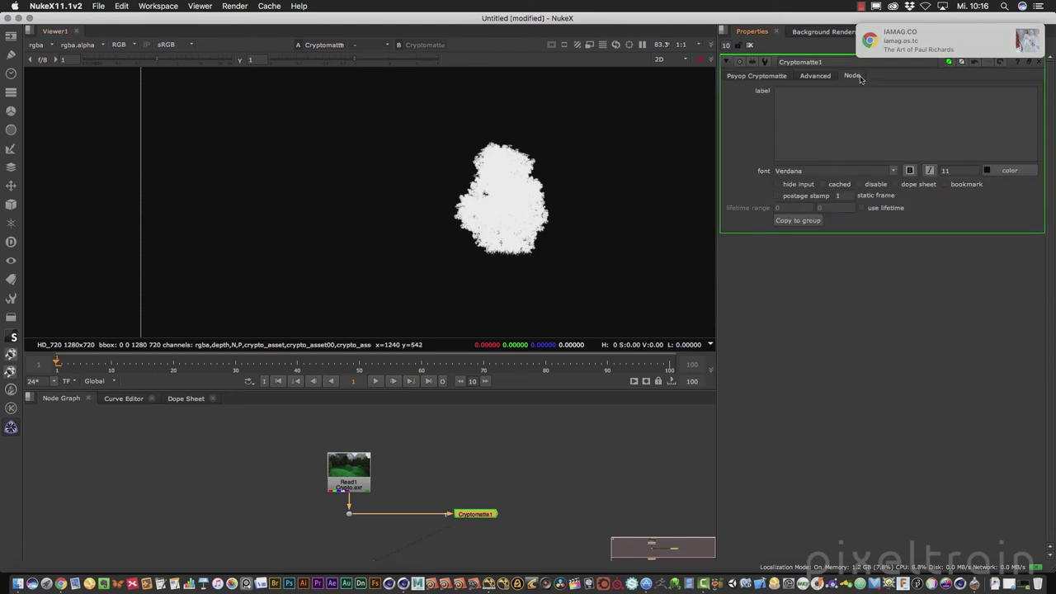
{"action": "left_click", "coordinate": [776, 195]}
{"action": "mouse_move", "coordinate": [482, 535]}
{"action": "left_mouse_down"}
{"action": "mouse_move", "coordinate": [493, 501]}
{"action": "mouse_move", "coordinate": [497, 513]}
{"action": "left_mouse_up"}
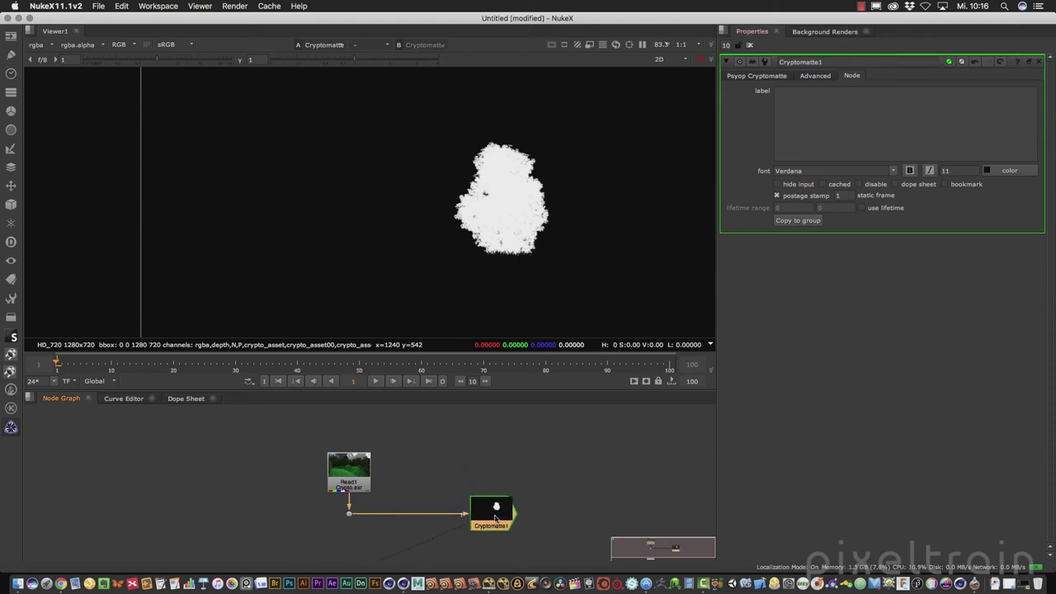
View the original full-colour forest render through the Dot after Read1.
{"action": "left_click", "coordinate": [349, 513]}
{"action": "key", "text": "1"}
{"action": "scroll", "coordinate": [514, 198], "scroll_direction": "down", "scroll_amount": 1}
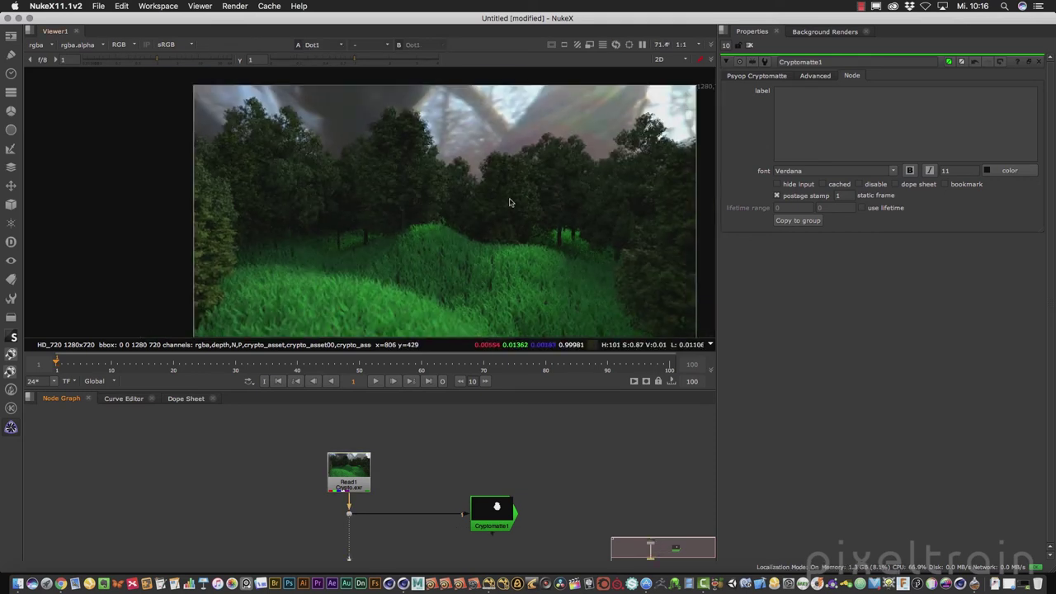
{"action": "scroll", "coordinate": [536, 173], "scroll_direction": "down", "scroll_amount": 1}
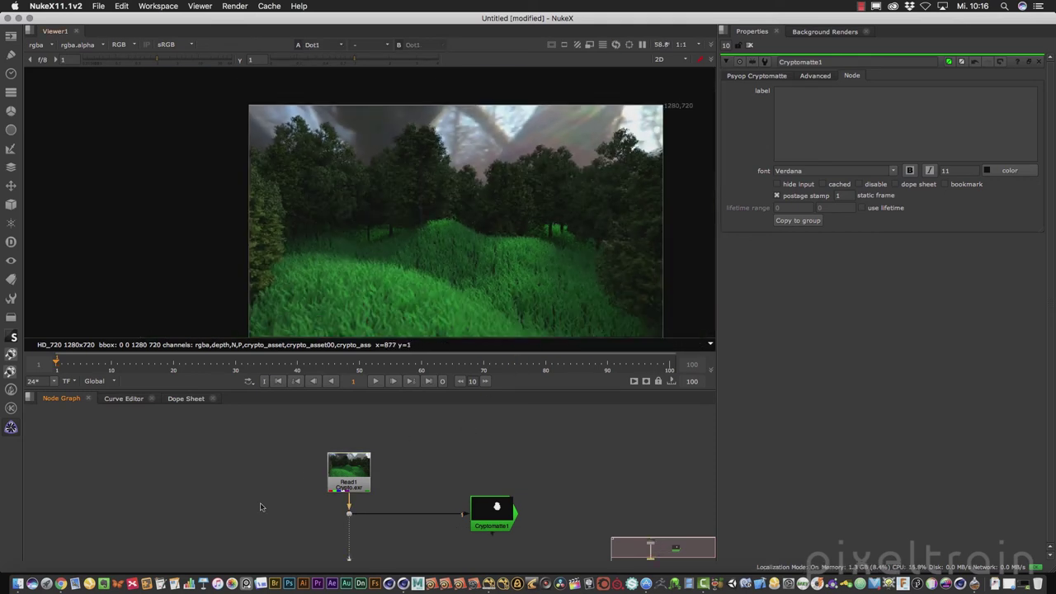
{"action": "scroll", "coordinate": [273, 513], "scroll_direction": "up", "scroll_amount": 2}
{"action": "middle_click_drag", "start_coordinate": [277, 517], "coordinate": [305, 459]}
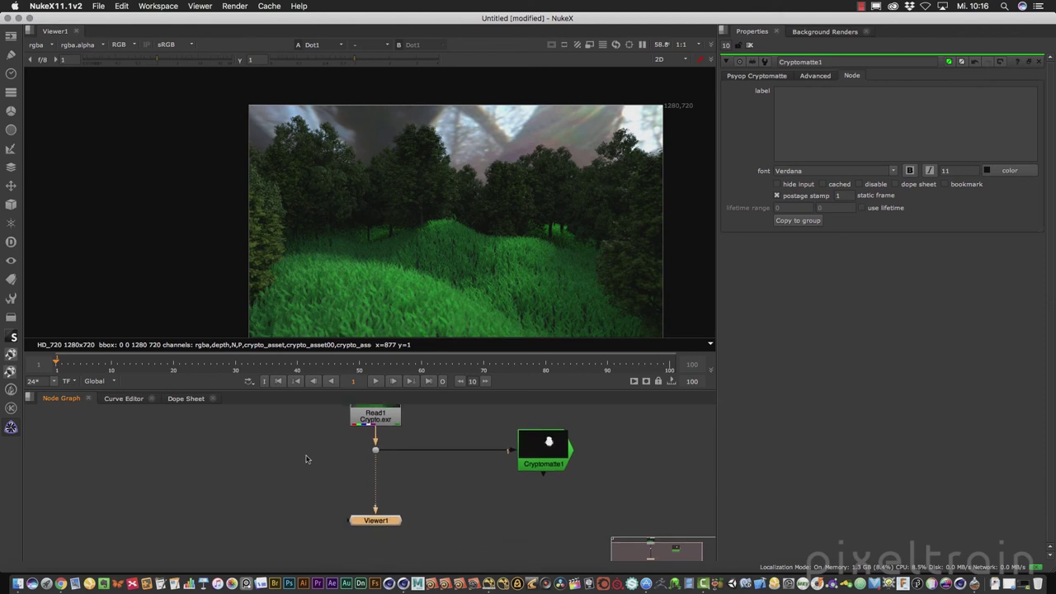
Create a new Grade node by searching 'grade' in the Tab menu.
{"action": "key", "text": "Tab"}
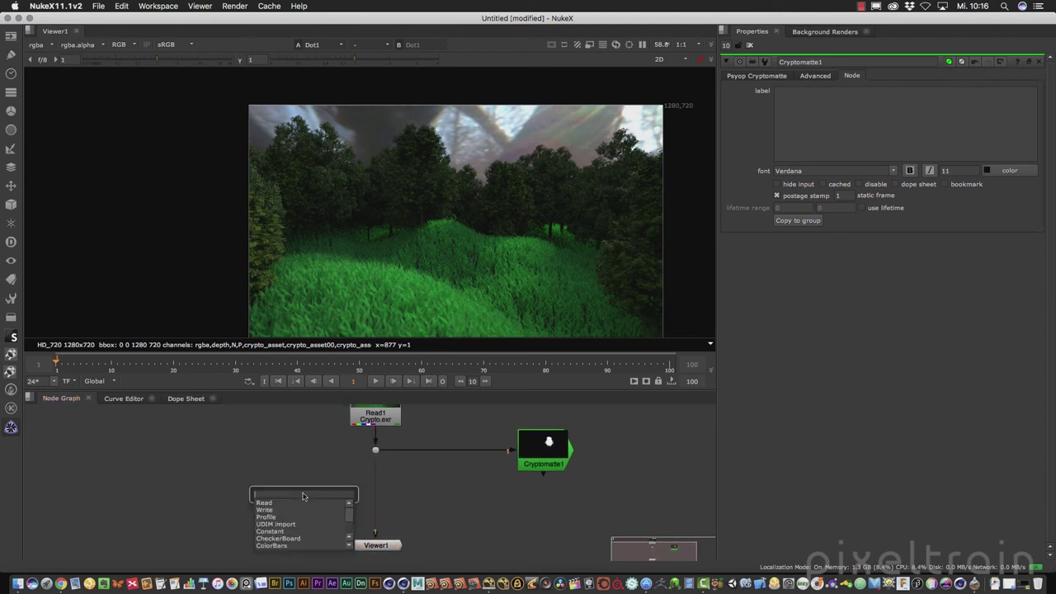
{"action": "type", "text": "grade"}
{"action": "key", "text": "Return"}
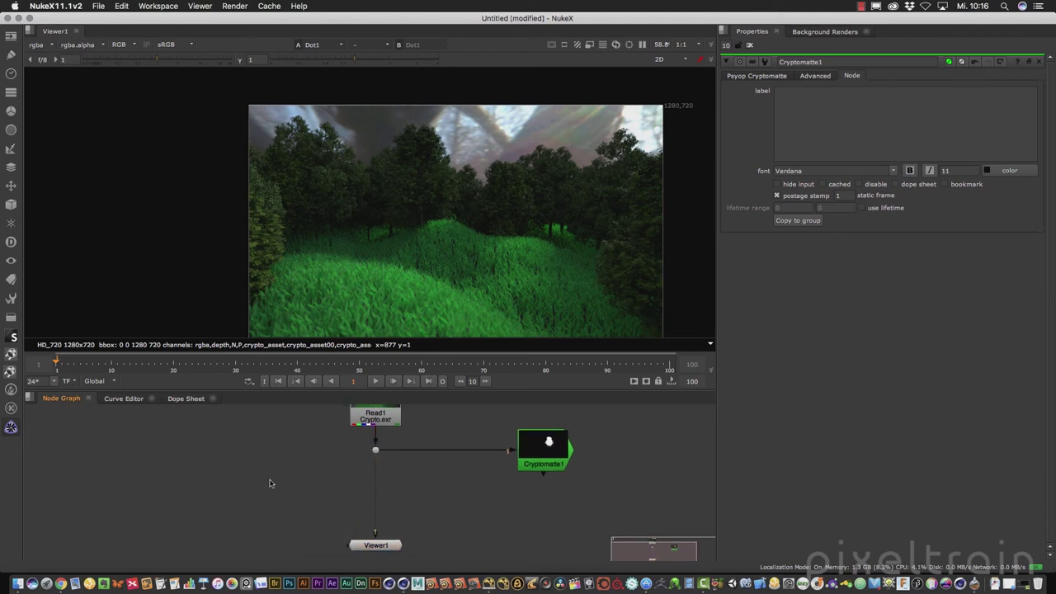
Insert Grade1 between Read1 and Viewer1 and mask it with Cryptomatte1's tree matte.
{"action": "left_click_drag", "start_coordinate": [269, 485], "coordinate": [383, 496]}
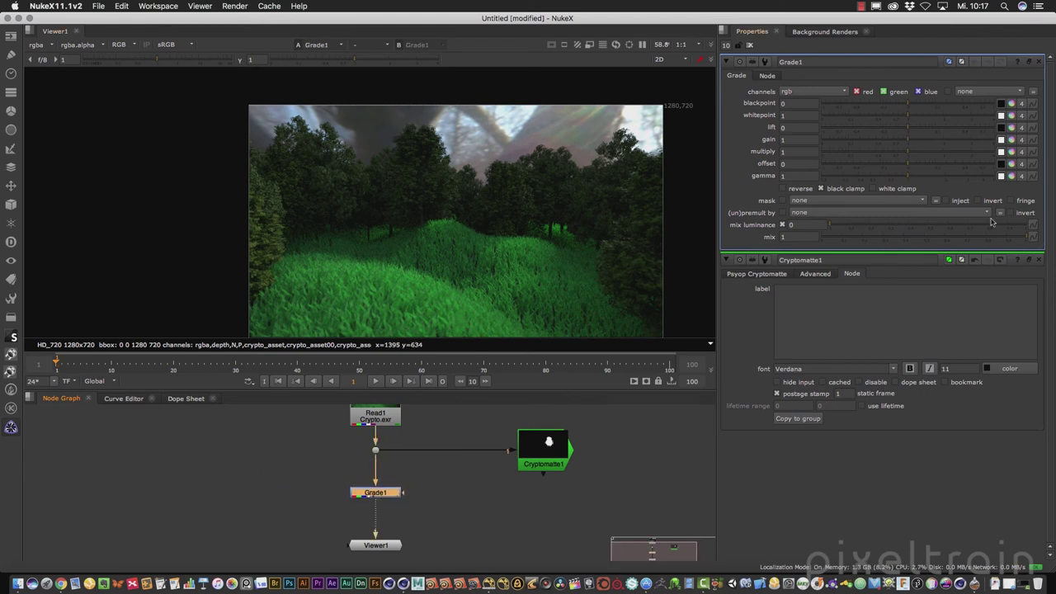
{"action": "left_click", "coordinate": [388, 497]}
{"action": "mouse_move", "coordinate": [403, 493]}
{"action": "left_mouse_down"}
{"action": "mouse_move", "coordinate": [465, 500]}
{"action": "mouse_move", "coordinate": [535, 462]}
{"action": "left_mouse_up"}
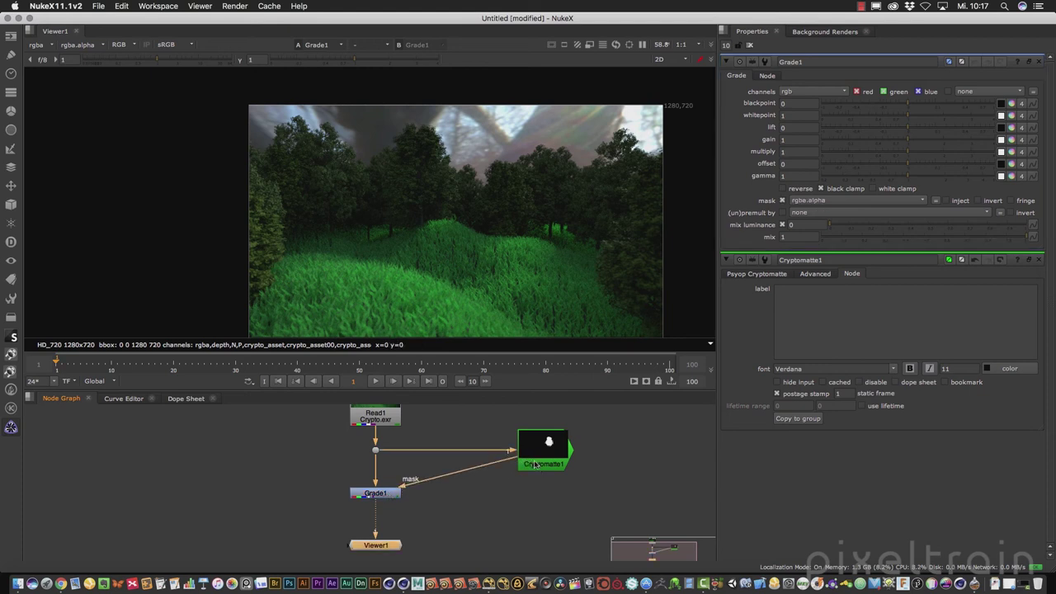
{"action": "left_click", "coordinate": [391, 495]}
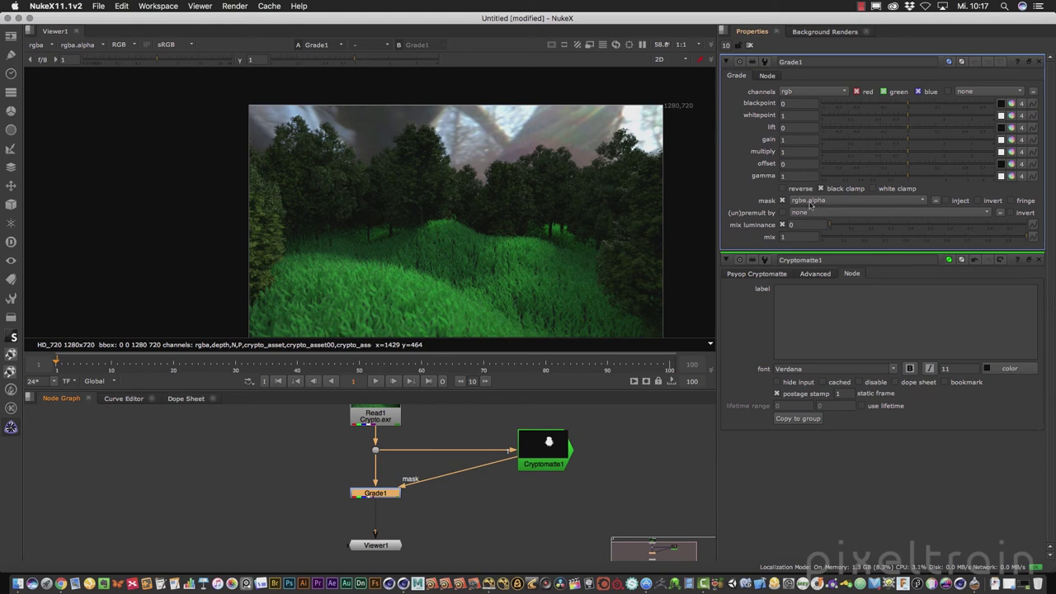
{"action": "left_click", "coordinate": [570, 450]}
{"action": "key", "text": "1"}
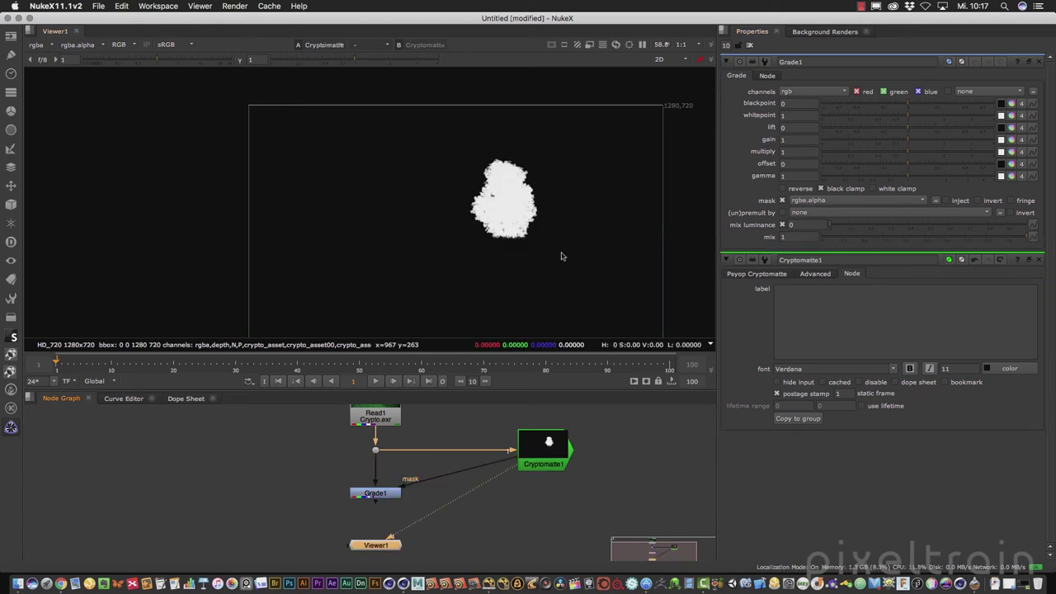
{"action": "key", "text": "a"}
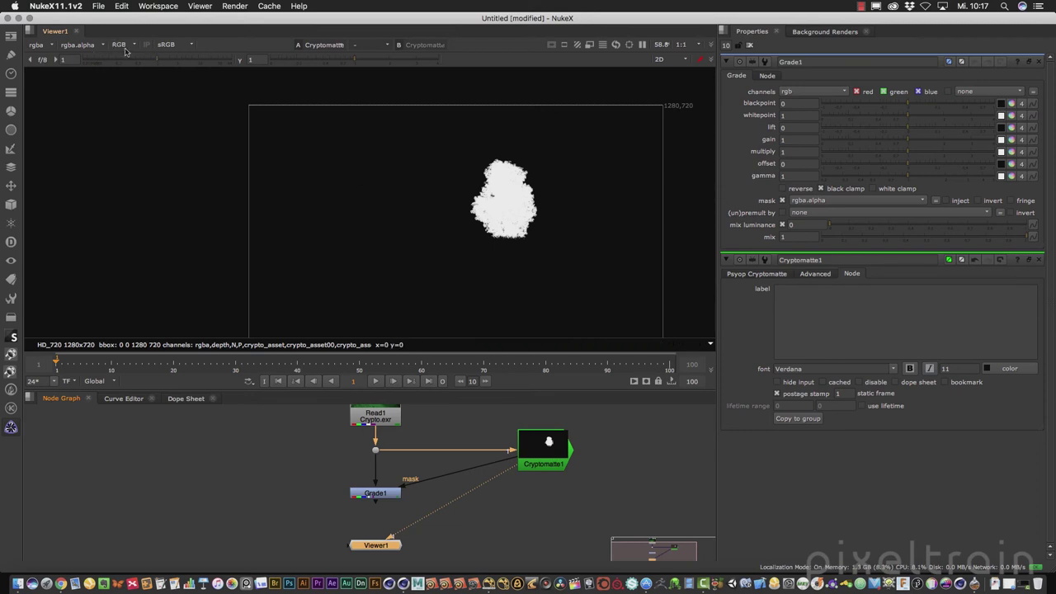
{"action": "key", "text": "a"}
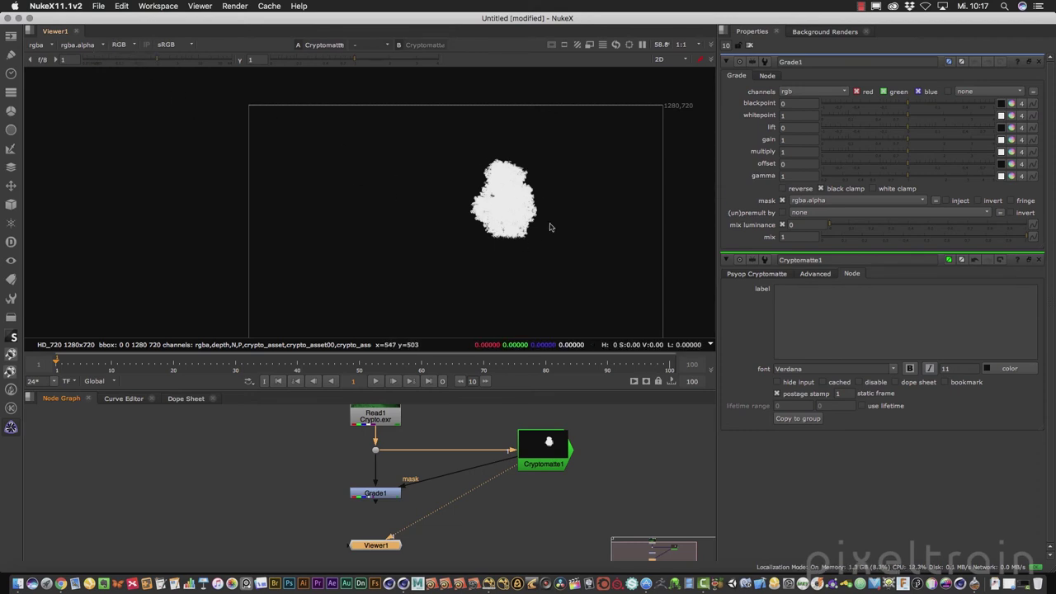
Set Grade1's gamma to 1.56 and multiply to 0.8 on the masked tree.
{"action": "left_click", "coordinate": [394, 495]}
{"action": "key", "text": "1"}
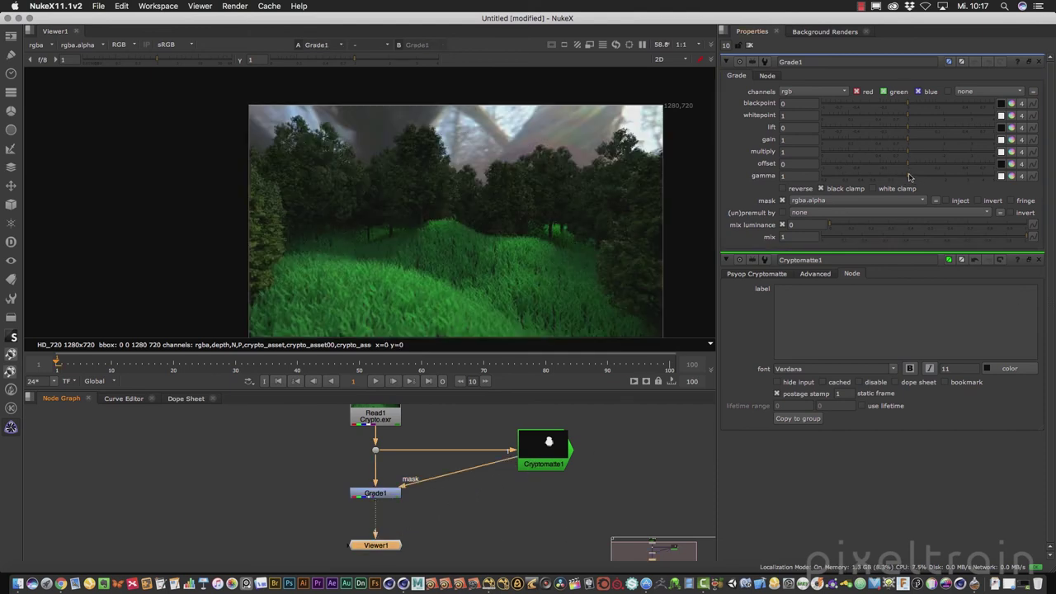
{"action": "left_click_drag", "start_coordinate": [909, 181], "coordinate": [932, 181]}
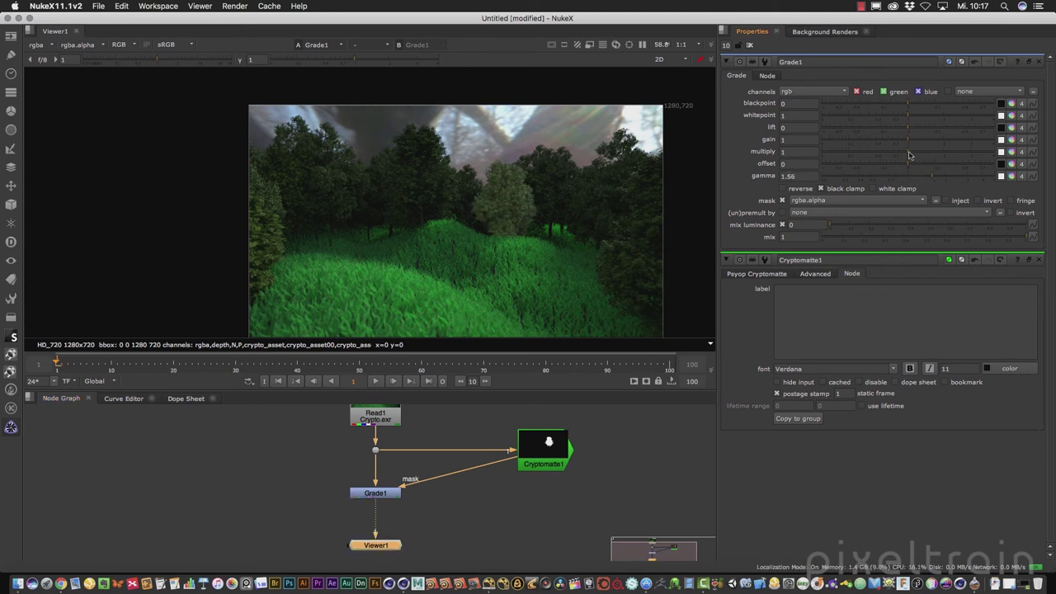
{"action": "left_click_drag", "start_coordinate": [908, 154], "coordinate": [900, 157]}
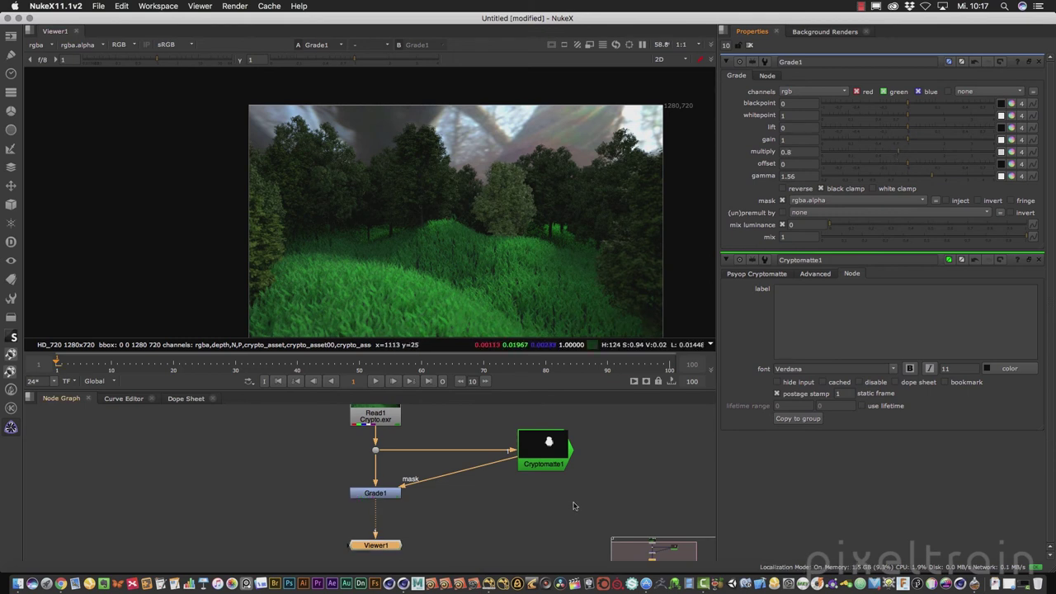
{"action": "left_click", "coordinate": [1039, 260]}
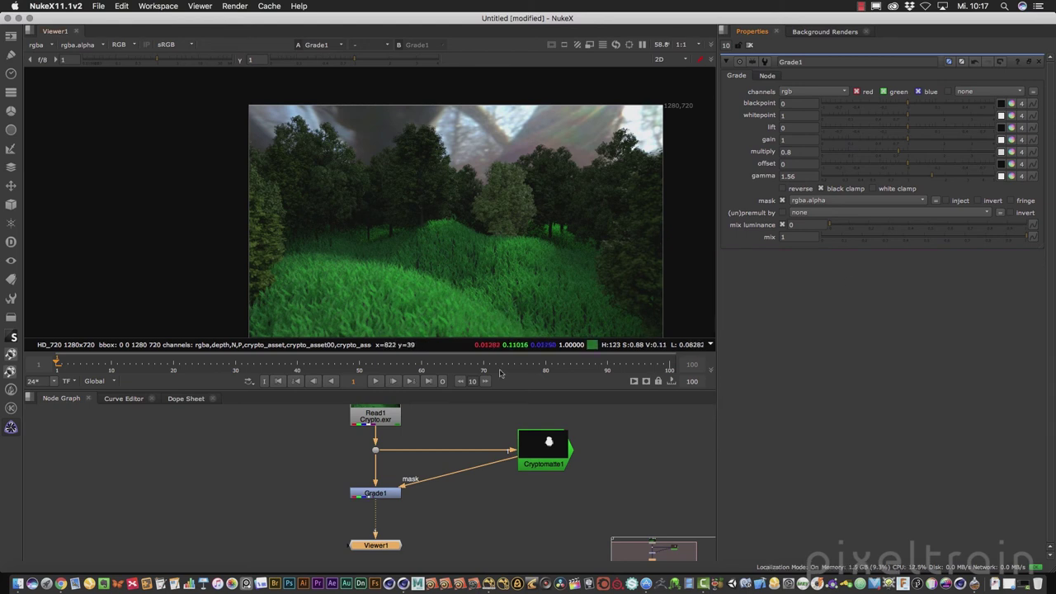
{"action": "left_click_drag", "start_coordinate": [380, 500], "coordinate": [381, 485]}
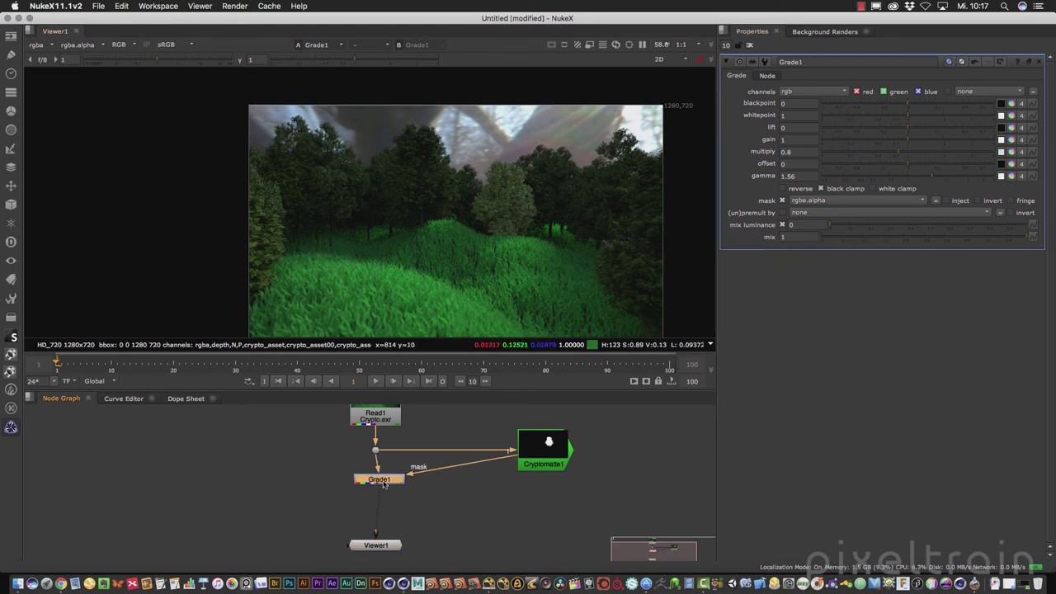
Add a Cryptomatte2 node below Grade1 using the crypto_material layer.
{"action": "left_click", "coordinate": [403, 498]}
{"action": "left_click", "coordinate": [386, 484]}
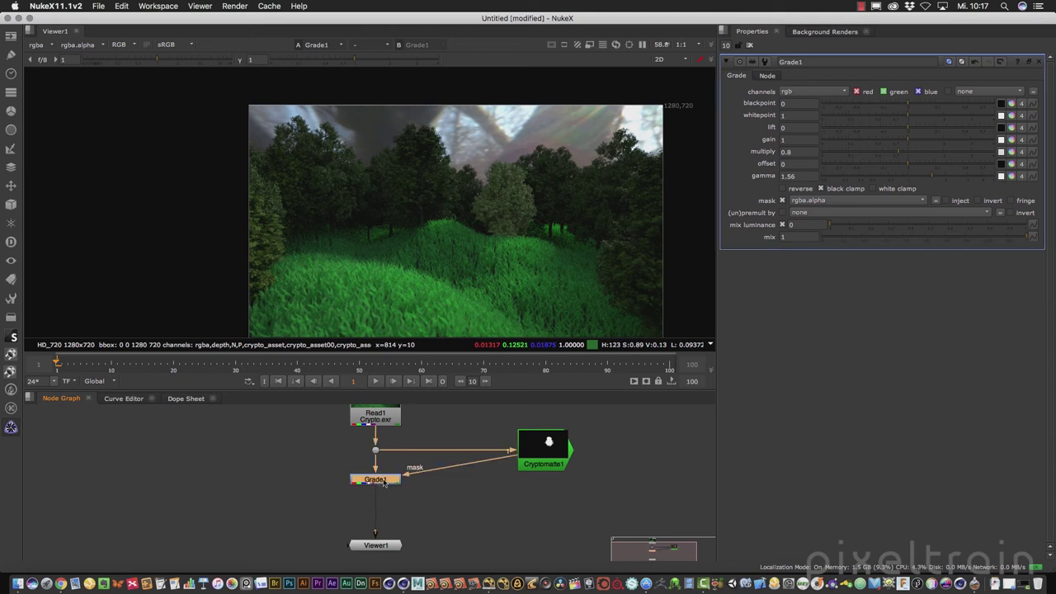
{"action": "left_click", "coordinate": [11, 427]}
{"action": "left_click", "coordinate": [36, 430]}
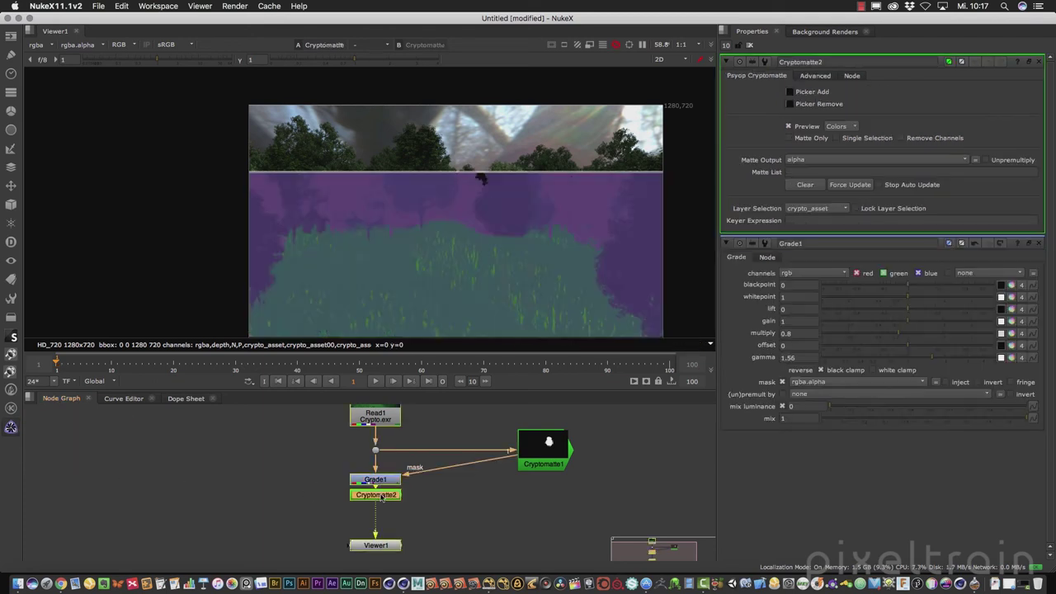
{"action": "left_click", "coordinate": [830, 210]}
{"action": "left_click", "coordinate": [825, 219]}
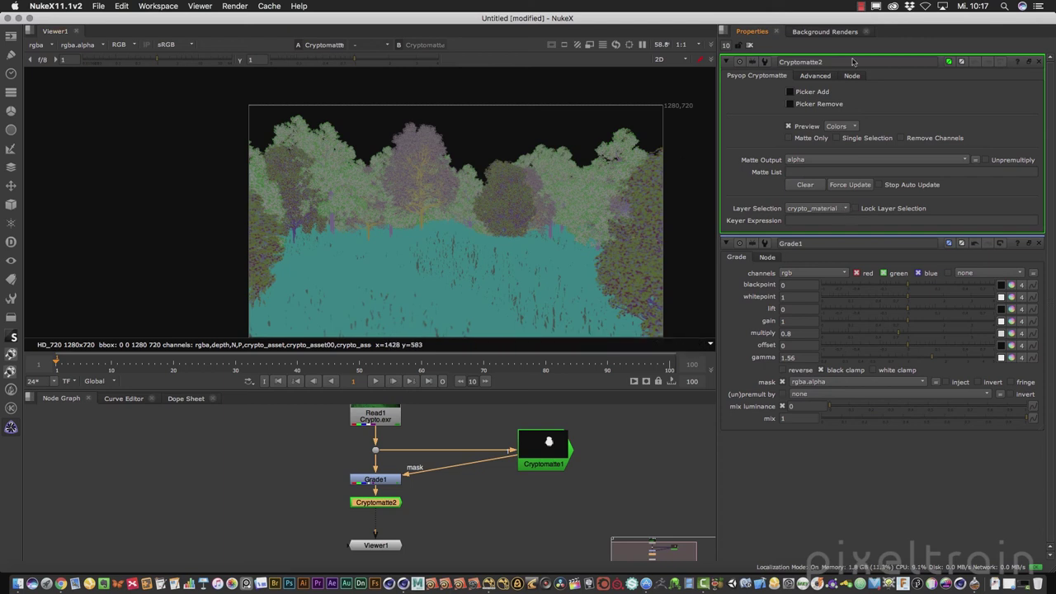
Pick the grass Hair material, enable Matte Only, and move Cryptomatte2 right of Grade1.
{"action": "left_click", "coordinate": [790, 92]}
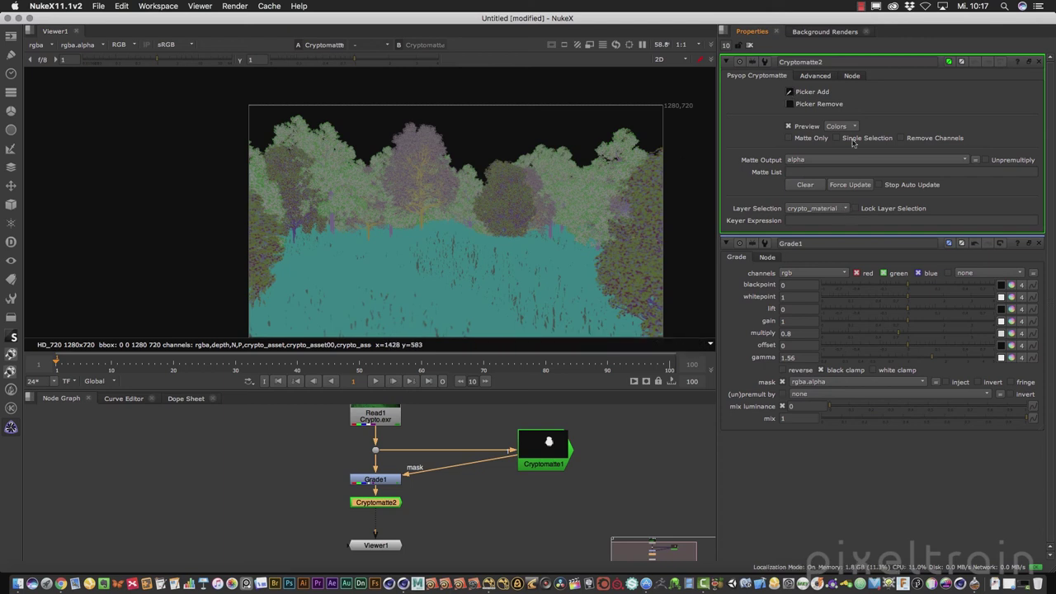
{"action": "left_click", "coordinate": [387, 273], "text": "ctrl"}
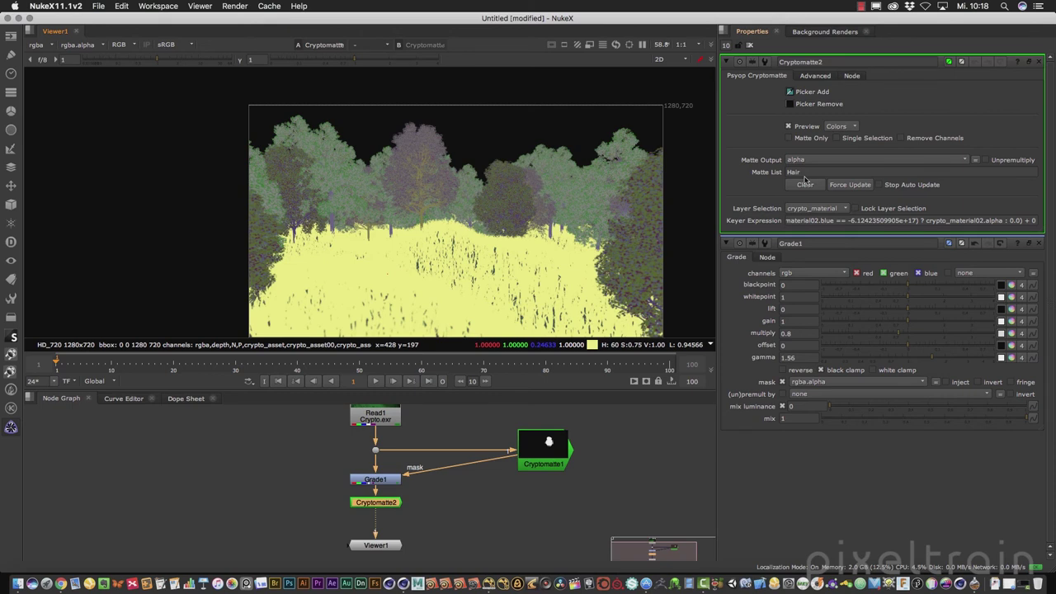
{"action": "left_click", "coordinate": [809, 138]}
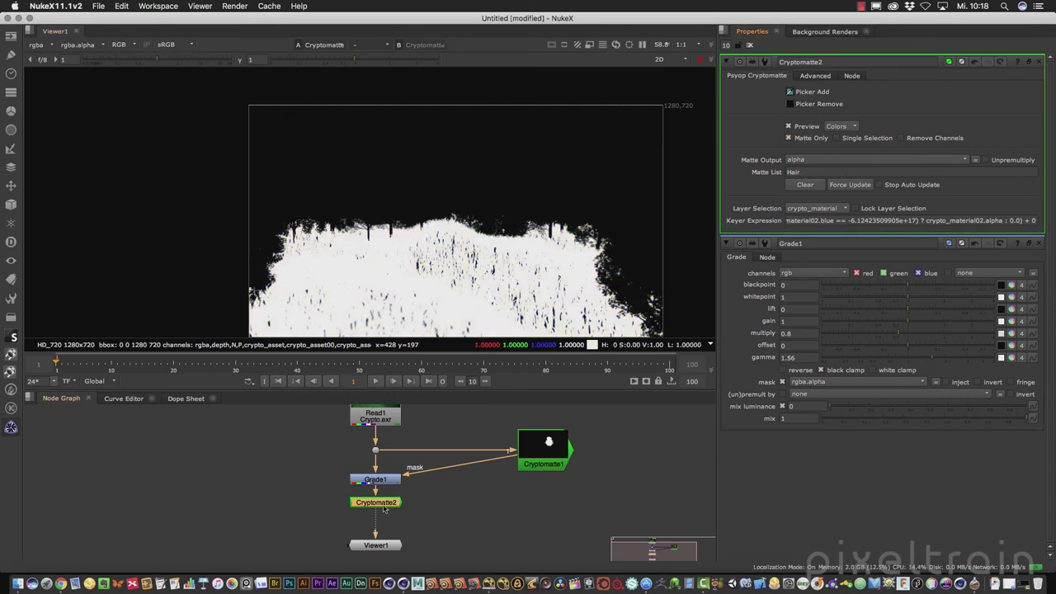
{"action": "left_click_drag", "start_coordinate": [384, 509], "coordinate": [547, 511]}
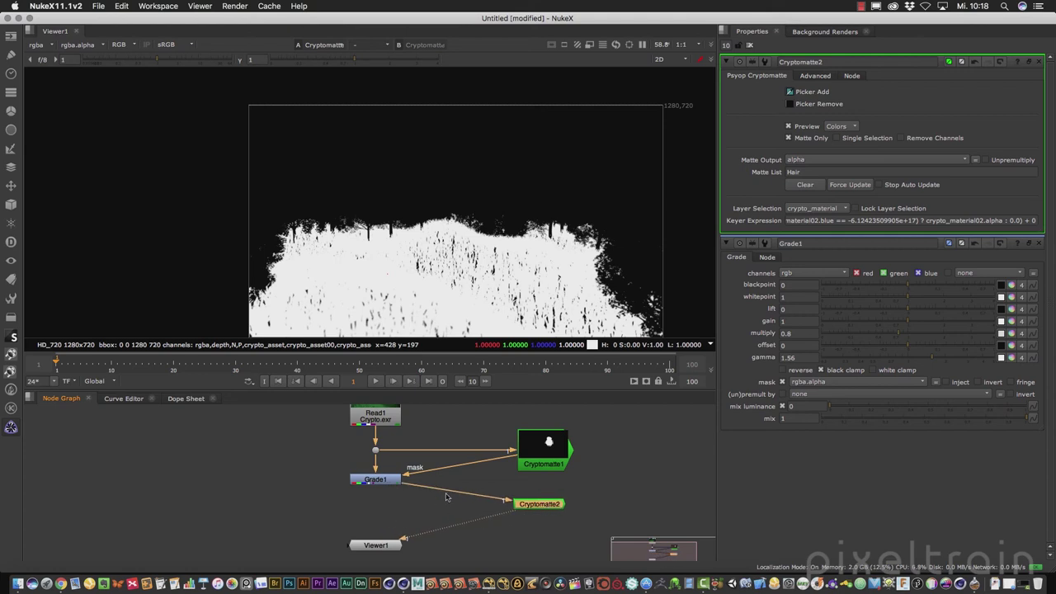
Insert a Dot below Grade1 and give Cryptomatte2 a postage stamp thumbnail.
{"action": "key", "text": "ctrl"}
{"action": "left_click_drag", "start_coordinate": [458, 494], "coordinate": [374, 508], "text": "ctrl"}
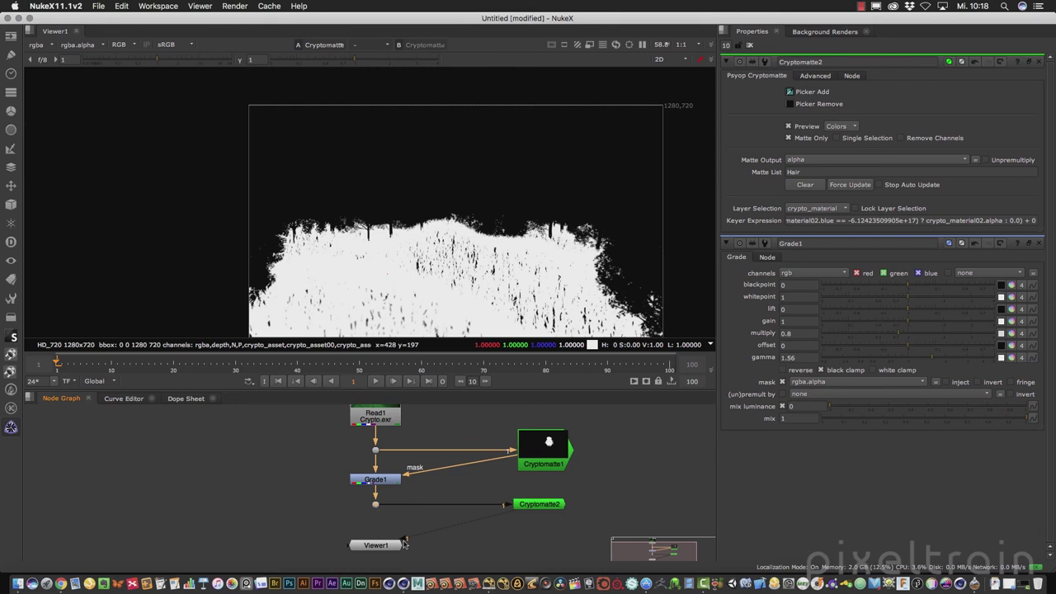
{"action": "left_click", "coordinate": [536, 505]}
{"action": "left_click", "coordinate": [852, 76]}
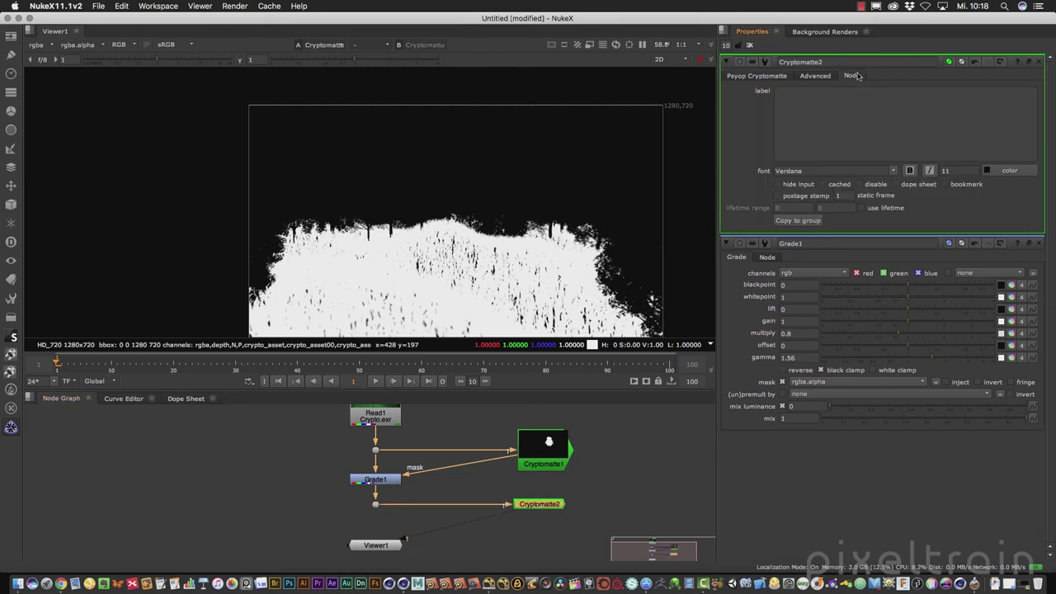
{"action": "left_click", "coordinate": [809, 196]}
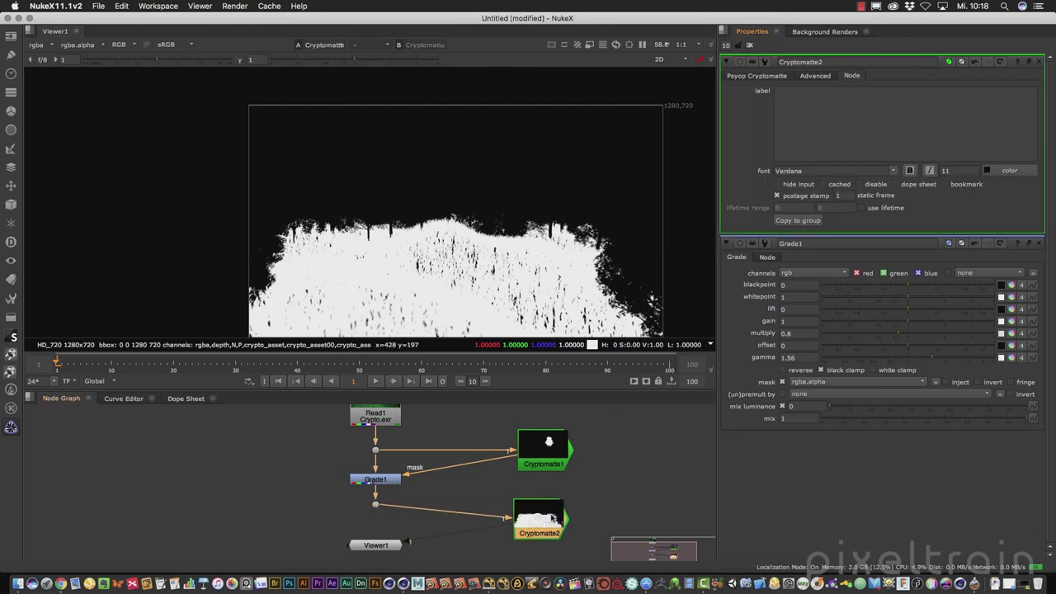
Add Grade2 fed from the Dot, masked by Cryptomatte2, and view its output.
{"action": "scroll", "coordinate": [387, 529], "scroll_direction": "up", "scroll_amount": 3}
{"action": "scroll", "coordinate": [388, 529], "scroll_direction": "down", "scroll_amount": 3}
{"action": "scroll", "coordinate": [351, 533], "scroll_direction": "up", "scroll_amount": 1}
{"action": "middle_click_drag", "start_coordinate": [382, 529], "coordinate": [382, 468]}
{"action": "left_click_drag", "start_coordinate": [382, 467], "coordinate": [427, 549]}
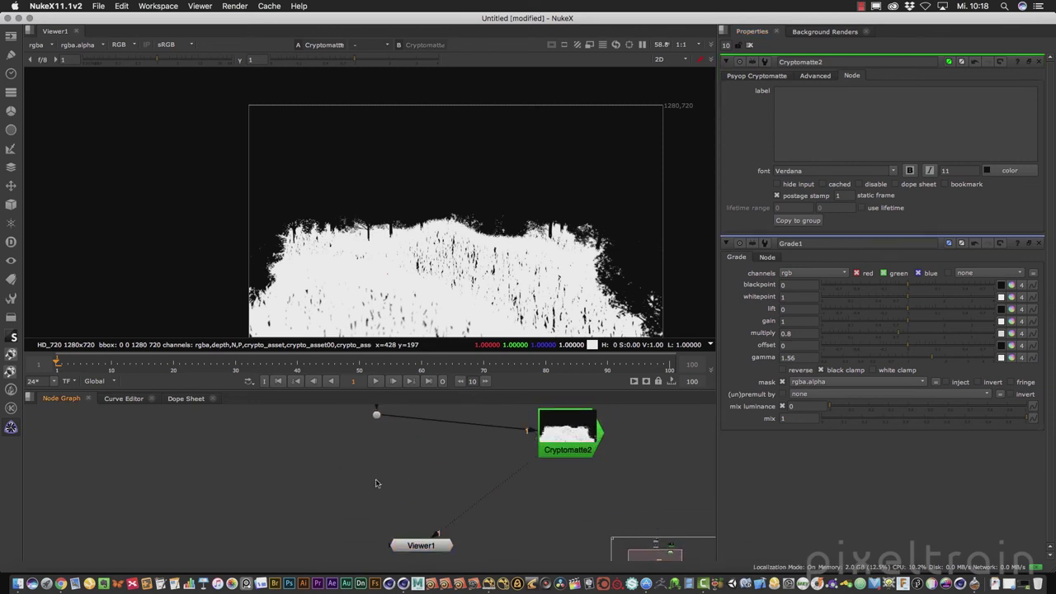
{"action": "key", "text": "g"}
{"action": "left_click_drag", "start_coordinate": [377, 472], "coordinate": [376, 414]}
{"action": "left_click_drag", "start_coordinate": [408, 479], "coordinate": [549, 437]}
{"action": "key", "text": "1"}
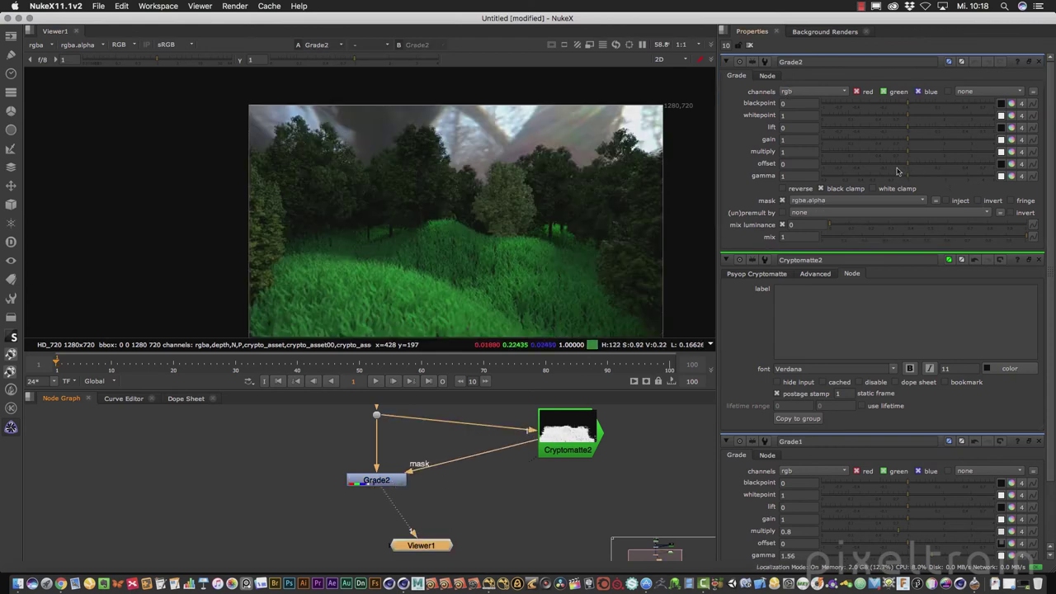
Set Grade2's multiply to 1.4 with green at 0.9, then close all properties panels.
{"action": "left_click_drag", "start_coordinate": [907, 152], "coordinate": [923, 155]}
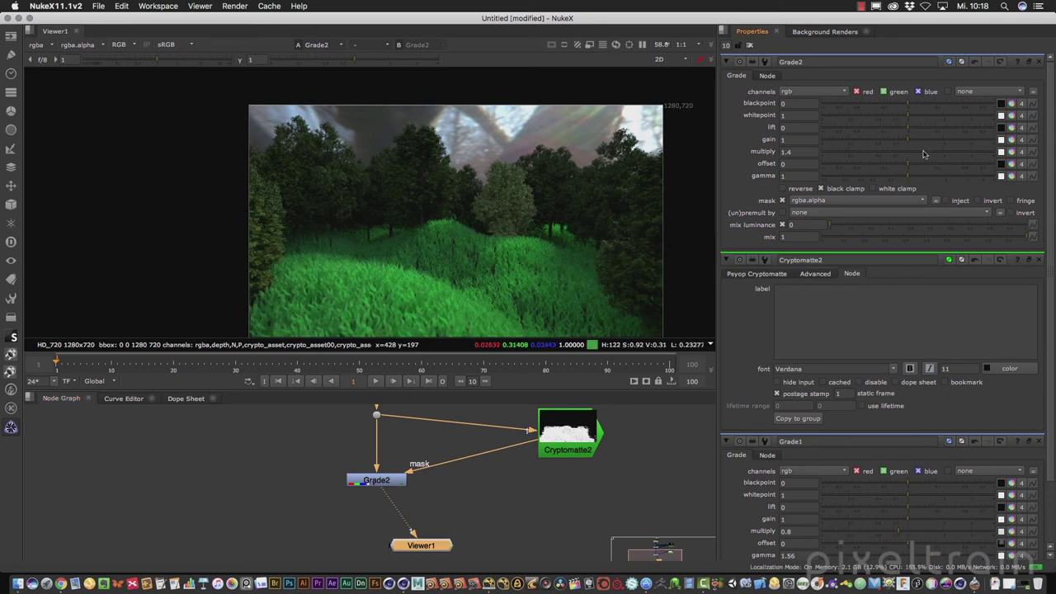
{"action": "left_click", "coordinate": [1011, 152]}
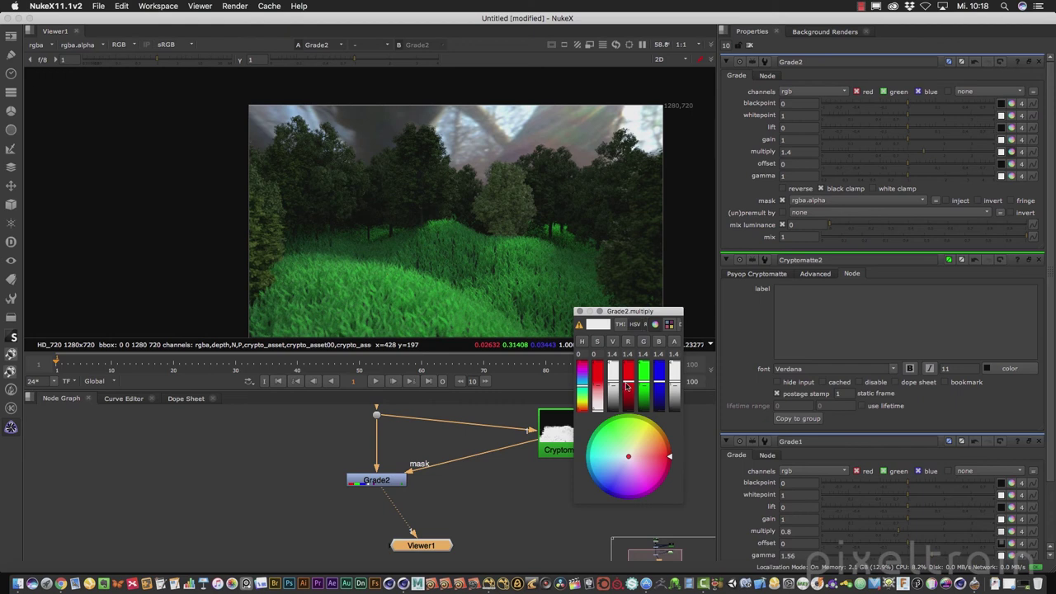
{"action": "left_click_drag", "start_coordinate": [682, 501], "coordinate": [841, 493]}
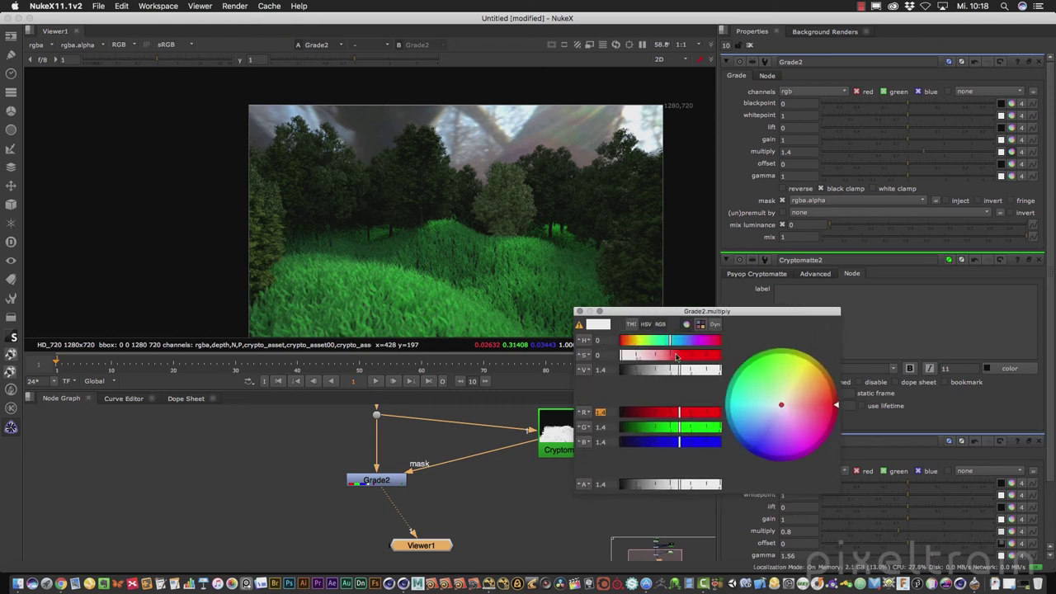
{"action": "left_click_drag", "start_coordinate": [671, 341], "coordinate": [686, 345]}
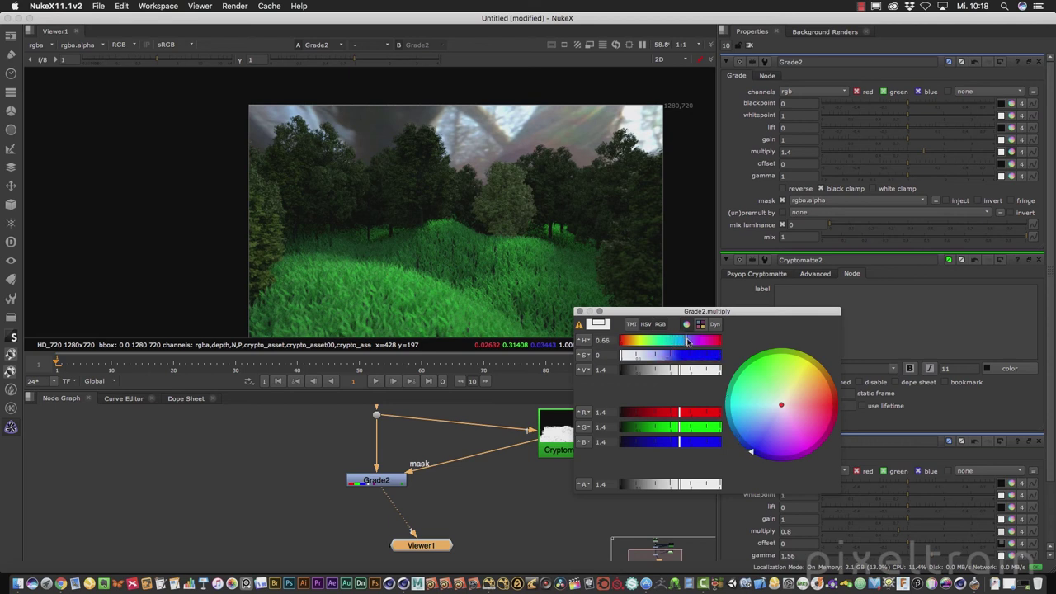
{"action": "left_click", "coordinate": [680, 429]}
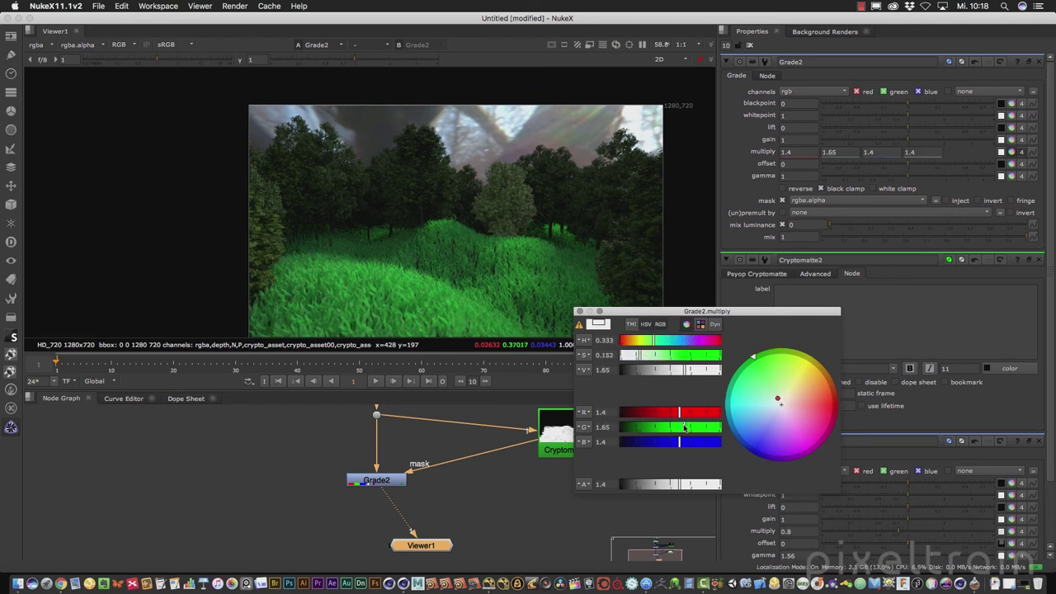
{"action": "left_click_drag", "start_coordinate": [680, 428], "coordinate": [668, 430]}
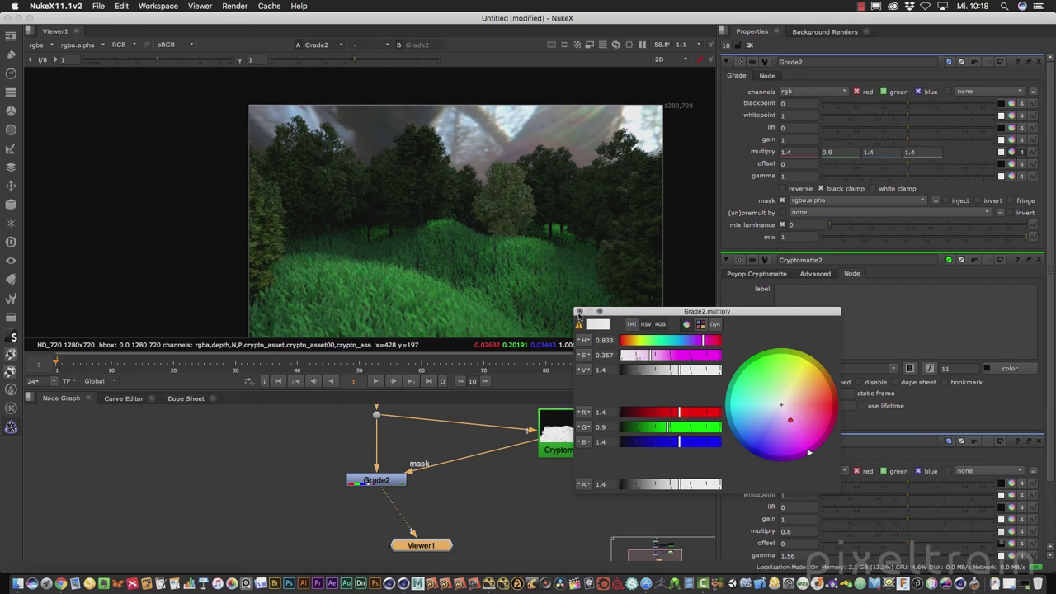
{"action": "left_click", "coordinate": [579, 311]}
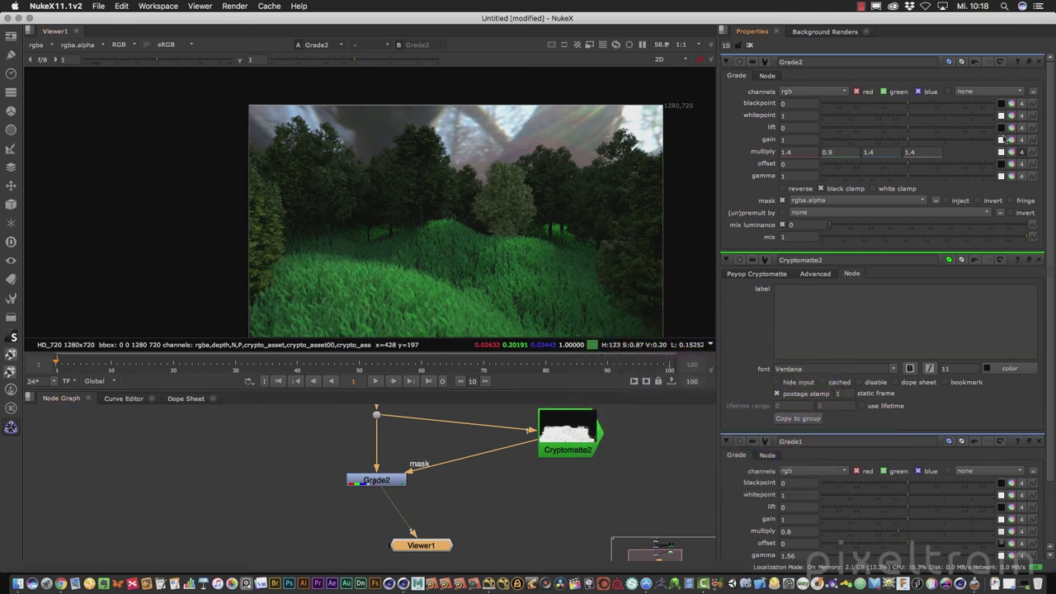
{"action": "left_click", "coordinate": [1039, 62]}
{"action": "left_click", "coordinate": [1039, 62]}
{"action": "left_click", "coordinate": [1039, 62]}
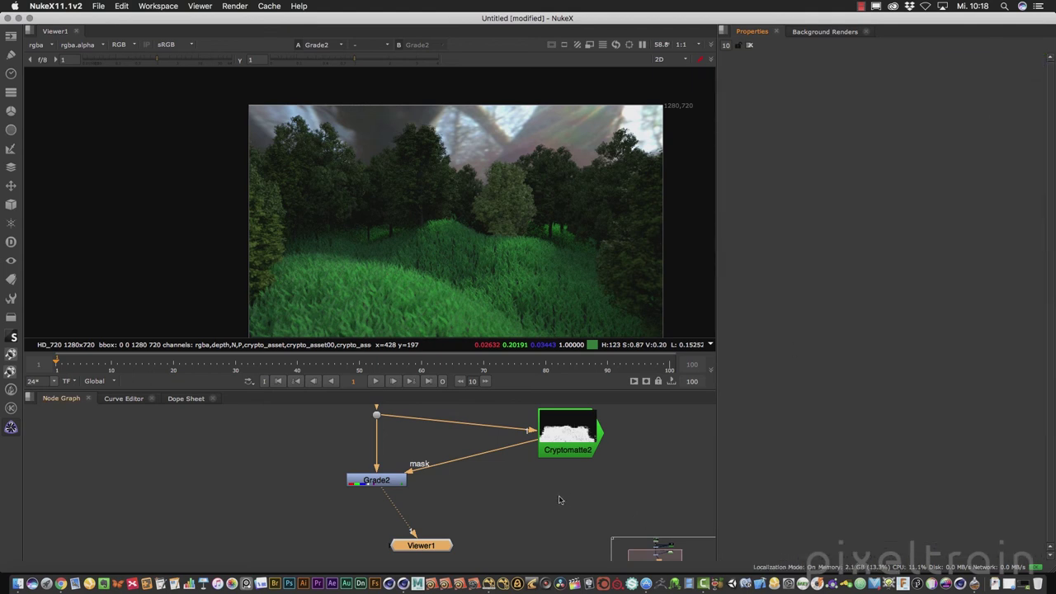
Create a Cryptomatte3 node and insert it after Grade2, just above Viewer1.
{"action": "scroll", "coordinate": [558, 500], "scroll_direction": "down", "scroll_amount": 3}
{"action": "scroll", "coordinate": [559, 500], "scroll_direction": "down", "scroll_amount": 2}
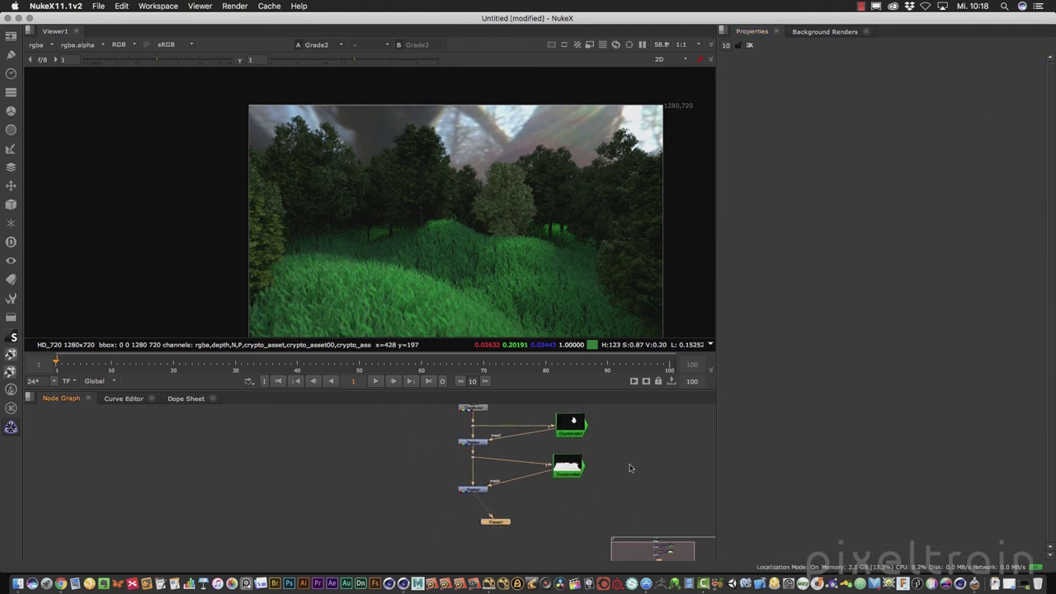
{"action": "middle_click_drag", "start_coordinate": [630, 469], "coordinate": [599, 488]}
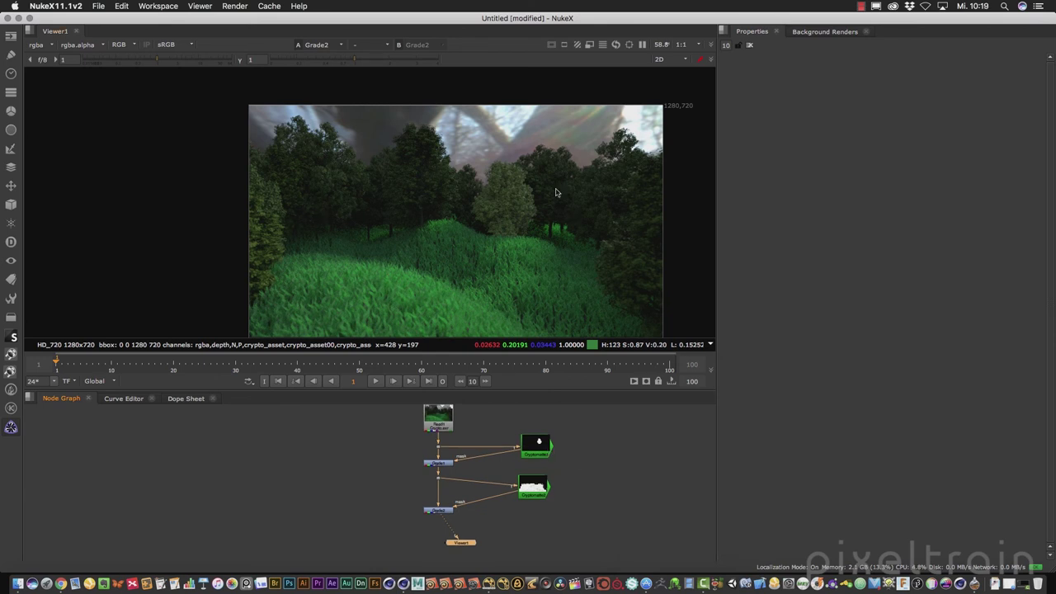
{"action": "left_click", "coordinate": [537, 542]}
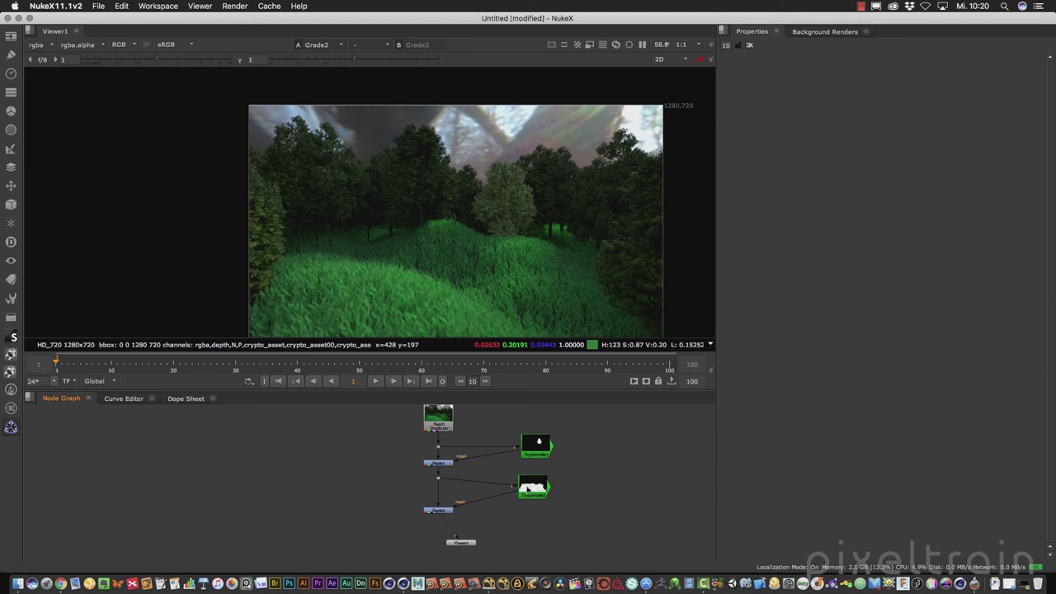
{"action": "left_click", "coordinate": [11, 427]}
{"action": "left_click", "coordinate": [56, 424]}
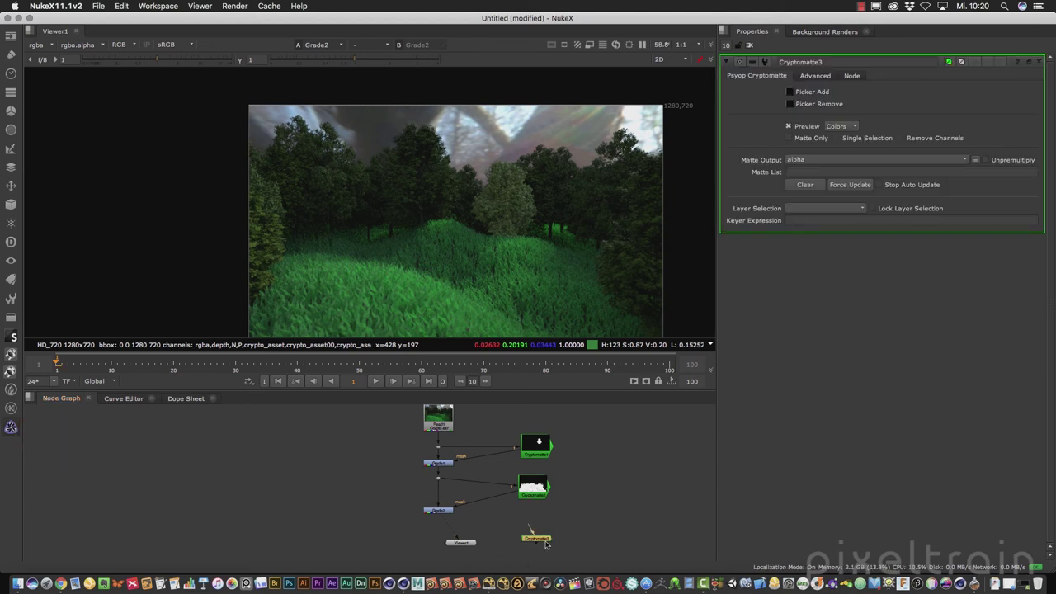
{"action": "left_click", "coordinate": [442, 528]}
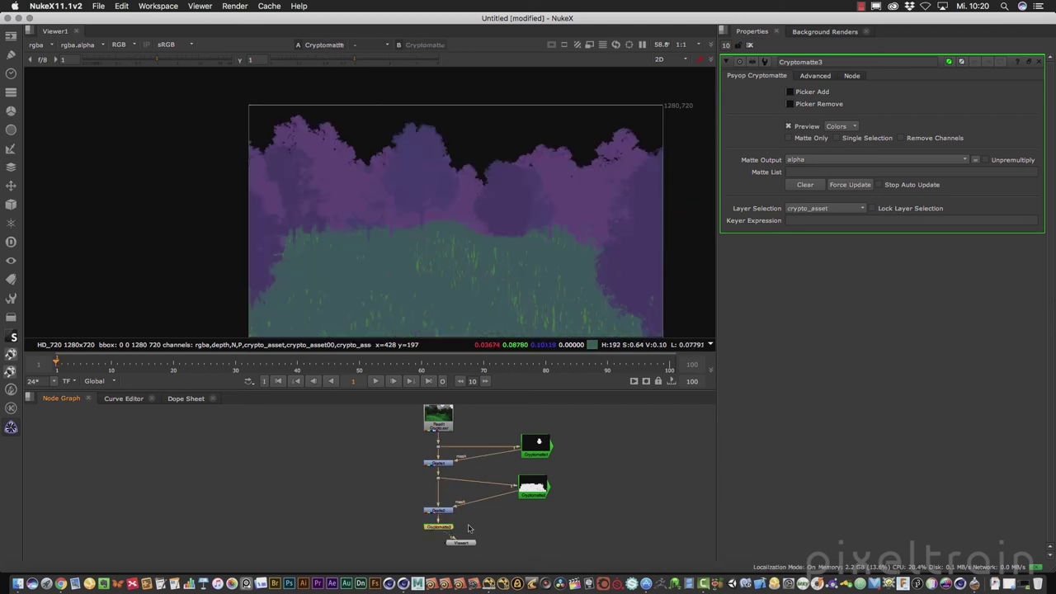
Set Cryptomatte3's Layer Selection to crypto_material, passing through crypto_object.
{"action": "left_click", "coordinate": [864, 207]}
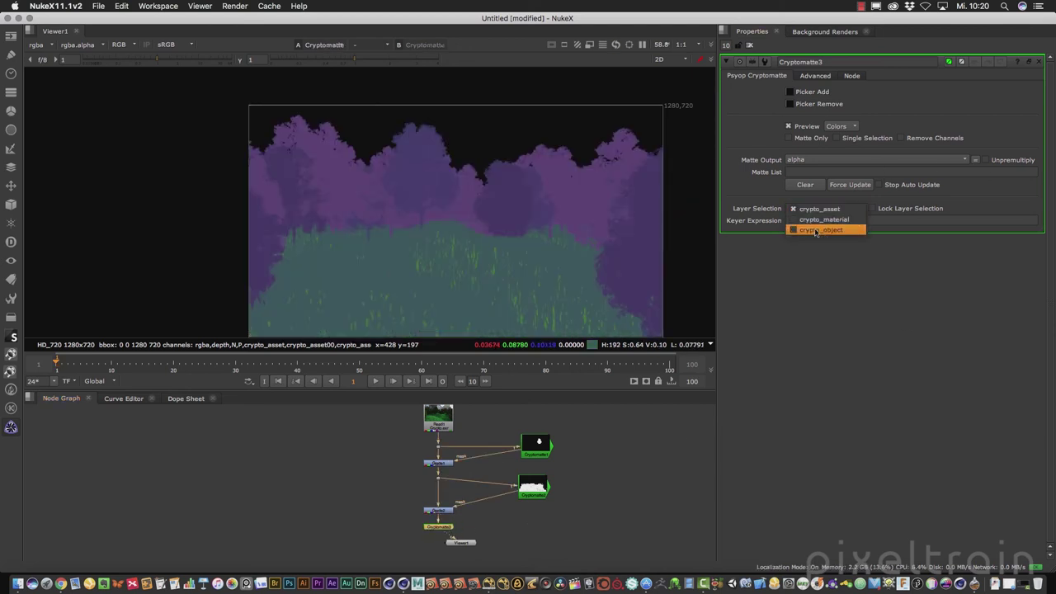
{"action": "left_click", "coordinate": [813, 232]}
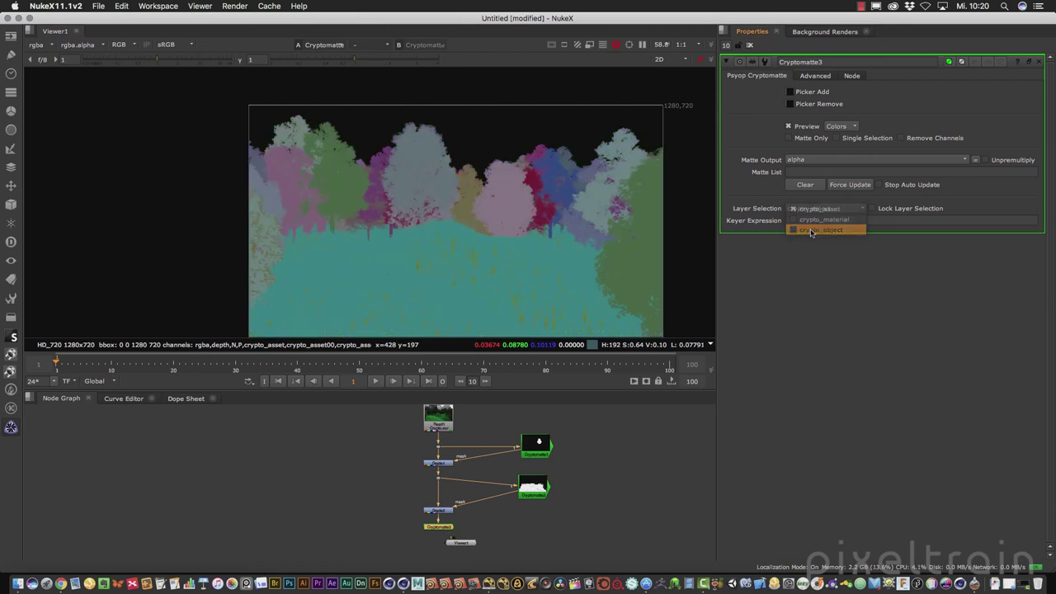
{"action": "left_click", "coordinate": [820, 210]}
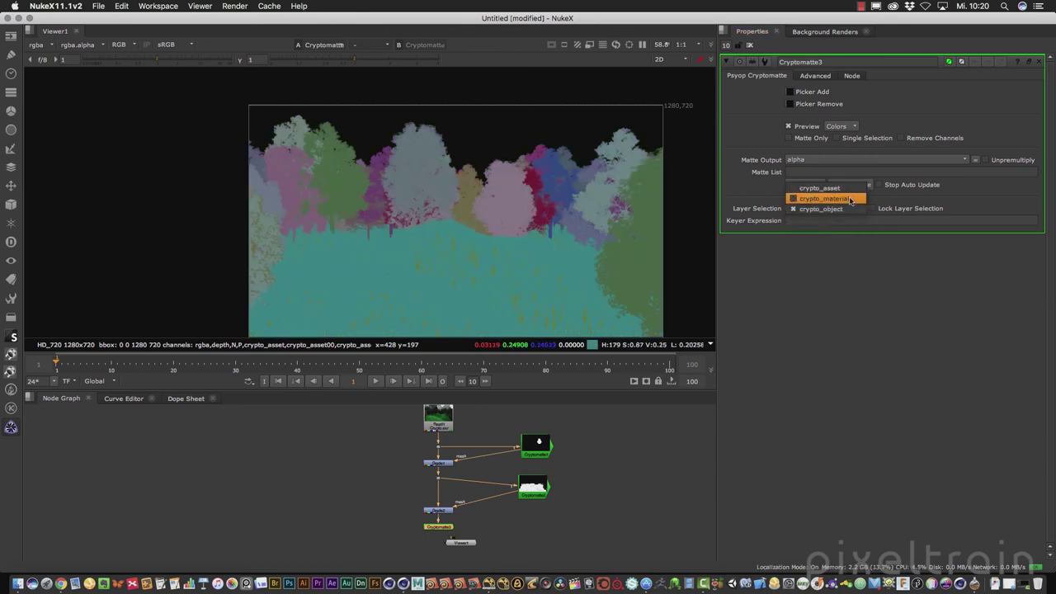
{"action": "left_click", "coordinate": [850, 198]}
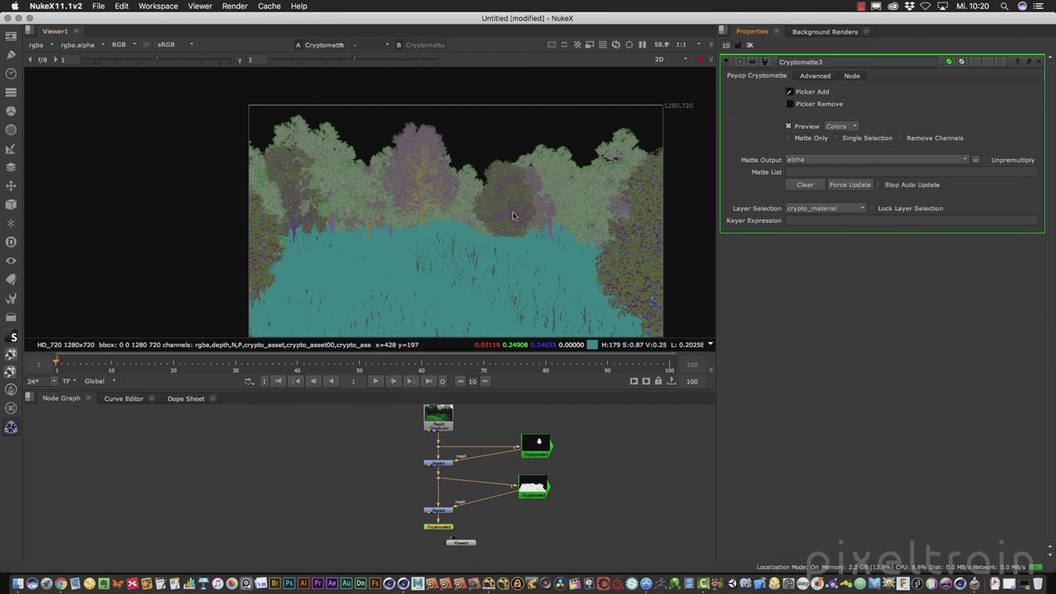
At 100% view, pick the Quercus_robur_tr_01, Acer_platanoides_tr_01 and Acer_rubrum_tr_01 tree materials in the Viewer.
{"action": "key", "text": "plus"}
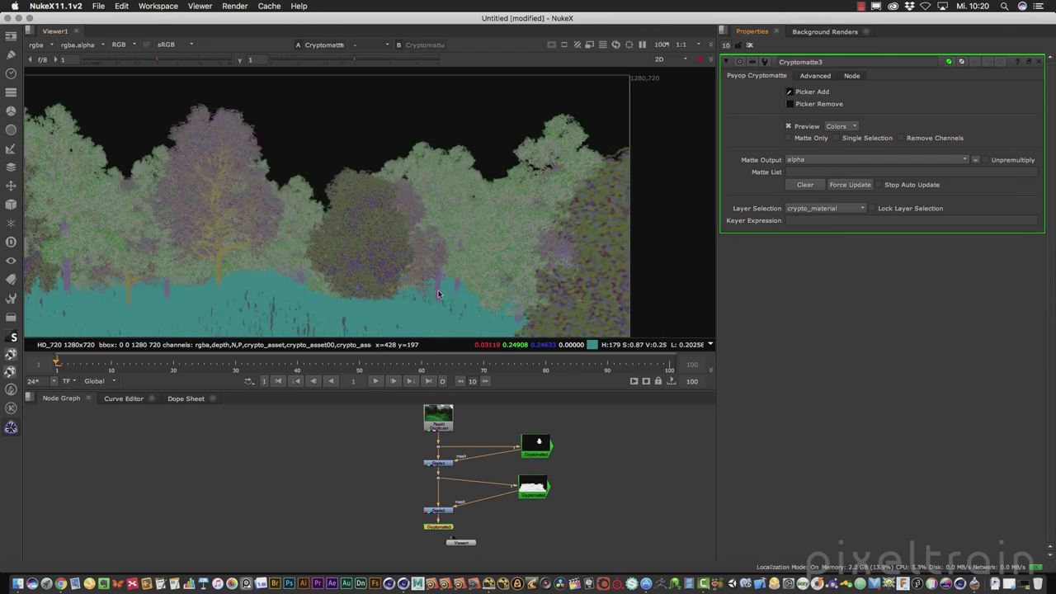
{"action": "left_click", "coordinate": [438, 294], "text": "ctrl"}
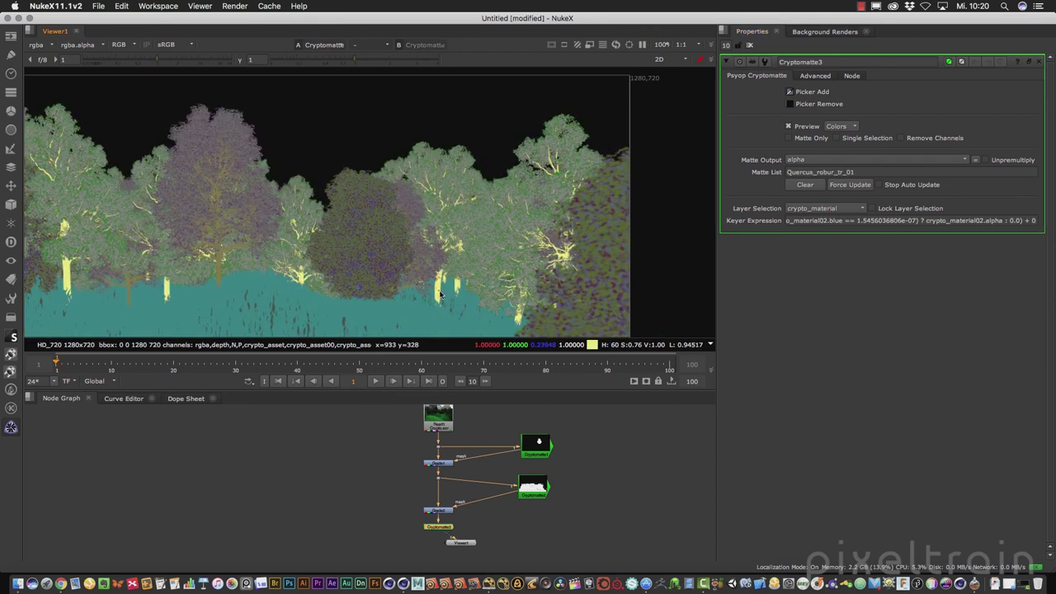
{"action": "left_click", "coordinate": [219, 272], "text": "ctrl"}
{"action": "scroll", "coordinate": [209, 299], "scroll_direction": "down", "scroll_amount": 1}
{"action": "scroll", "coordinate": [165, 295], "scroll_direction": "up", "scroll_amount": 1}
{"action": "scroll", "coordinate": [158, 300], "scroll_direction": "down", "scroll_amount": 1}
{"action": "left_click", "coordinate": [46, 286], "text": "ctrl"}
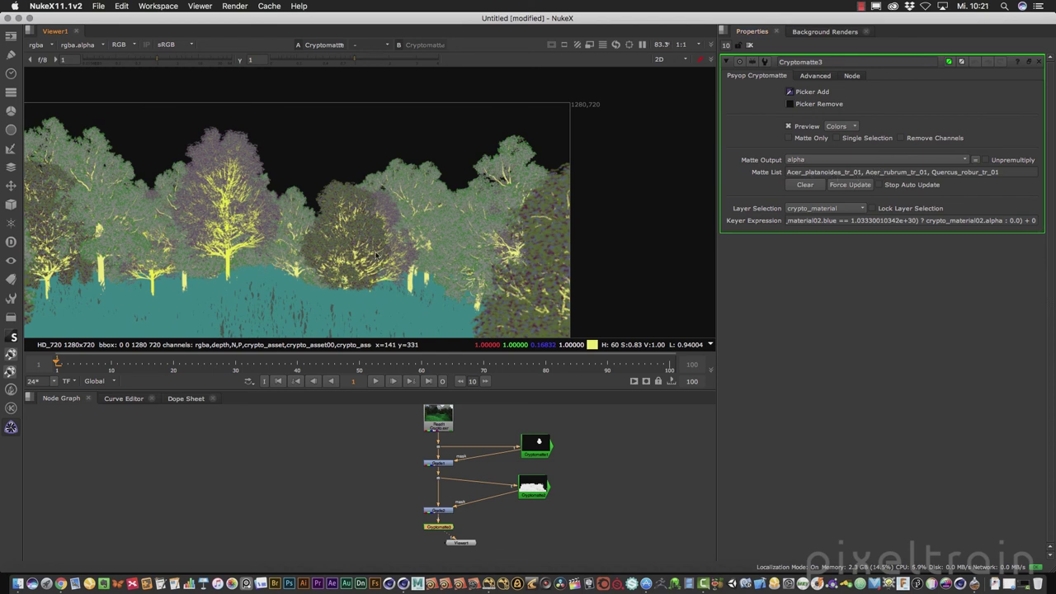
Enable Picker Add in Cryptomatte3 and bring up its Advanced decryption options.
{"action": "scroll", "coordinate": [519, 204], "scroll_direction": "up", "scroll_amount": 5}
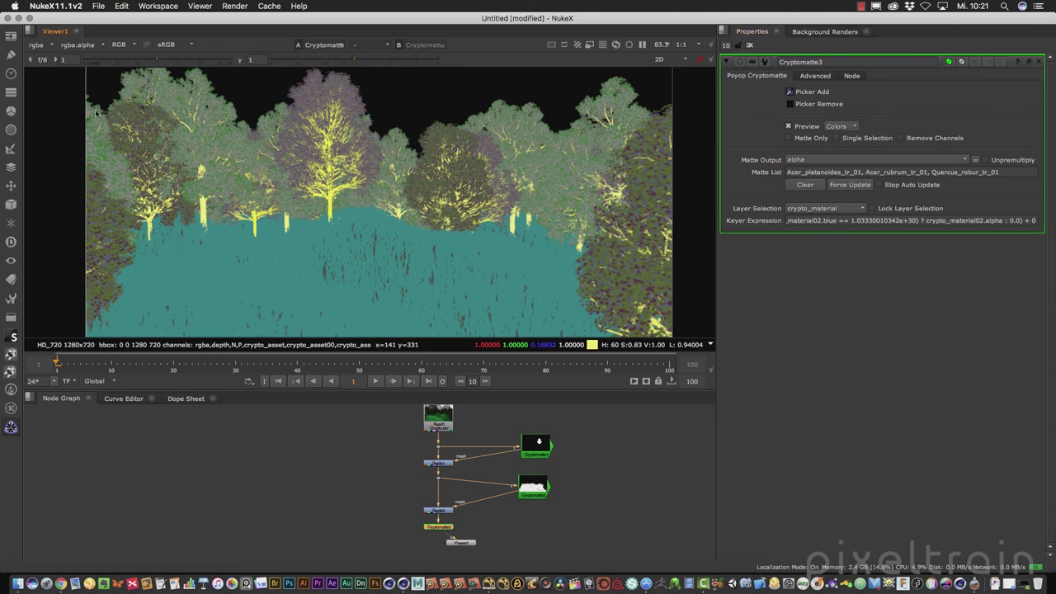
{"action": "left_click", "coordinate": [791, 93]}
{"action": "left_click", "coordinate": [823, 77]}
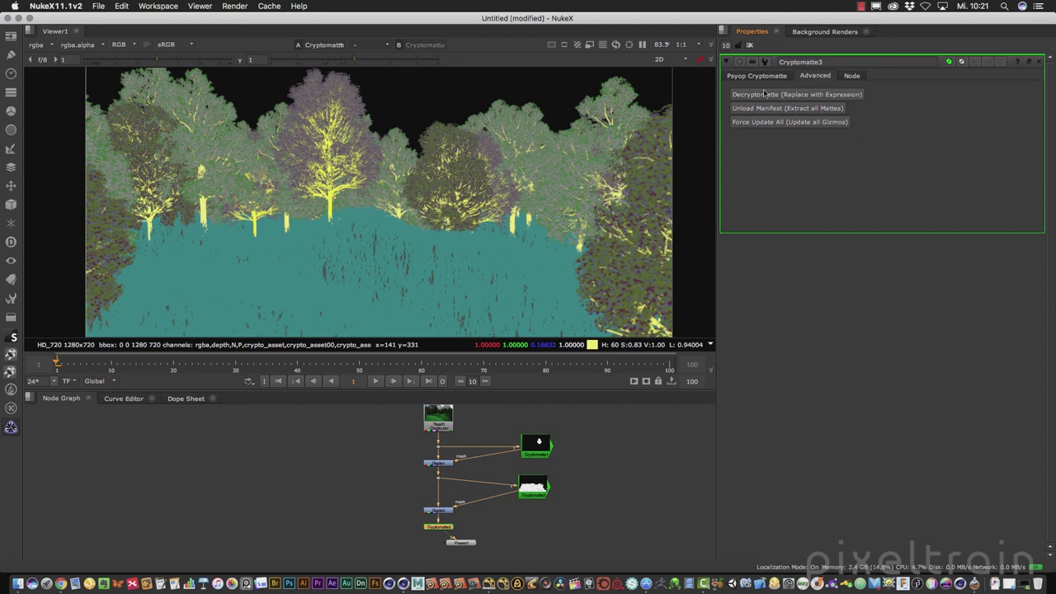
Replace Cryptomatte3 with Acer_platanoides expression decrypt nodes, placing Cryptomatte3 beside Grade2.
{"action": "left_click", "coordinate": [827, 95]}
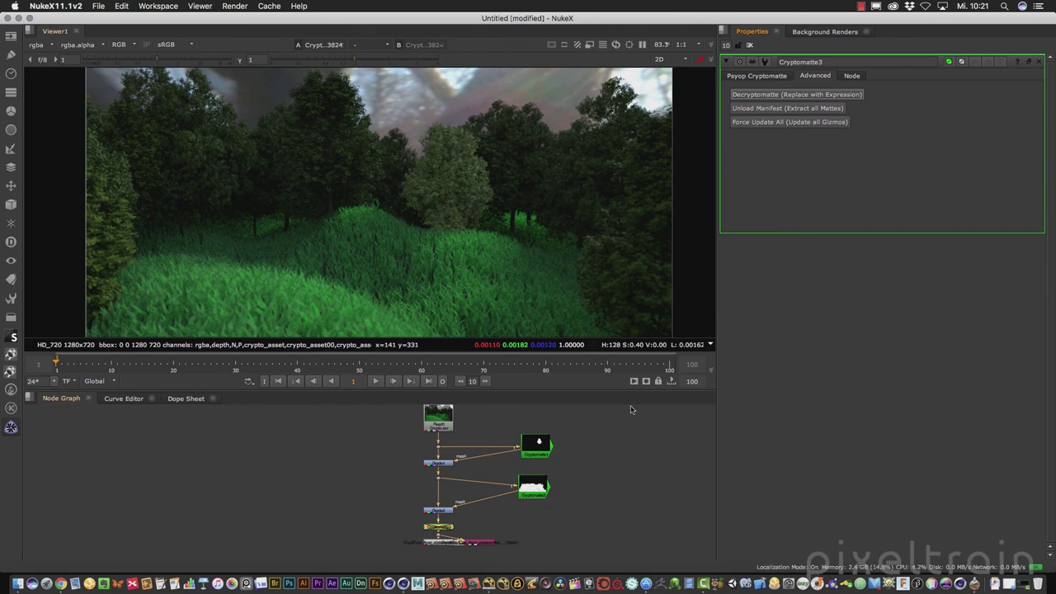
{"action": "left_click_drag", "start_coordinate": [636, 394], "coordinate": [635, 310]}
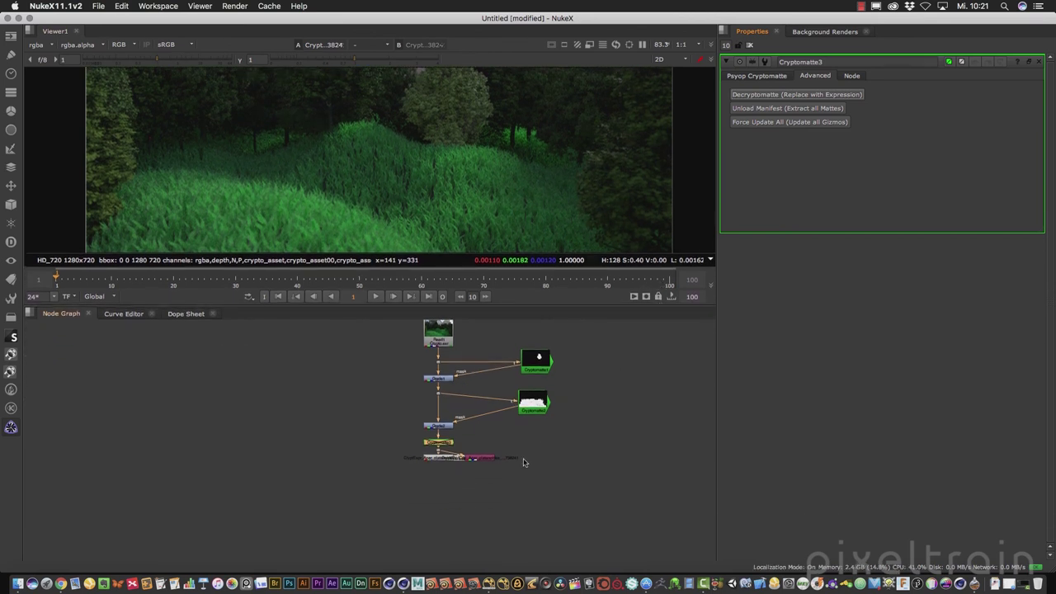
{"action": "scroll", "coordinate": [524, 462], "scroll_direction": "up", "scroll_amount": 3}
{"action": "scroll", "coordinate": [524, 462], "scroll_direction": "up", "scroll_amount": 3}
{"action": "left_click_drag", "start_coordinate": [412, 452], "coordinate": [594, 431]}
{"action": "left_click_drag", "start_coordinate": [273, 410], "coordinate": [536, 388]}
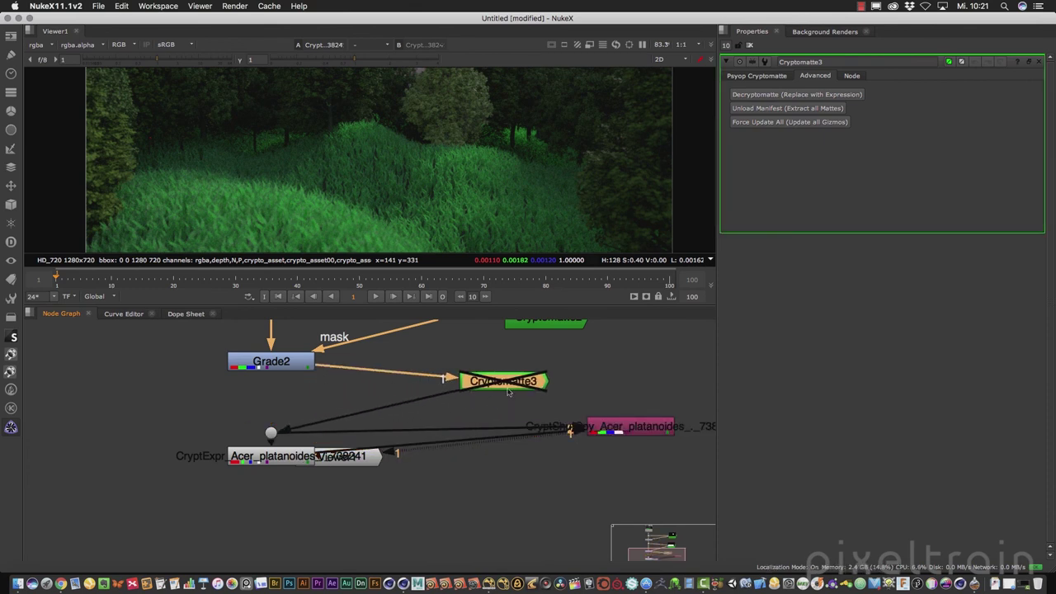
{"action": "left_click_drag", "start_coordinate": [312, 460], "coordinate": [592, 492]}
Spread CryptExpr and CryptShufCpy apart, open CryptExpr's settings, and connect Viewer1 to CryptShufCpy.
{"action": "left_click_drag", "start_coordinate": [273, 457], "coordinate": [327, 532]}
{"action": "mouse_move", "coordinate": [617, 434]}
{"action": "left_mouse_down"}
{"action": "mouse_move", "coordinate": [489, 464]}
{"action": "mouse_move", "coordinate": [500, 448]}
{"action": "mouse_move", "coordinate": [418, 448]}
{"action": "mouse_move", "coordinate": [569, 452]}
{"action": "left_mouse_up"}
{"action": "mouse_move", "coordinate": [340, 538]}
{"action": "left_mouse_down"}
{"action": "mouse_move", "coordinate": [272, 519]}
{"action": "mouse_move", "coordinate": [282, 505]}
{"action": "left_mouse_up"}
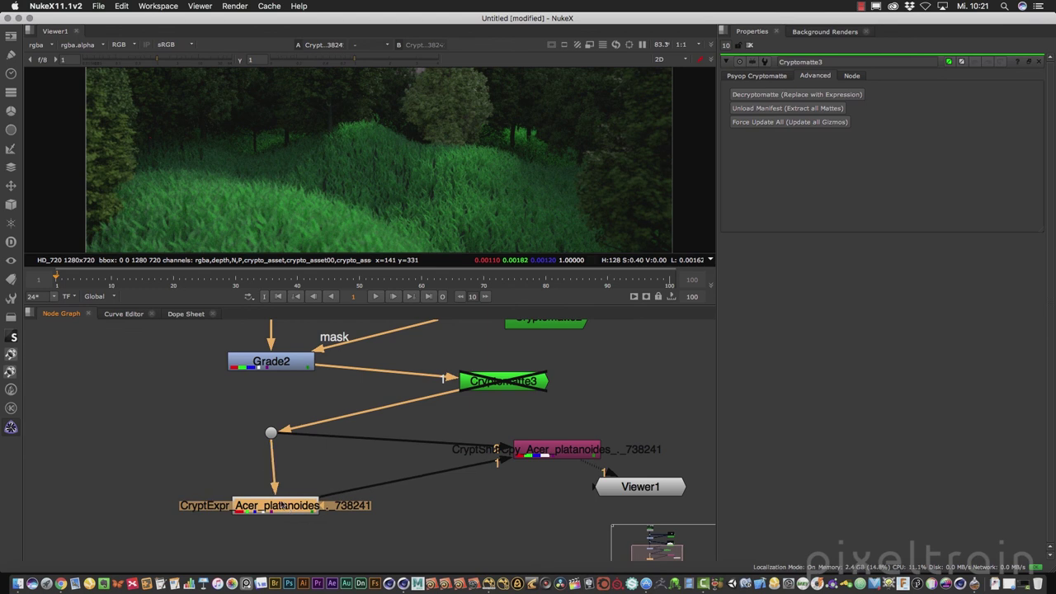
{"action": "double_click", "coordinate": [287, 511]}
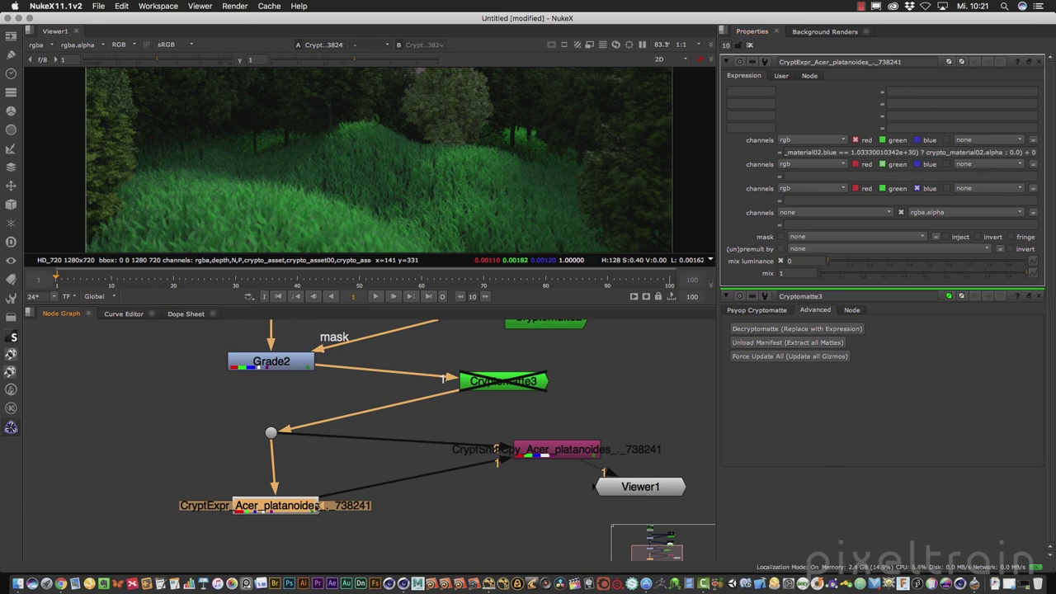
{"action": "left_click", "coordinate": [549, 456], "text": "shift"}
{"action": "key", "text": "l"}
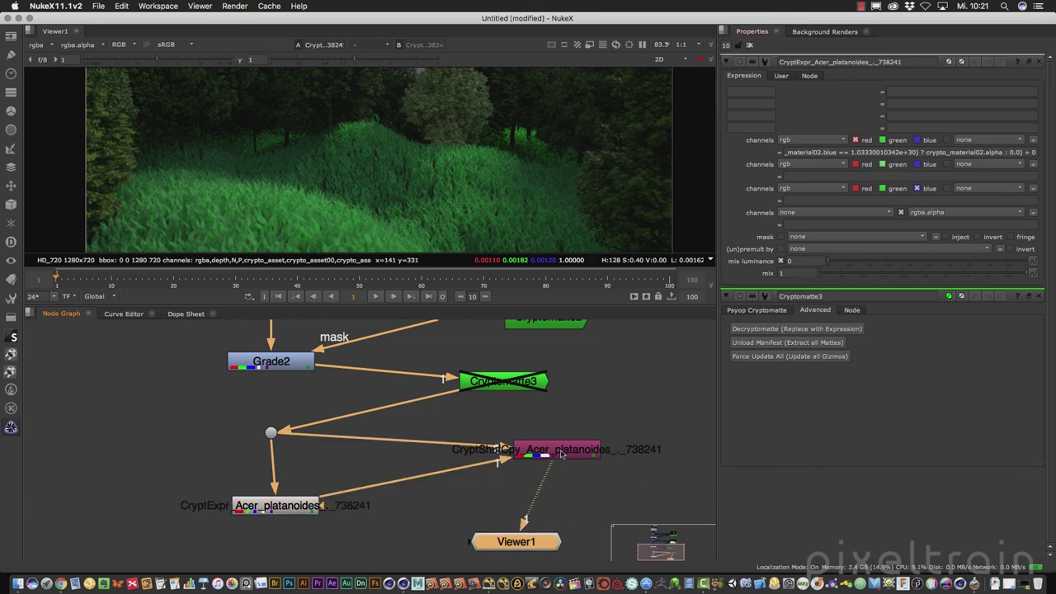
Tidy the layout with a right-angle Dot and Viewer1 under CryptShufCpy, then open CryptShufCpy's settings.
{"action": "left_click_drag", "start_coordinate": [256, 514], "coordinate": [627, 442]}
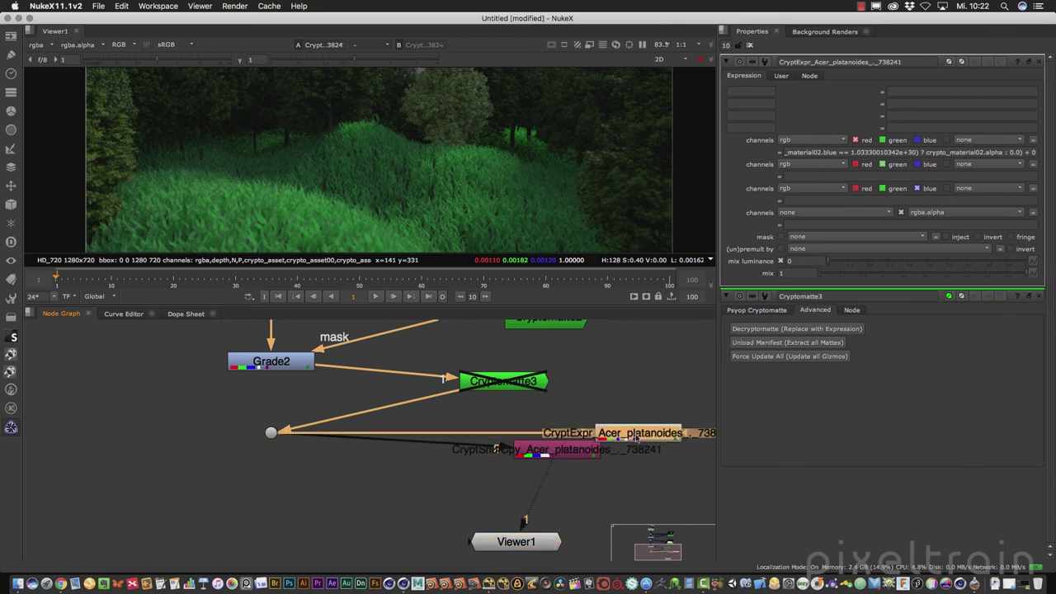
{"action": "left_click_drag", "start_coordinate": [562, 457], "coordinate": [274, 505]}
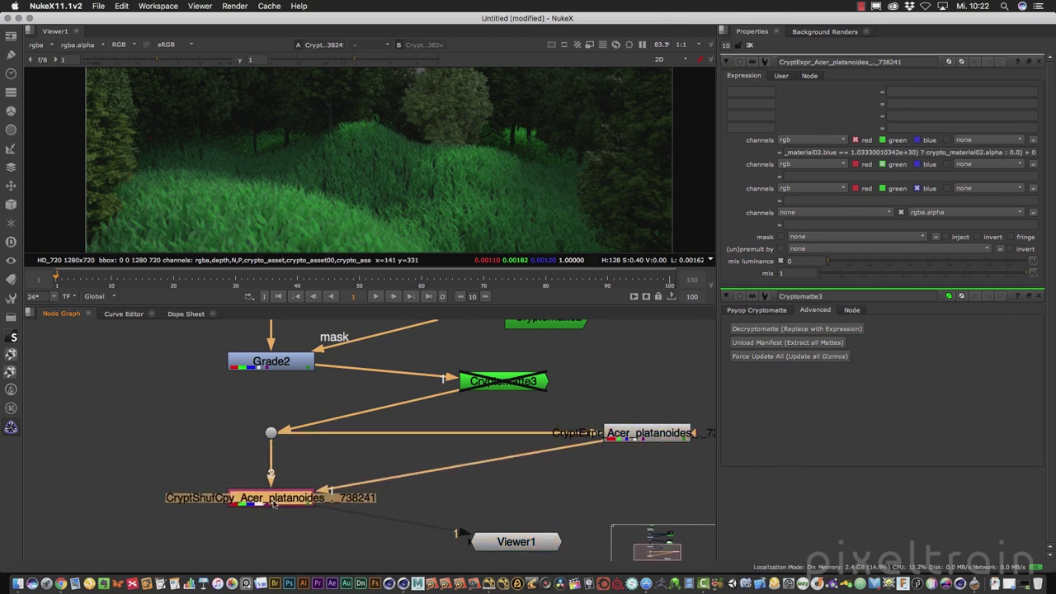
{"action": "left_click_drag", "start_coordinate": [458, 467], "coordinate": [647, 497], "text": "ctrl"}
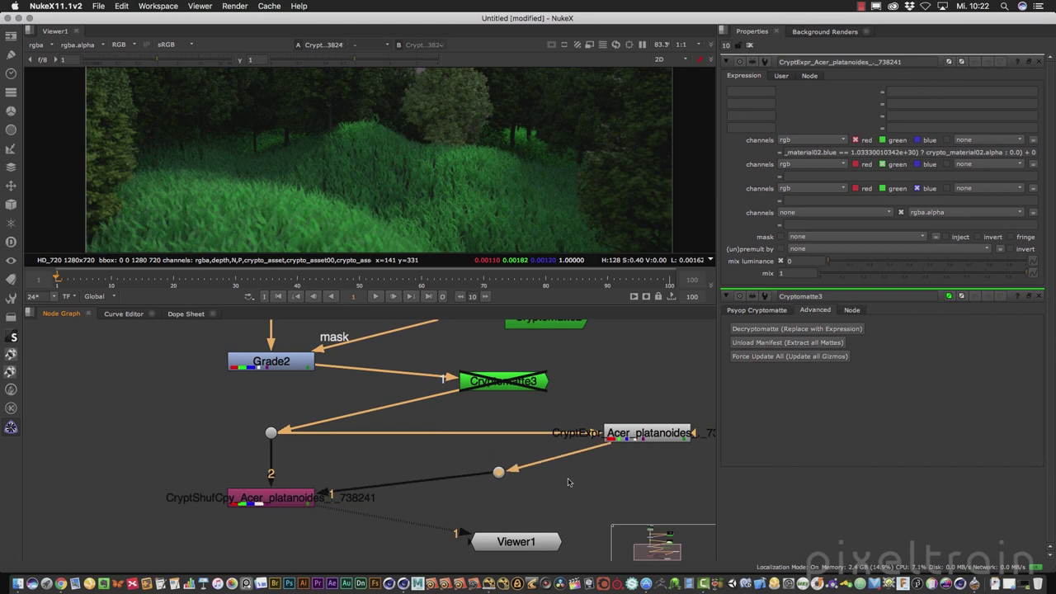
{"action": "left_click_drag", "start_coordinate": [518, 541], "coordinate": [278, 541]}
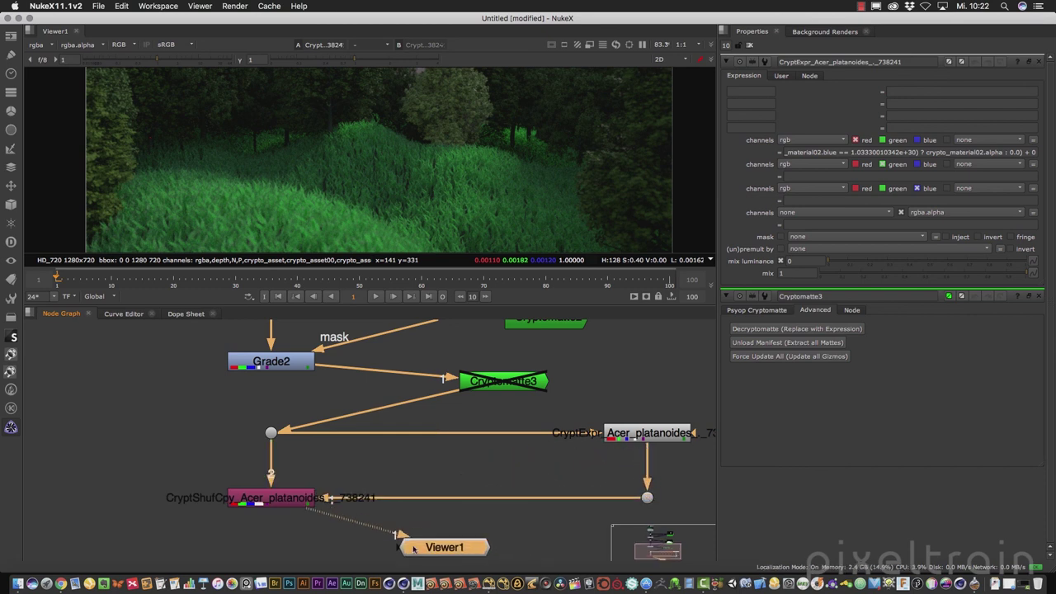
{"action": "double_click", "coordinate": [302, 500]}
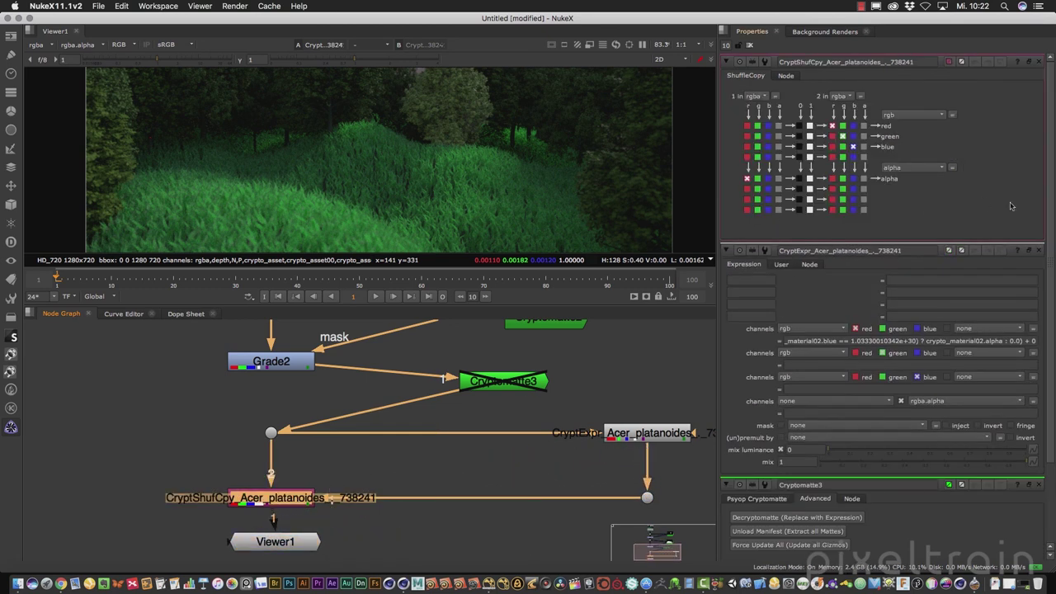
Close the CryptExpr and Cryptomatte3 panels and show Viewer1's alpha channel, centred in the Viewer.
{"action": "left_click", "coordinate": [1040, 251]}
{"action": "left_click", "coordinate": [1040, 251]}
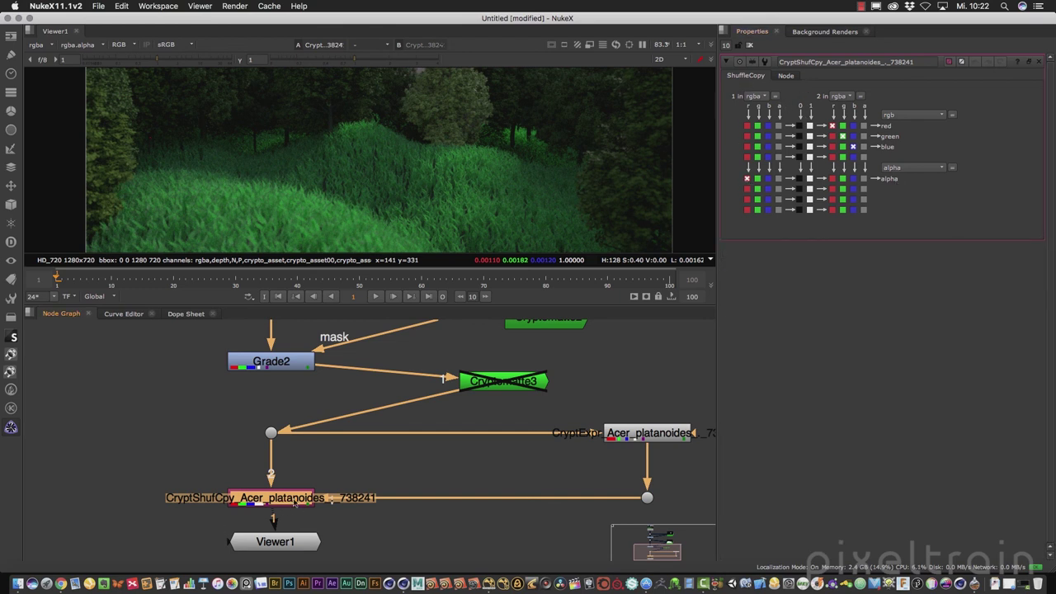
{"action": "left_click", "coordinate": [275, 541]}
{"action": "scroll", "coordinate": [417, 206], "scroll_direction": "down", "scroll_amount": 3}
{"action": "key", "text": "a"}
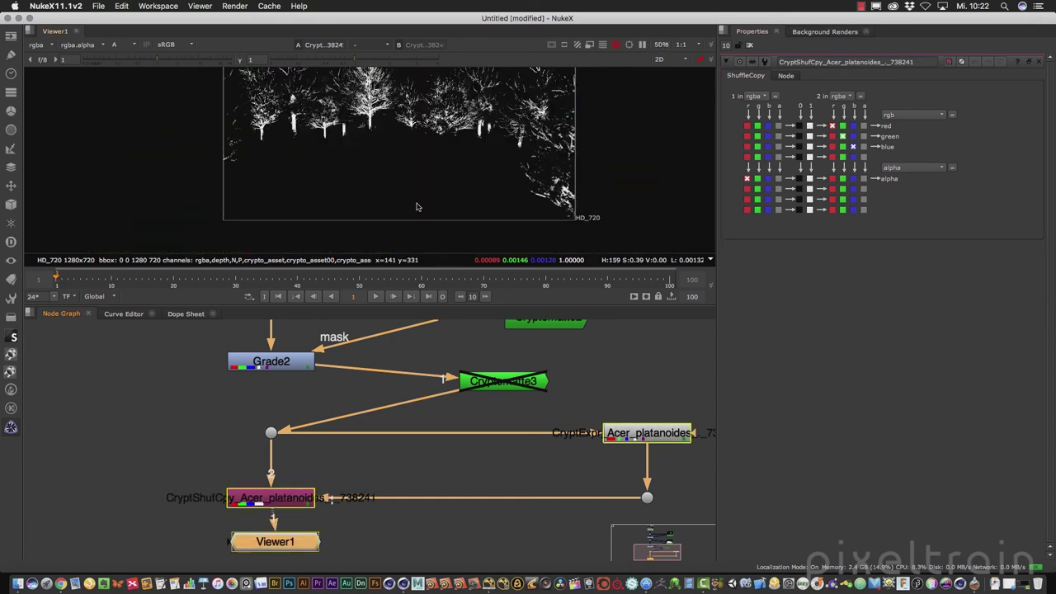
{"action": "middle_click_drag", "start_coordinate": [416, 207], "coordinate": [452, 221]}
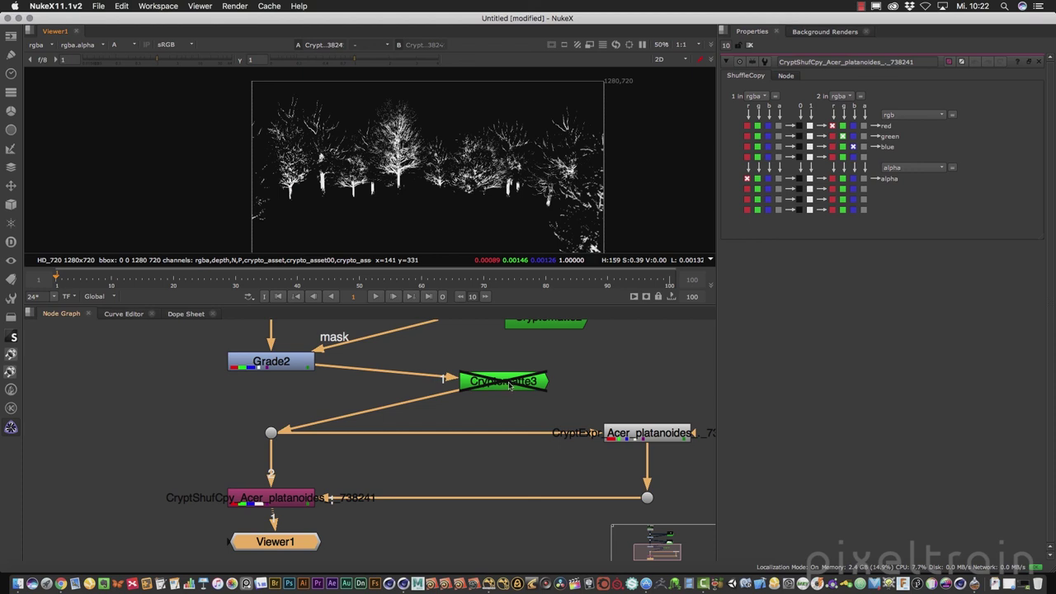
Check the list of Cryptomatte tools in the toolbar, then close it.
{"action": "left_click", "coordinate": [12, 428]}
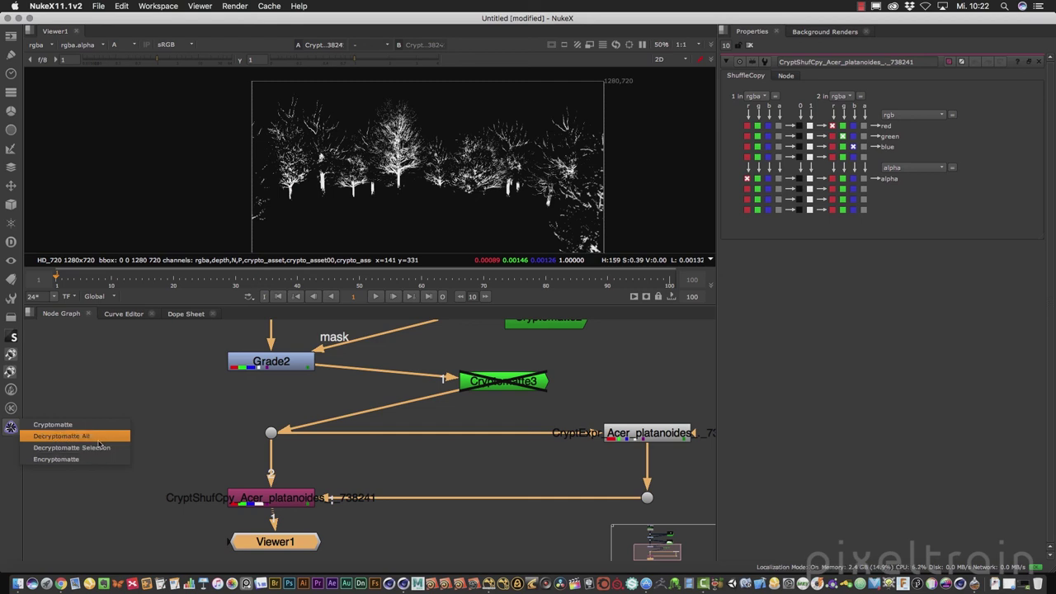
{"action": "left_click", "coordinate": [97, 440]}
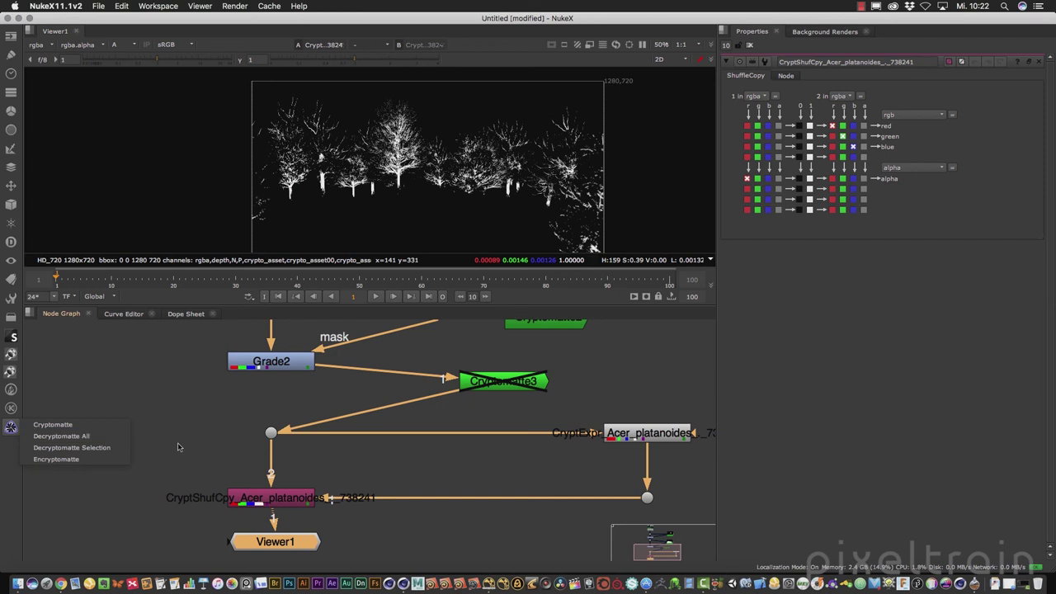
{"action": "scroll", "coordinate": [392, 438], "scroll_direction": "down", "scroll_amount": 2}
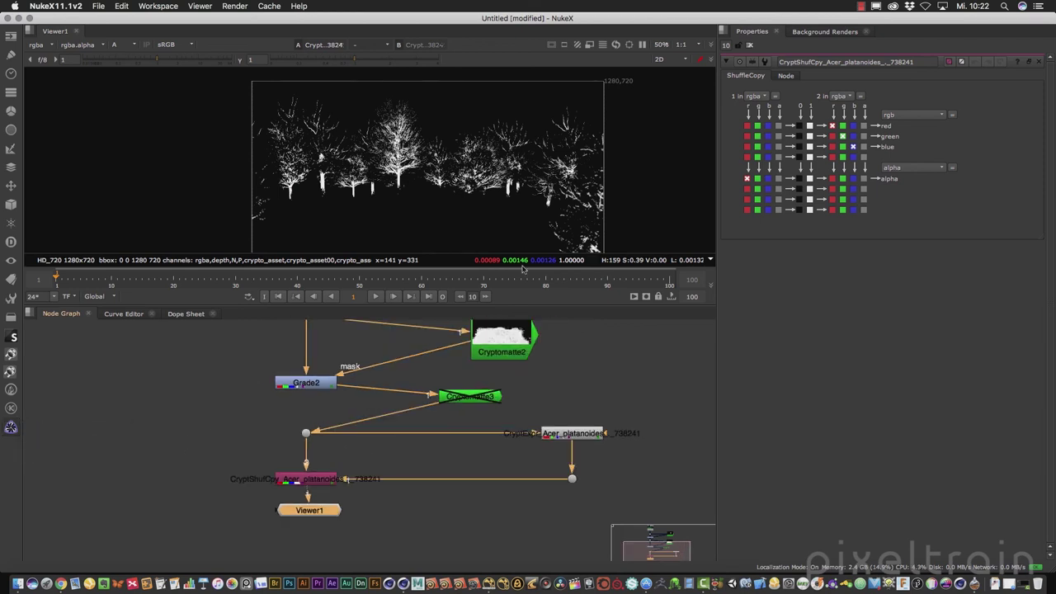
Bring Grade2 into view in the node graph and show its full-colour forest output in the Viewer.
{"action": "scroll", "coordinate": [509, 198], "scroll_direction": "down", "scroll_amount": 1}
{"action": "middle_click_drag", "start_coordinate": [509, 198], "coordinate": [514, 165]}
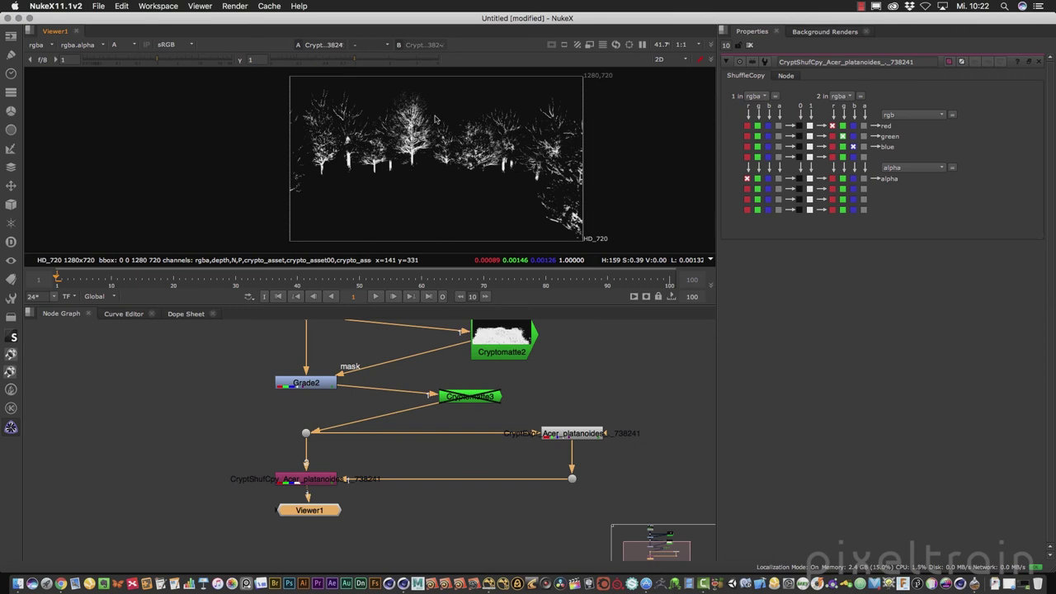
{"action": "scroll", "coordinate": [513, 165], "scroll_direction": "up", "scroll_amount": 1}
{"action": "scroll", "coordinate": [528, 162], "scroll_direction": "up", "scroll_amount": 1}
{"action": "scroll", "coordinate": [551, 157], "scroll_direction": "up", "scroll_amount": 2}
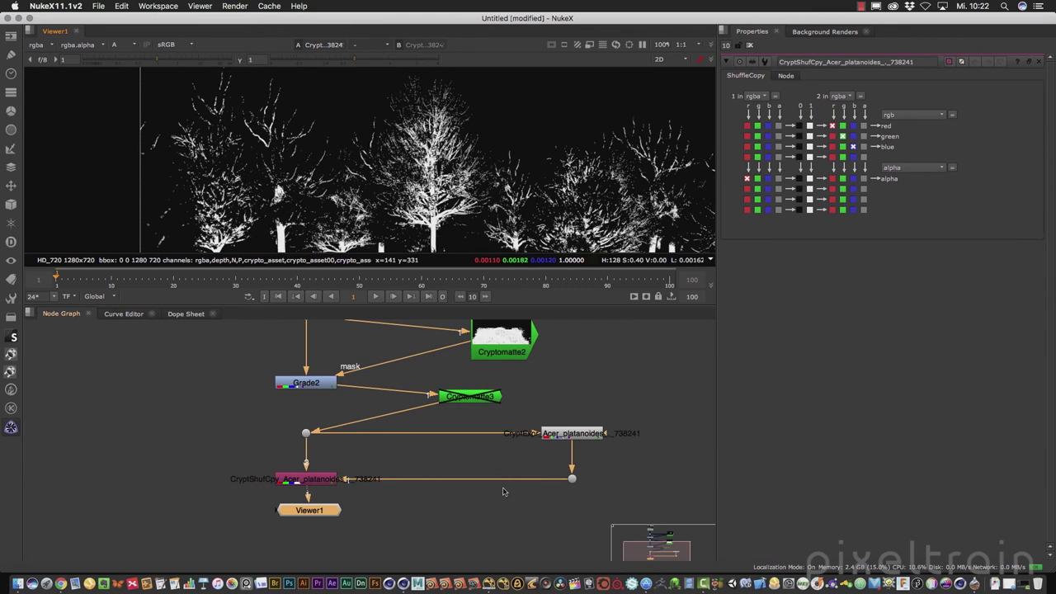
{"action": "middle_click_drag", "start_coordinate": [600, 386], "coordinate": [629, 480]}
{"action": "left_click", "coordinate": [353, 481]}
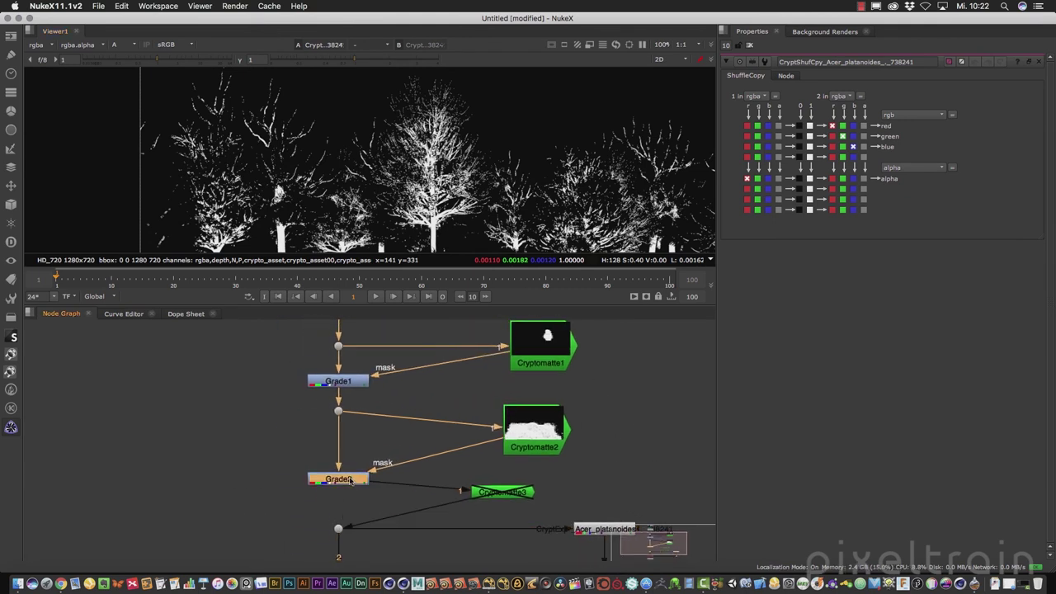
{"action": "key", "text": "1"}
Open Cryptomatte2 and Cryptomatte1 settings and display Cryptomatte1's Psyop Cryptomatte matte settings.
{"action": "scroll", "coordinate": [347, 140], "scroll_direction": "down", "scroll_amount": 3}
{"action": "scroll", "coordinate": [382, 123], "scroll_direction": "down", "scroll_amount": 1}
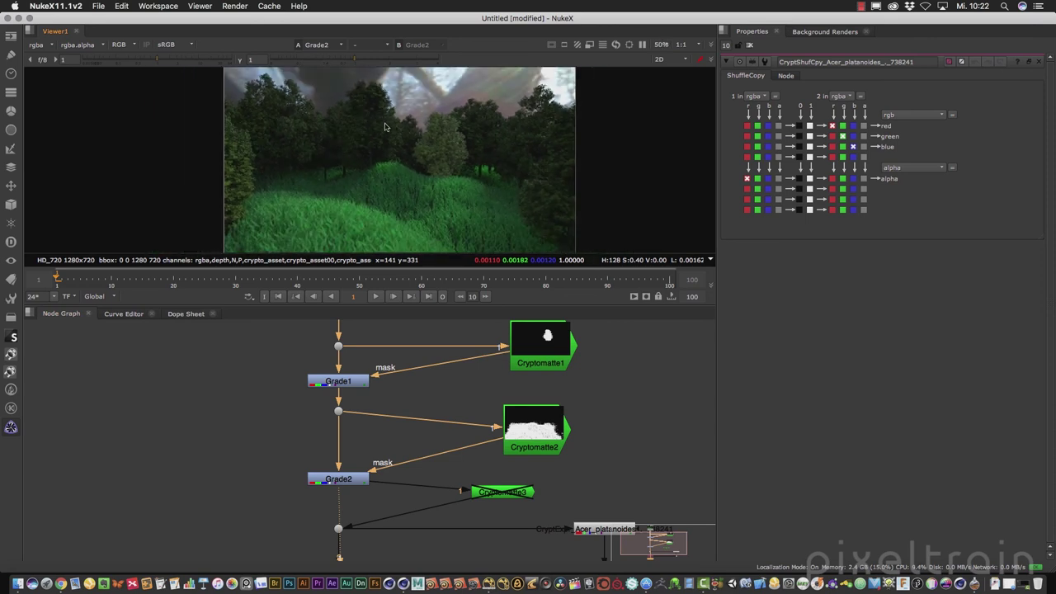
{"action": "double_click", "coordinate": [534, 429]}
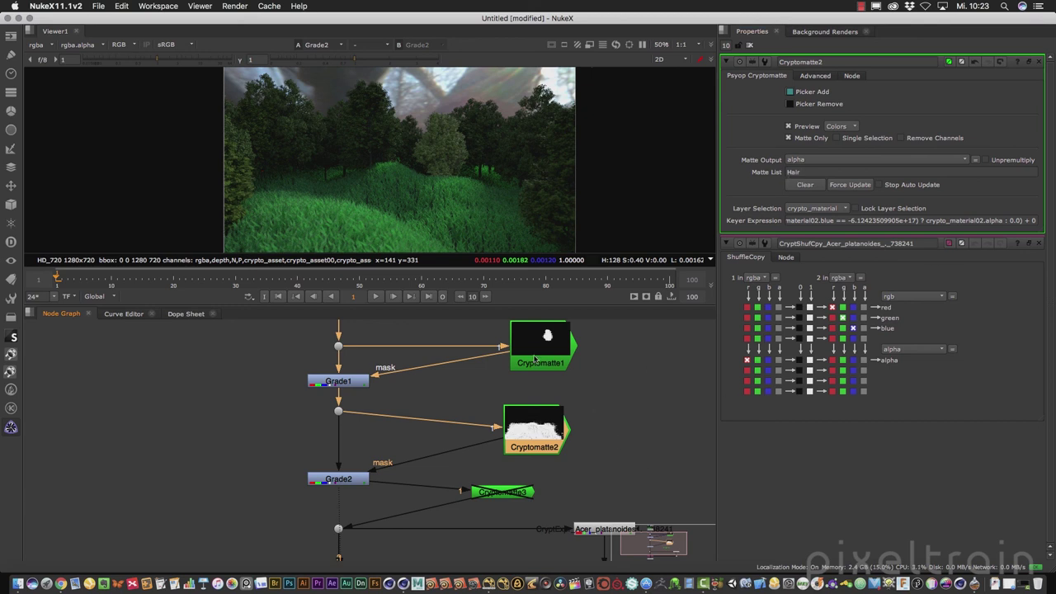
{"action": "double_click", "coordinate": [540, 350]}
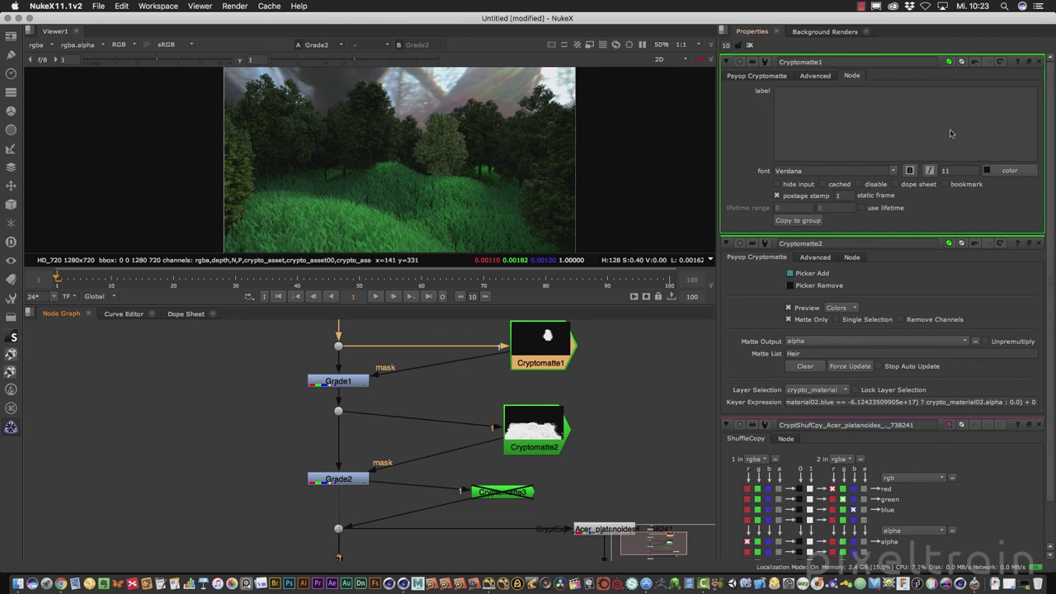
{"action": "left_click", "coordinate": [748, 77]}
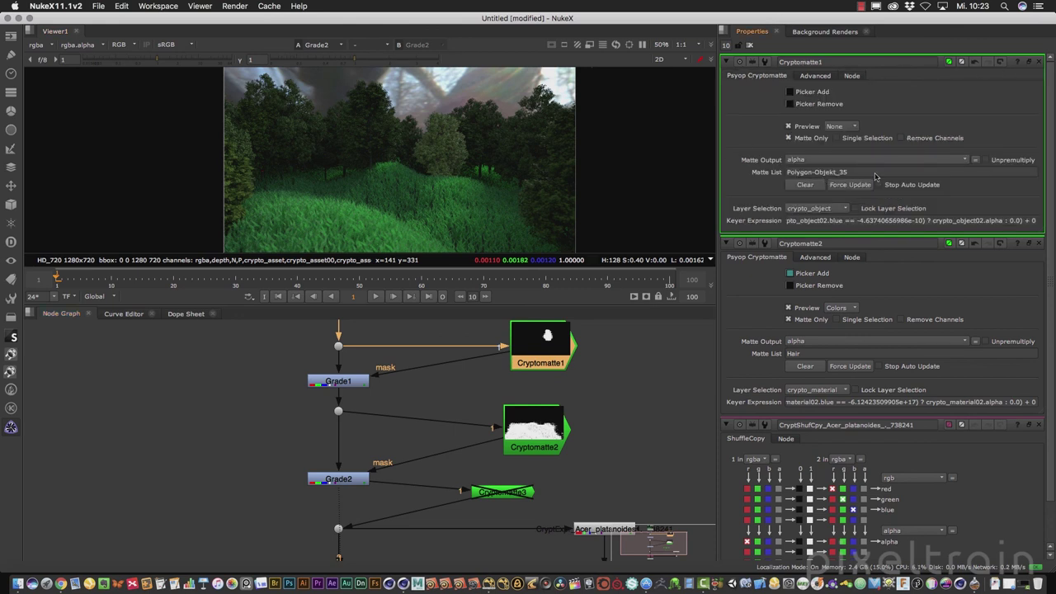